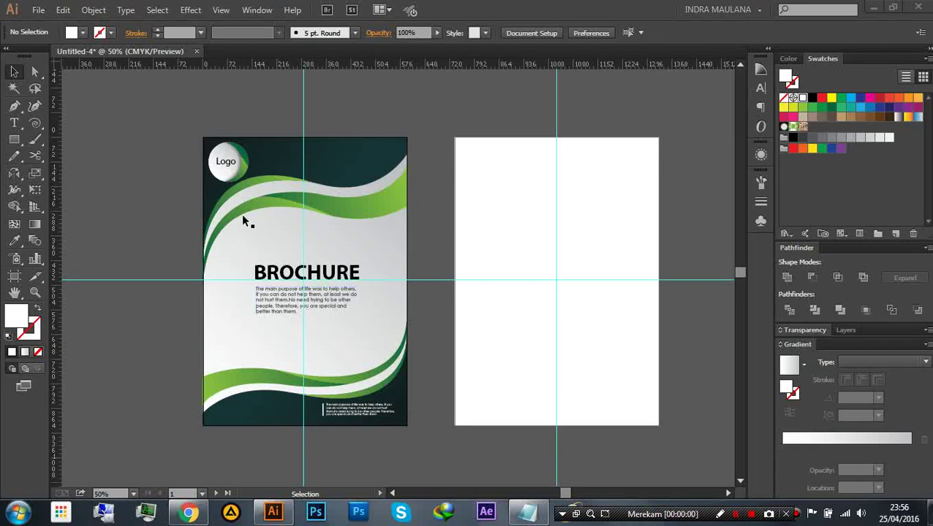
Duplicate the Logo text and circle onto the blank second artboard
scroll(219, 154, "up", 1)
scroll(220, 153, "up", 2)
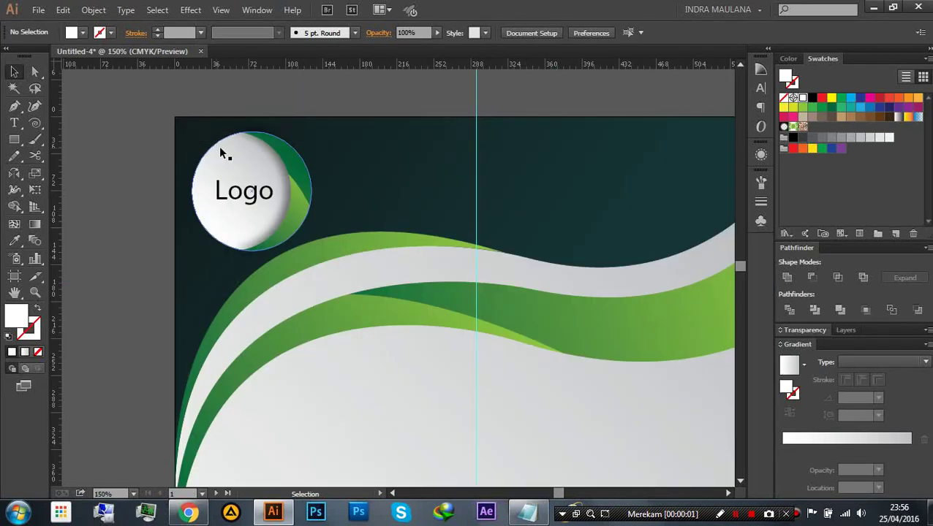
left_click(248, 196)
left_click(252, 162, "shift")
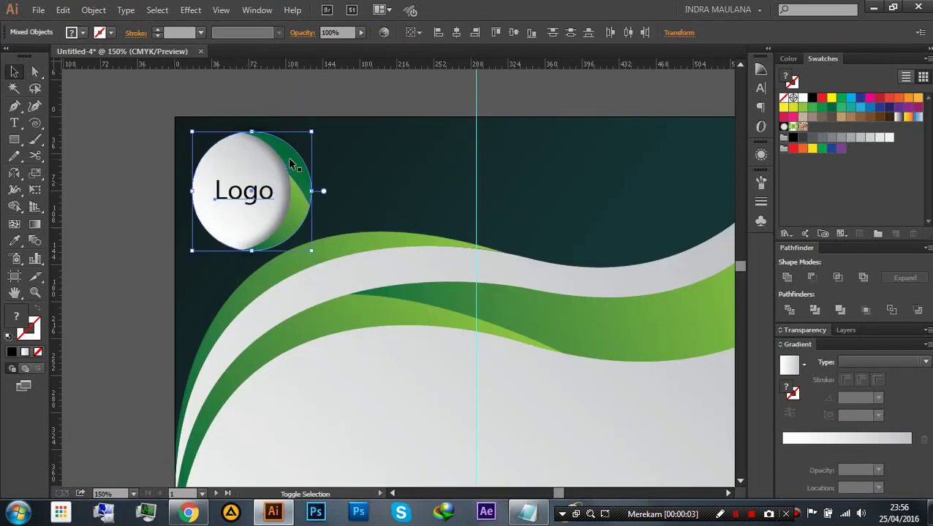
scroll(375, 201, "down", 3)
left_click_drag(406, 199, 270, 219)
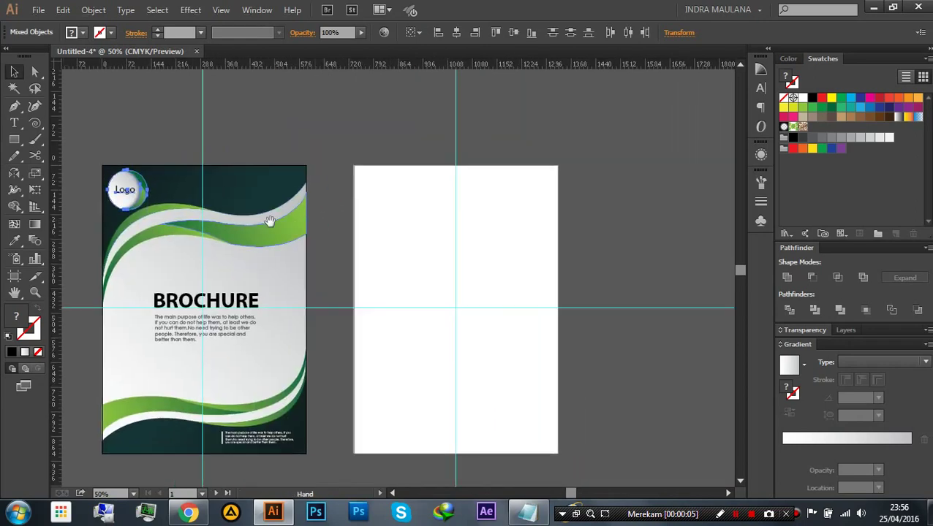
mouse_move(137, 188)
left_mouse_down()
mouse_move(383, 193)
mouse_move(354, 177)
left_mouse_up()
Enlarge the Logo copy and position it at the artboard's top-left corner
scroll(381, 197, "up", 3)
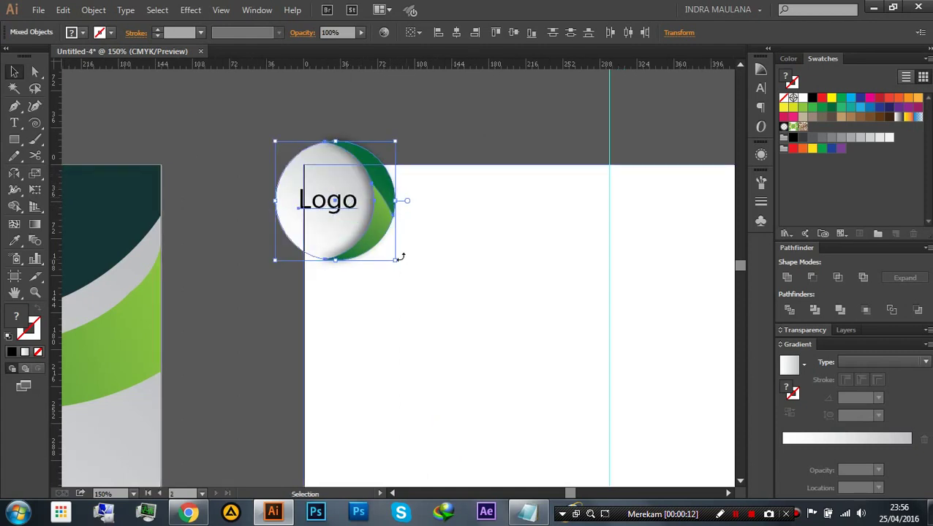
left_click_drag(396, 260, 502, 327)
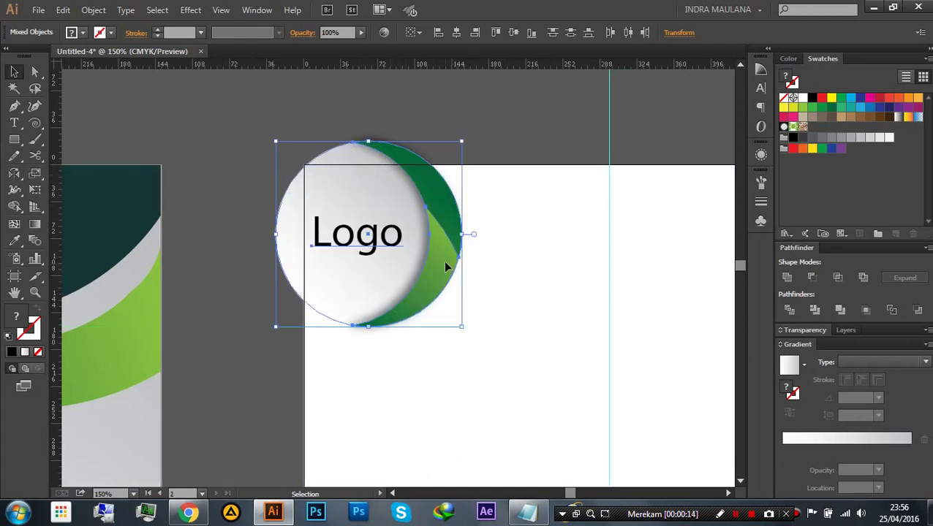
left_click_drag(444, 265, 454, 257)
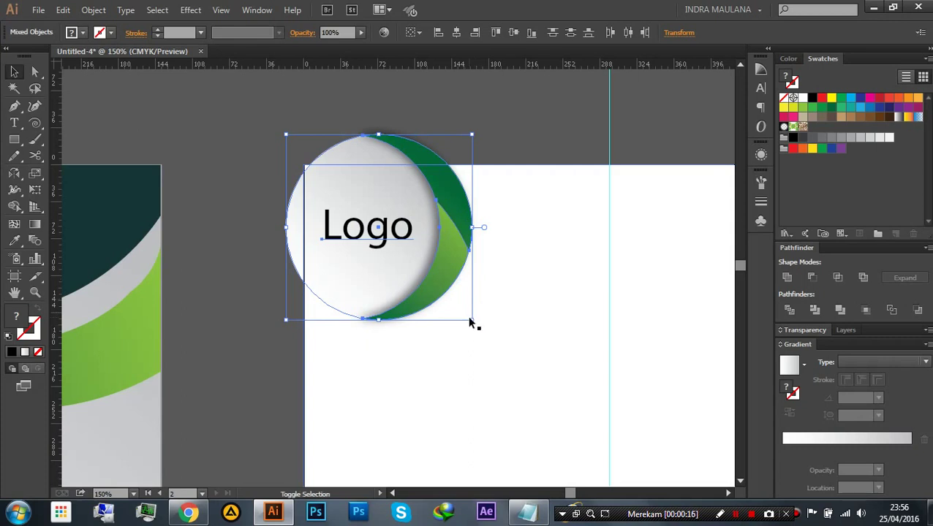
left_click_drag(473, 322, 529, 367)
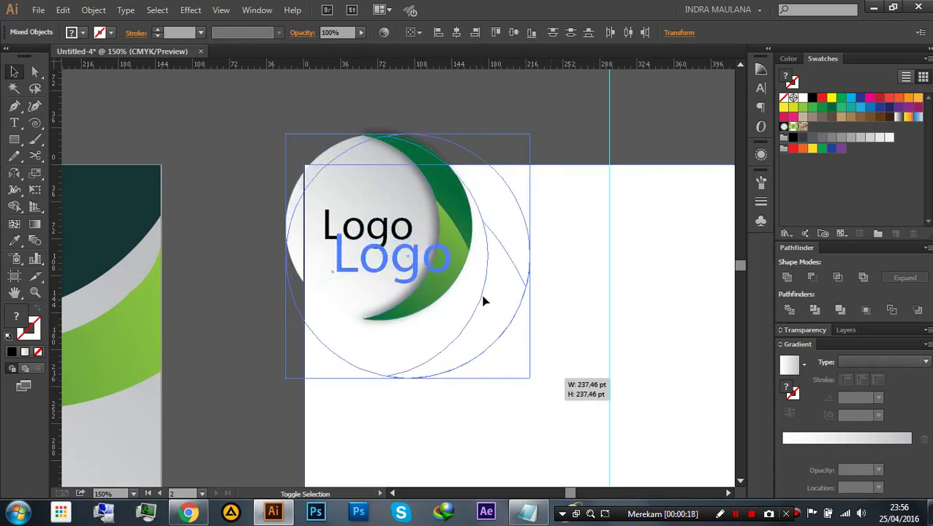
left_click_drag(482, 301, 470, 285)
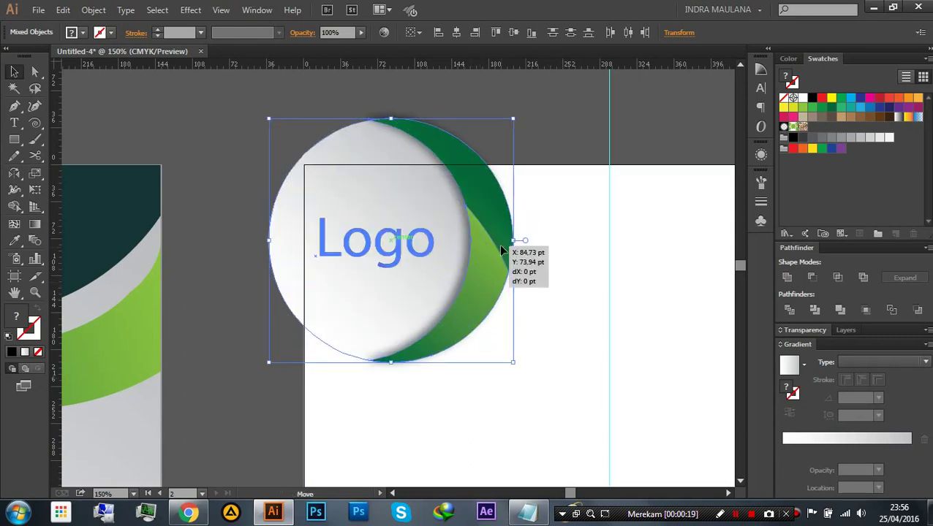
left_click_drag(501, 250, 506, 250)
left_click(223, 173)
key("ctrl+minus")
key("ctrl+minus")
key("ctrl+minus")
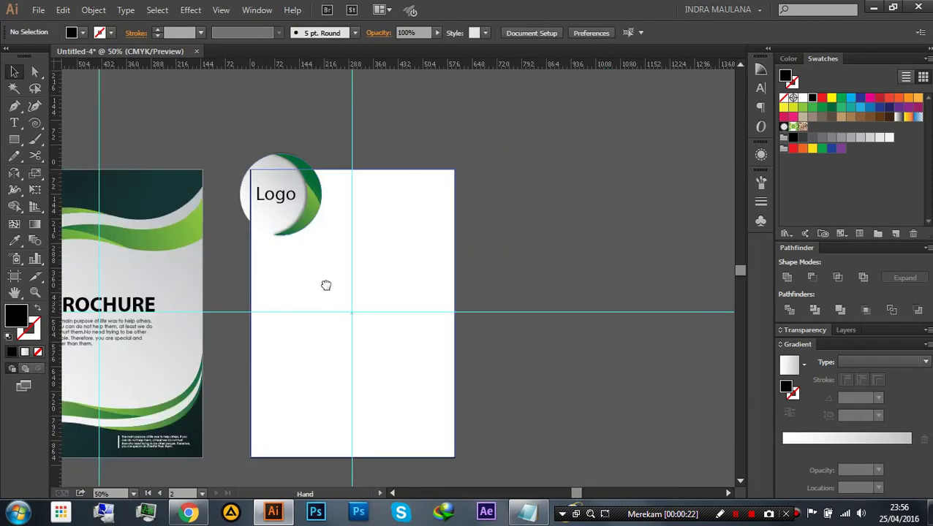
scroll(366, 306, "down", 1)
Draw the wave's S-curve top edge with the Pen tool, right edge to left edge
key("ctrl+plus")
mouse_move(371, 311)
left_mouse_down()
mouse_move(479, 302)
mouse_move(462, 296)
left_mouse_up()
key("ctrl+minus")
left_click(15, 107)
key("ctrl+plus")
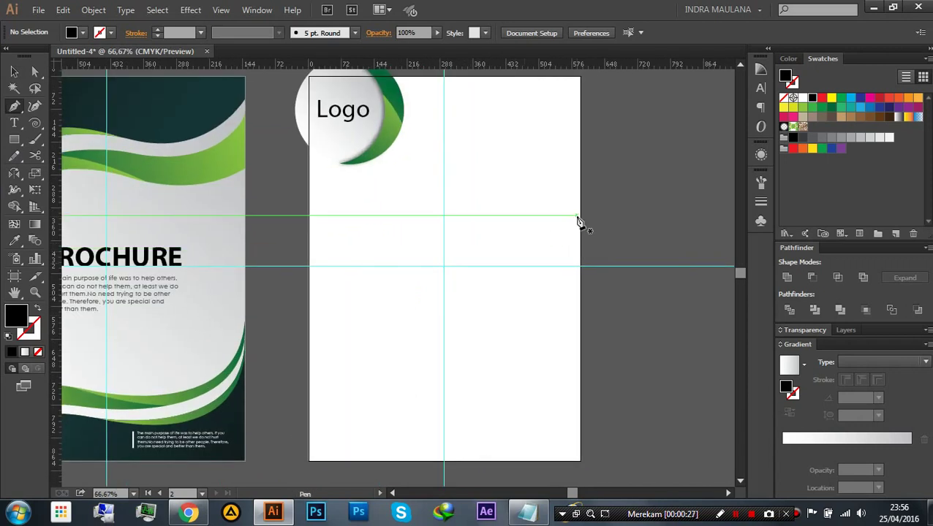
left_click(580, 215)
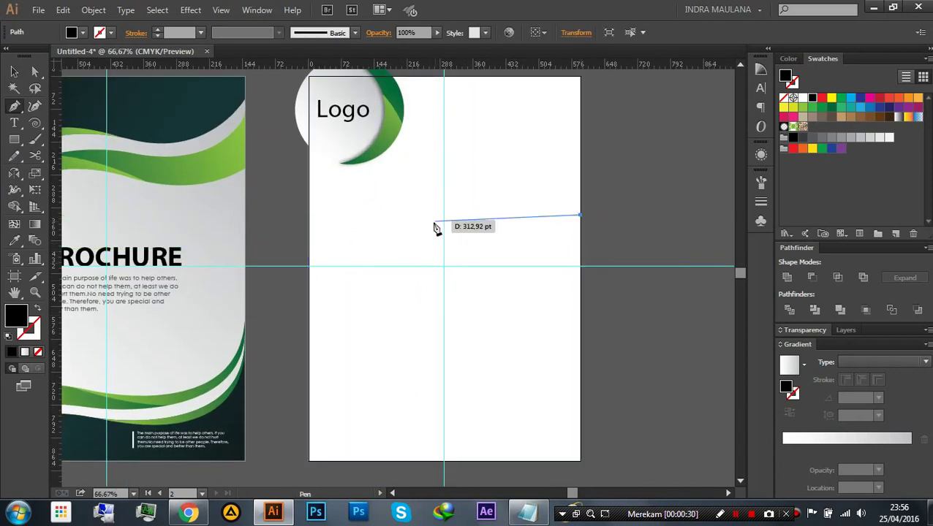
key("ctrl")
left_click(340, 256, "ctrl")
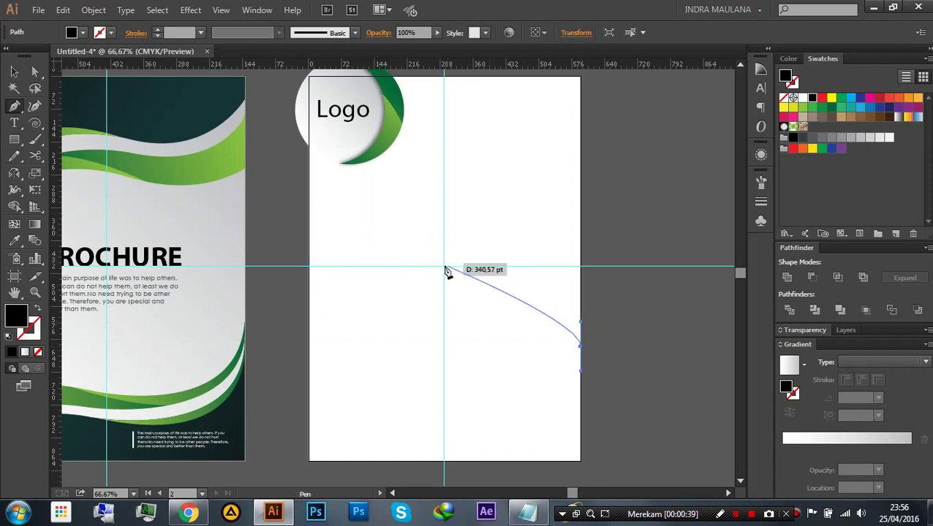
mouse_move(444, 267)
left_mouse_down()
mouse_move(371, 283)
mouse_move(348, 280)
mouse_move(409, 269)
mouse_move(356, 267)
left_mouse_up()
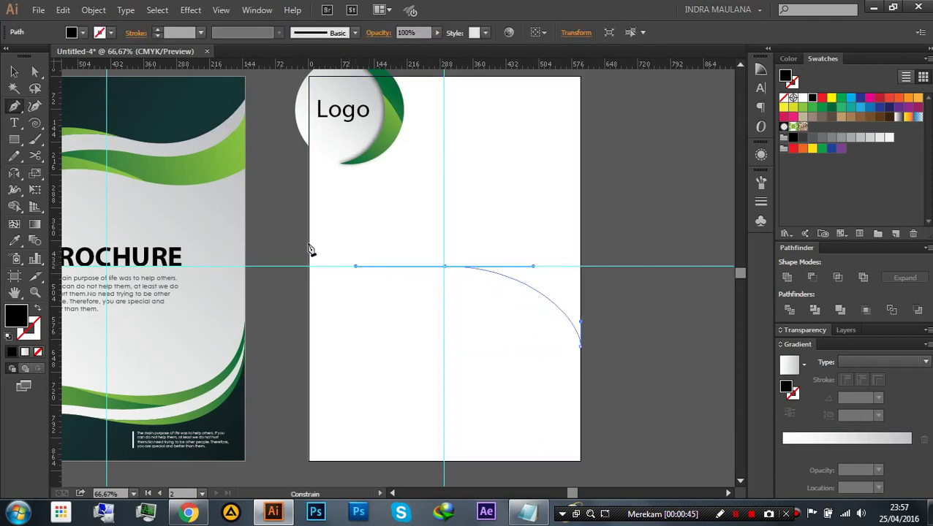
mouse_move(308, 190)
left_mouse_down()
mouse_move(305, 160)
mouse_move(322, 149)
left_mouse_up()
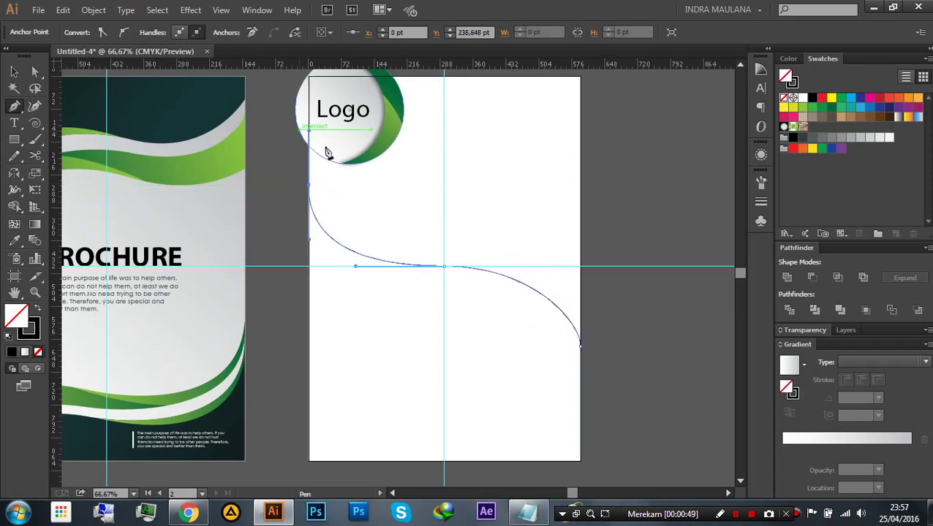
left_click(599, 177, "ctrl")
key("ctrl+minus")
scroll(635, 272, "up", 1)
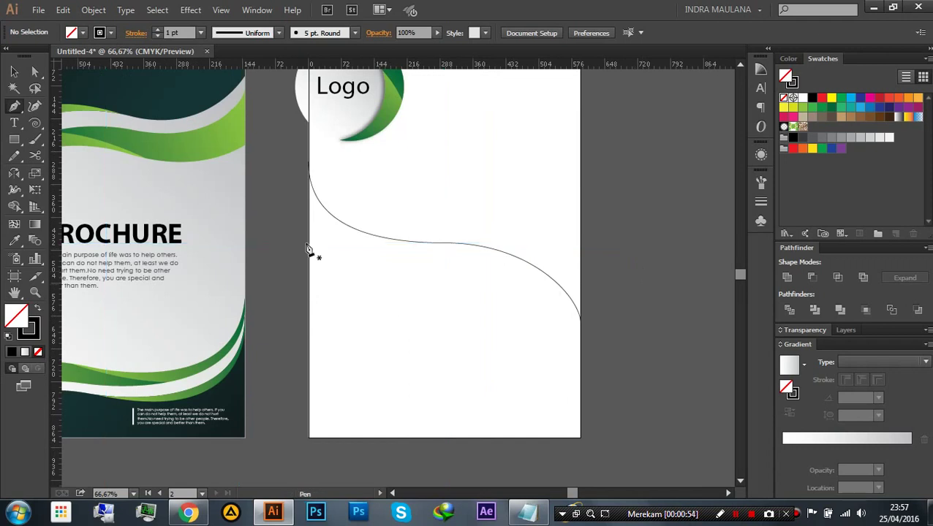
Close the wave shape through the bottom-right and bottom-left corners back to its start
left_click(581, 325)
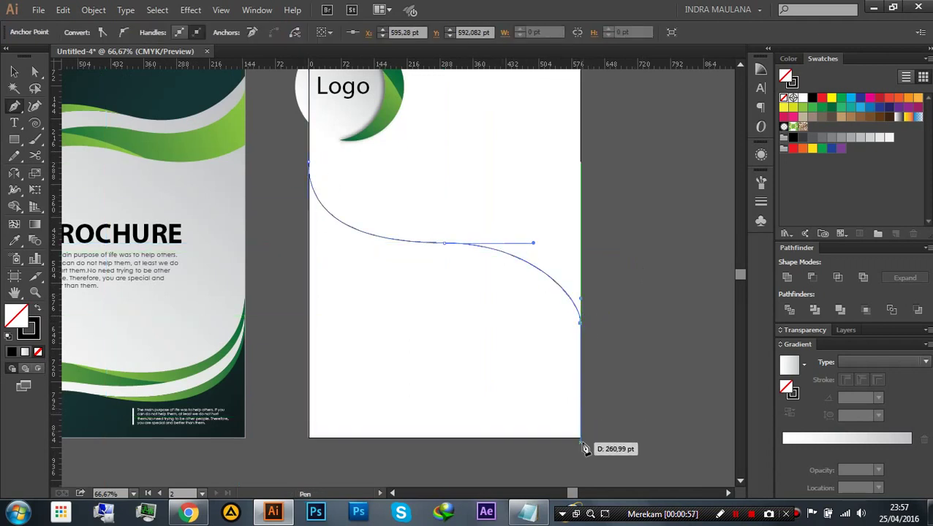
left_click(580, 438)
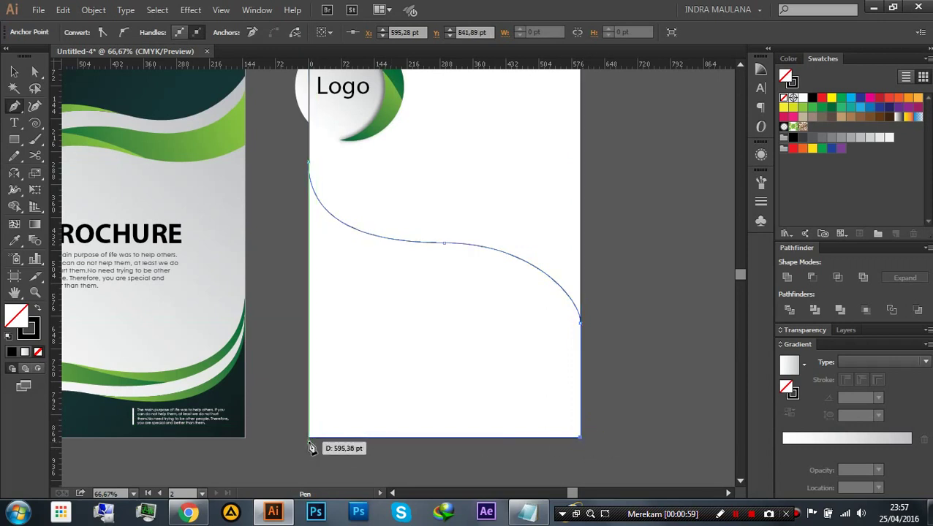
left_click(308, 438)
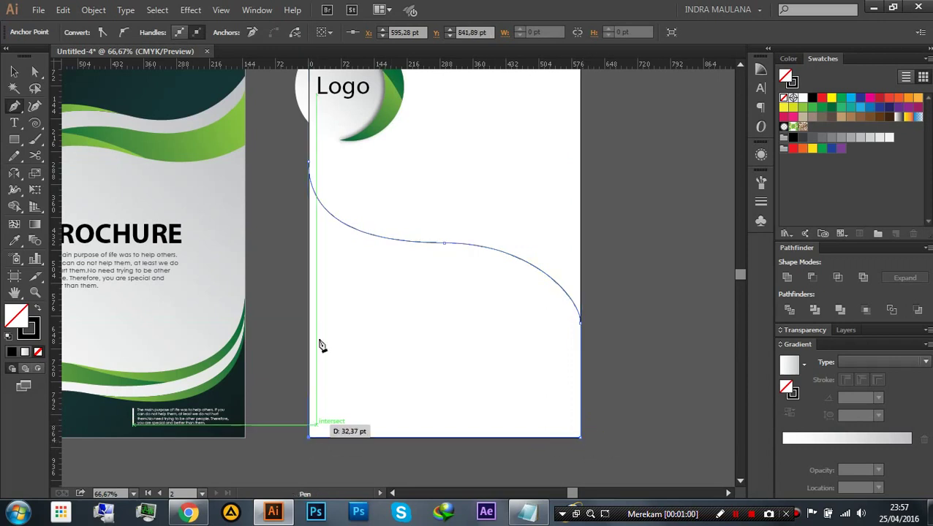
left_click(309, 162)
Eyedropper the first brochure's dark teal gradient onto the wave shape
left_click_drag(369, 302, 448, 290)
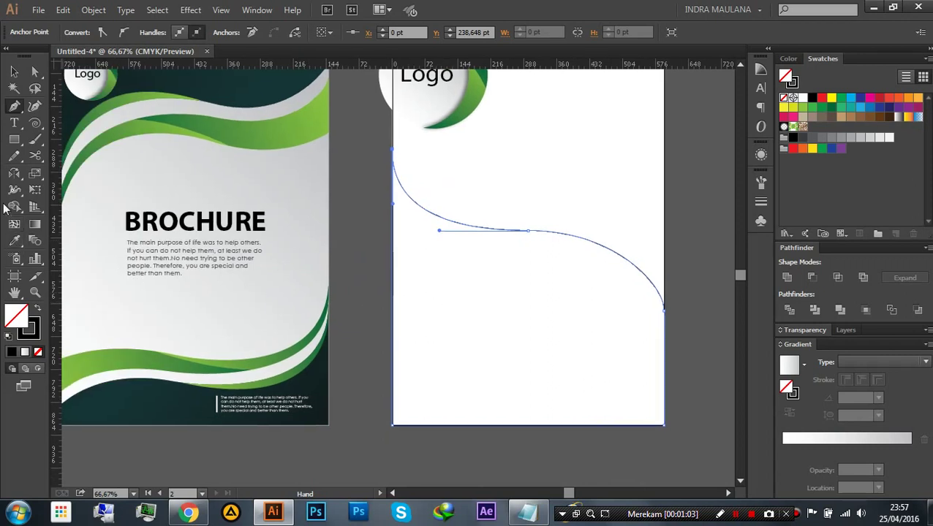
left_click(15, 241)
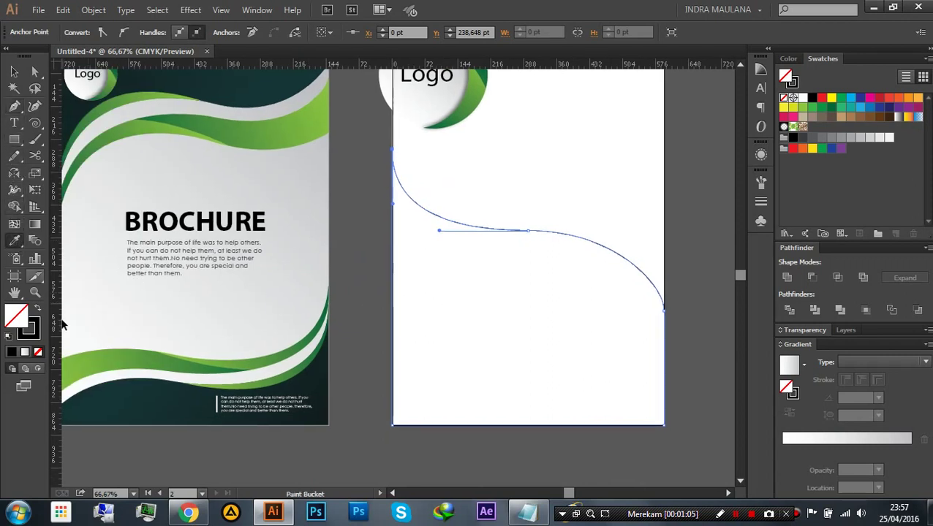
left_click(133, 395)
left_click_drag(620, 332, 536, 359)
key("v")
left_click(634, 273)
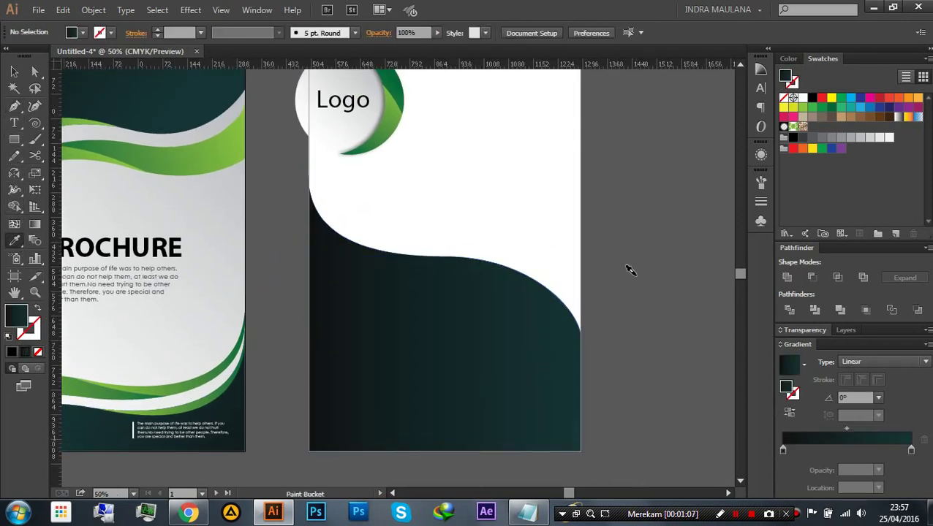
key("ctrl+minus")
mouse_move(652, 273)
left_mouse_down()
mouse_move(625, 279)
mouse_move(613, 298)
left_mouse_up()
scroll(620, 264, "up", 1)
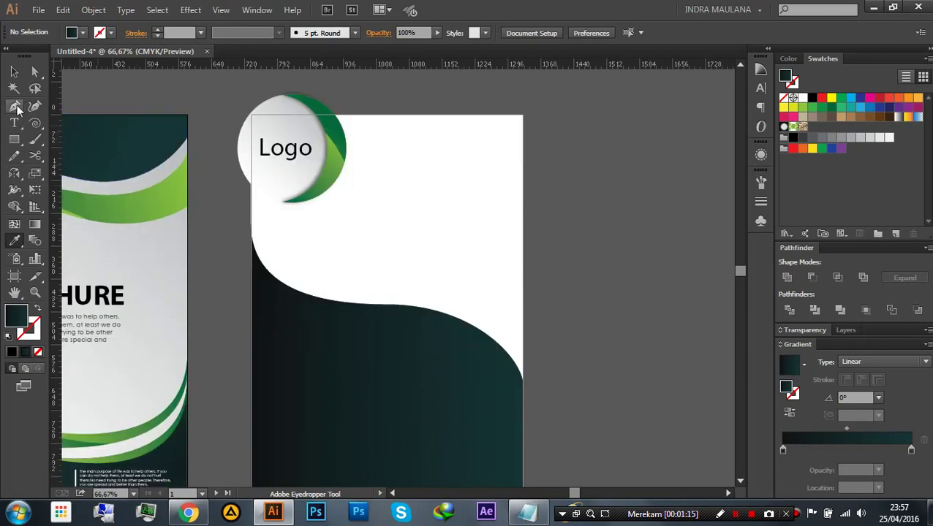
Alt-drag a duplicate of the teal wave slightly higher on the artboard
left_click(16, 108)
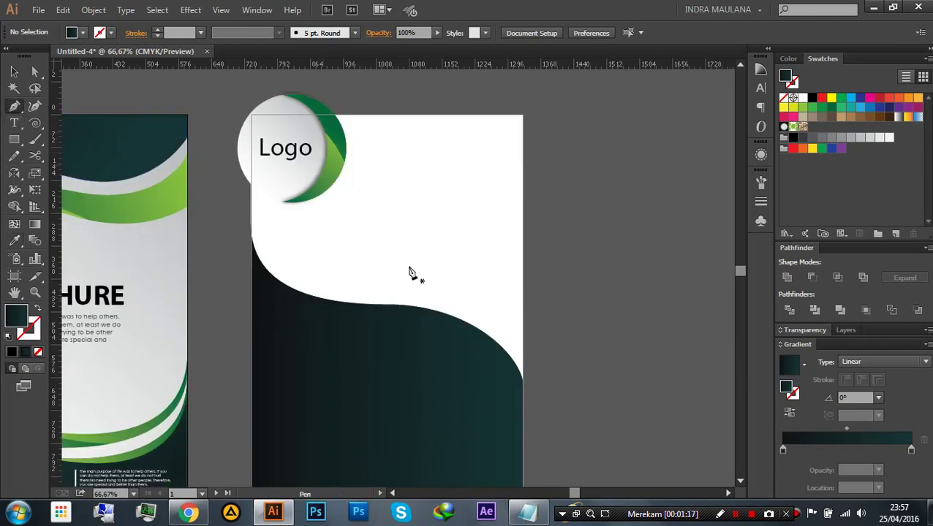
key("ctrl+1")
left_click_drag(360, 239, 399, 264)
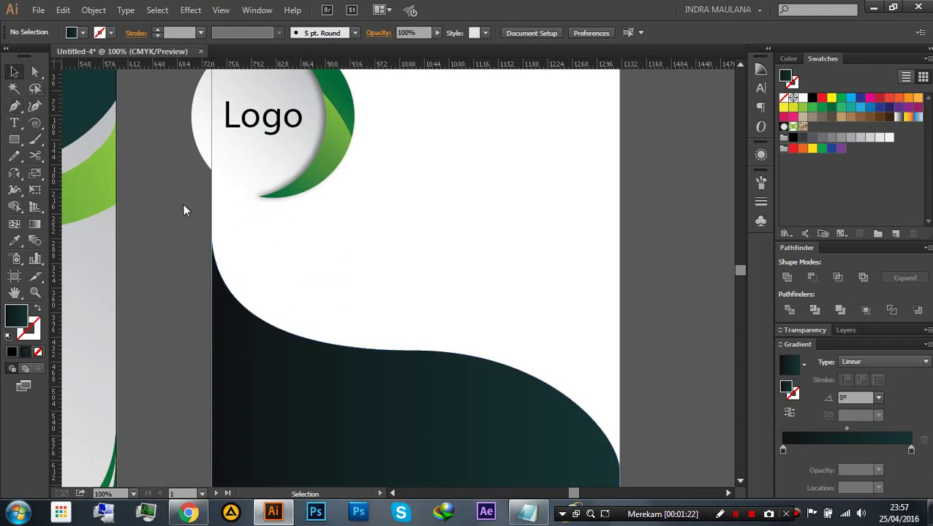
left_click(259, 366)
mouse_move(271, 364)
left_mouse_down()
mouse_move(272, 298)
mouse_move(88, 55)
left_mouse_up()
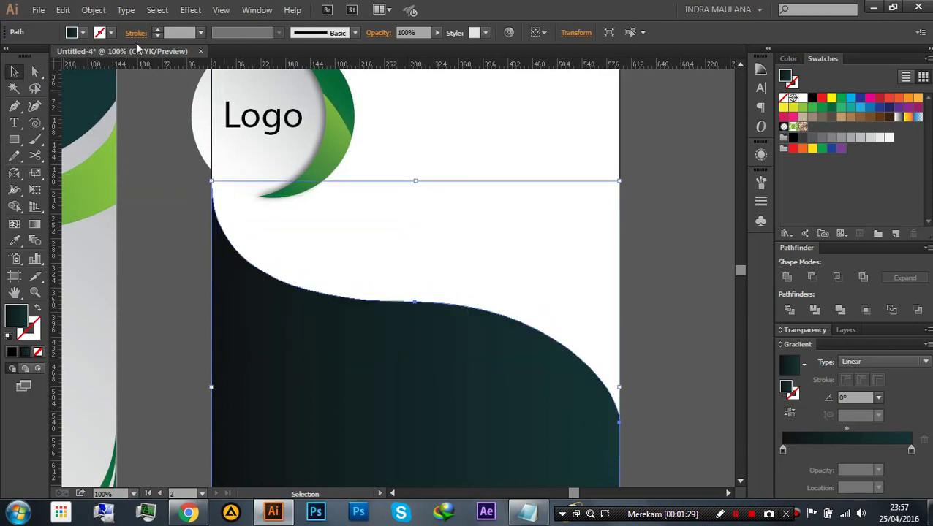
Turn the raised wave copy into a black outline with no fill
scroll(128, 130, "down", 2)
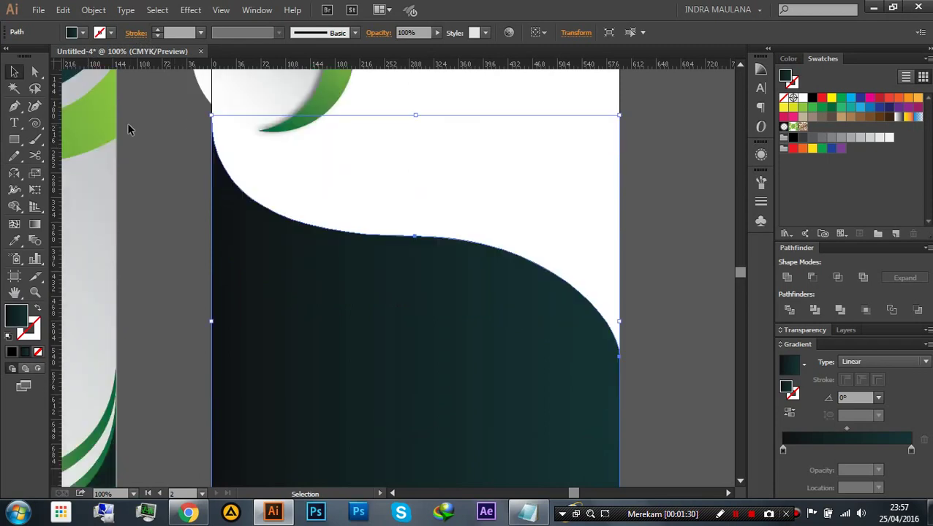
left_click(812, 97)
scroll(462, 287, "up", 1)
scroll(462, 288, "down", 2)
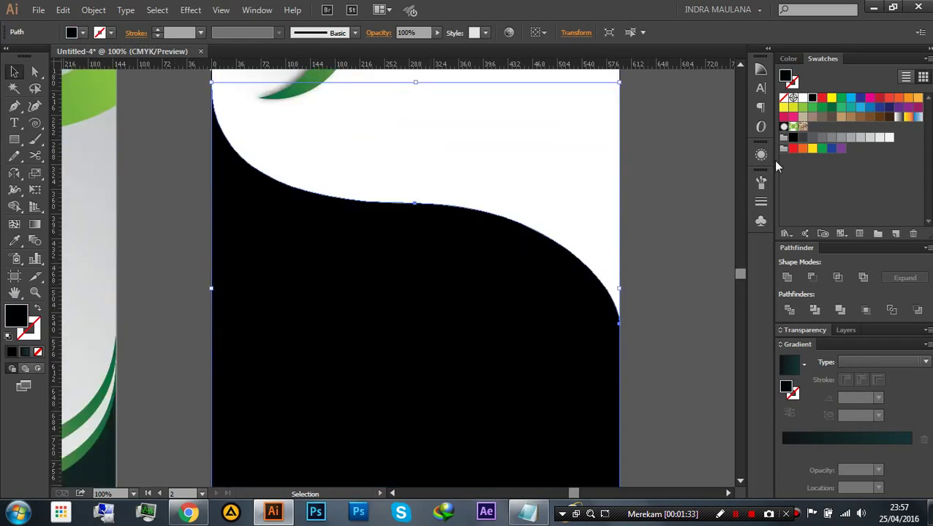
key("shift+x")
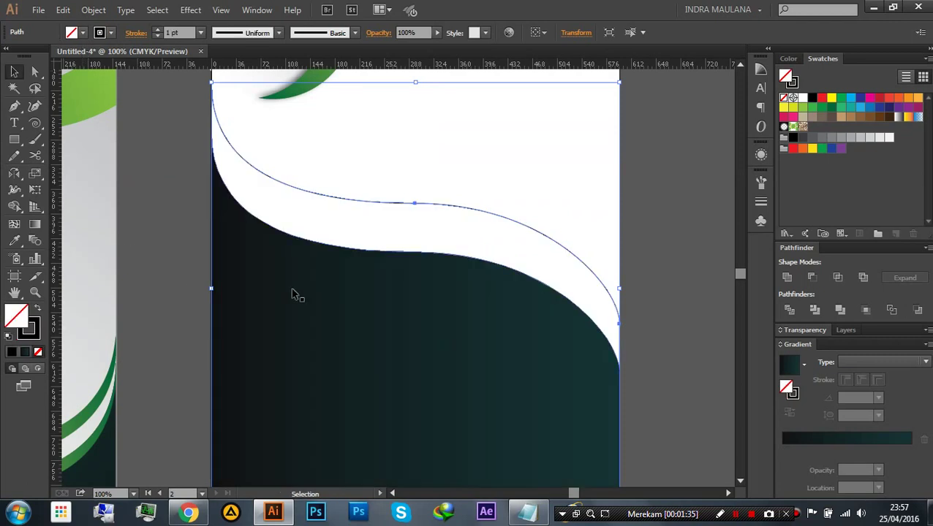
Cut the copy's outline at its left and top-left anchors, leaving an open curve
scroll(346, 309, "right", 1)
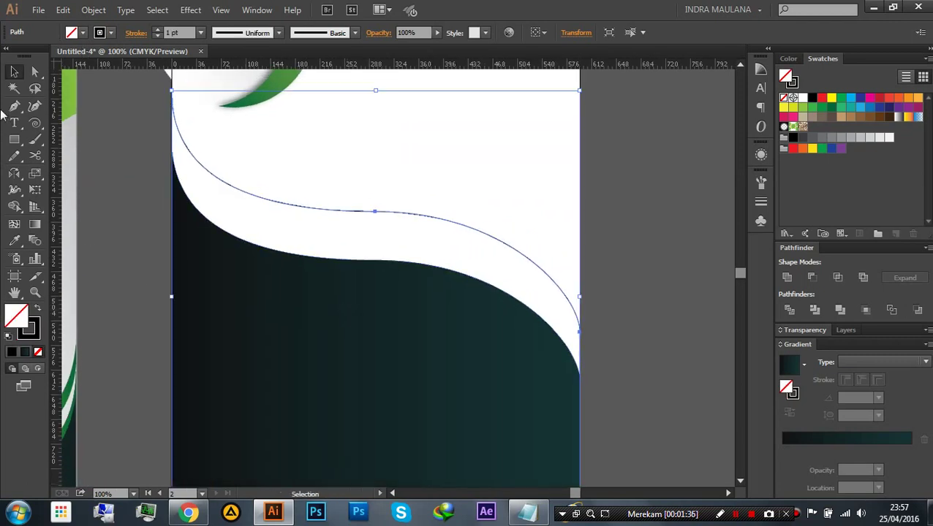
left_click(33, 160)
left_click(578, 330)
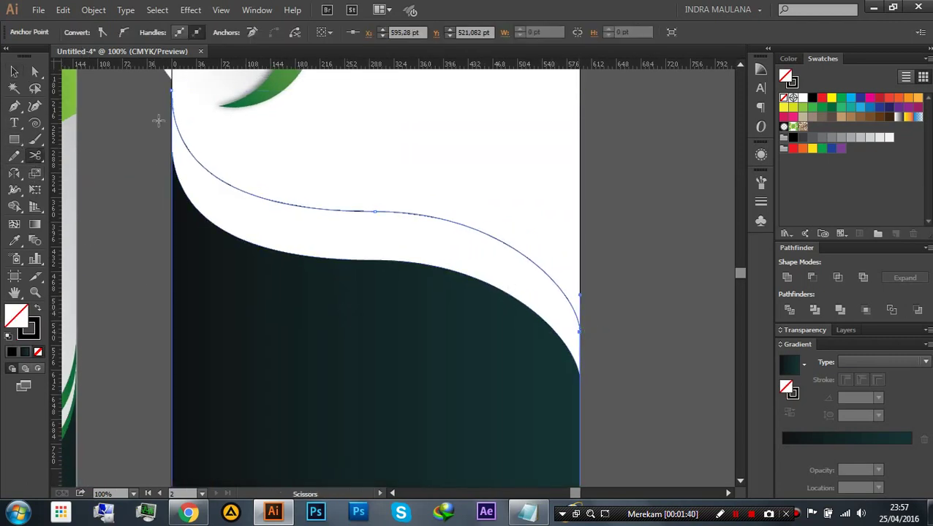
left_click(171, 88)
key("v")
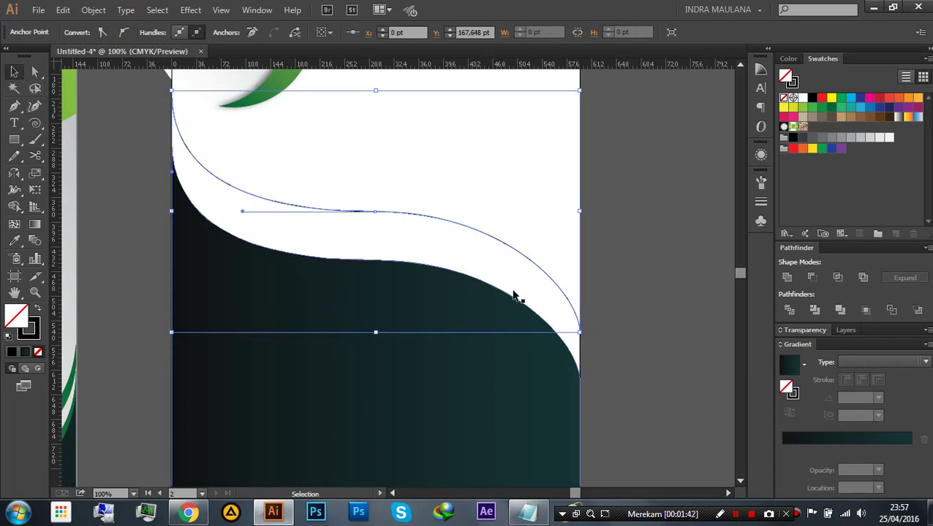
scroll(514, 297, "down", 2)
left_click(582, 374)
left_click(621, 293)
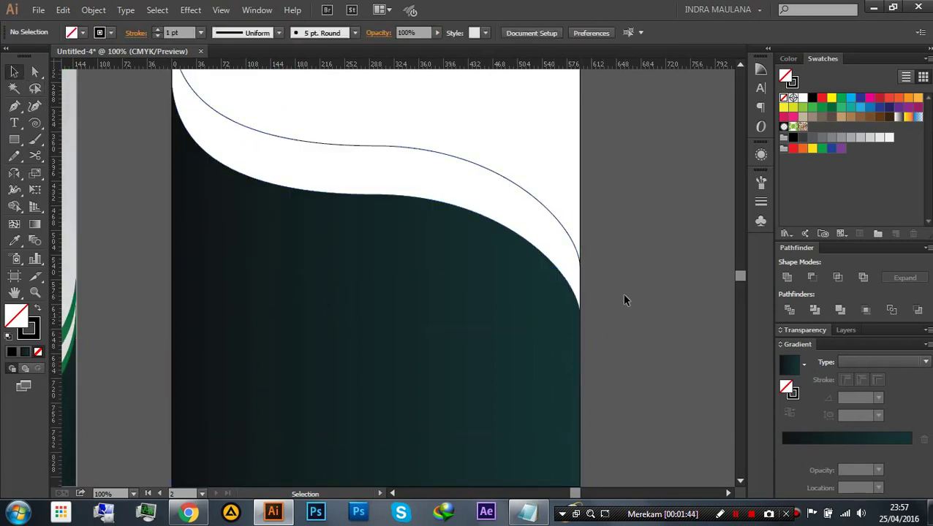
scroll(621, 293, "up", 2)
Set the curved line's stroke weight to 30 pt
left_click(445, 222)
scroll(450, 247, "up", 2)
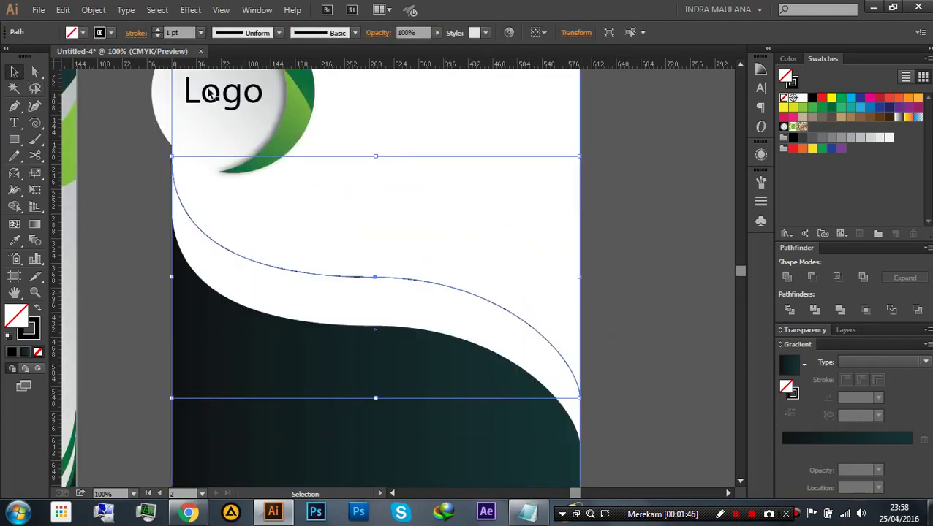
left_click(163, 34)
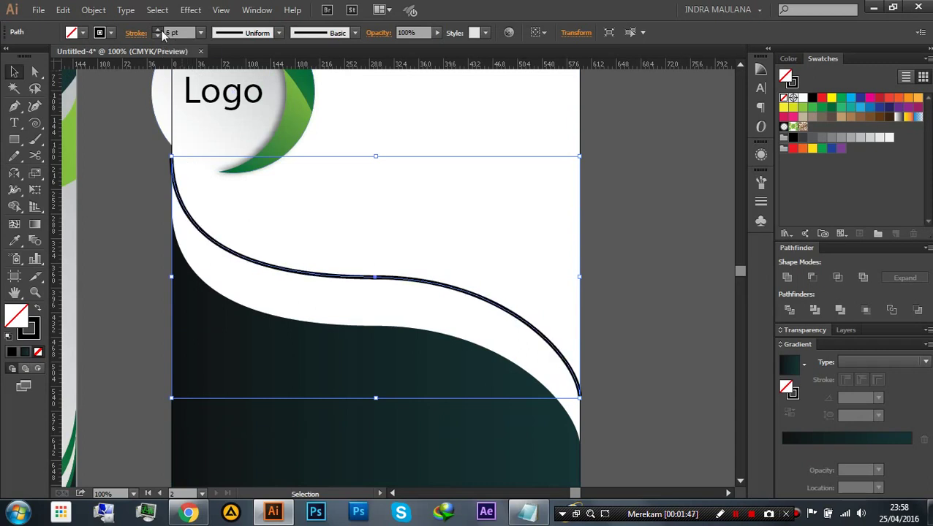
left_click(162, 33)
left_click(162, 34)
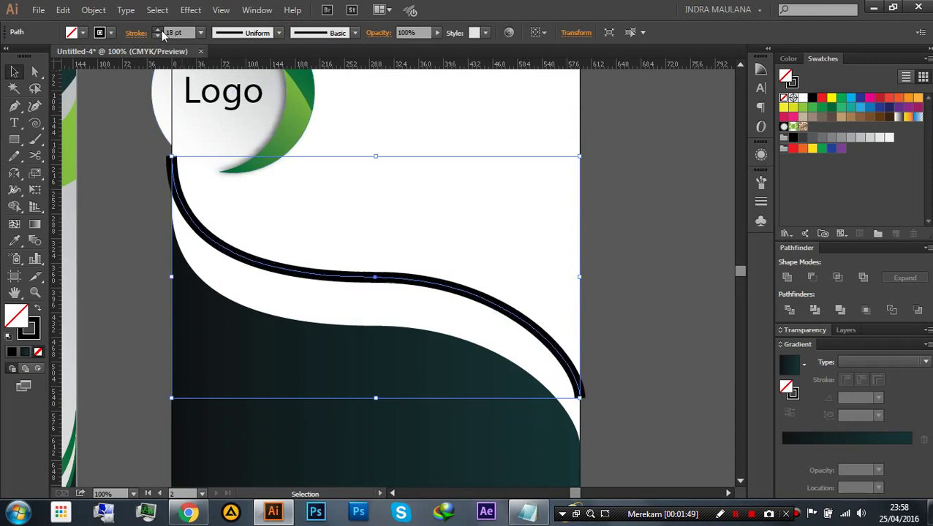
left_click(162, 34)
left_click(156, 29)
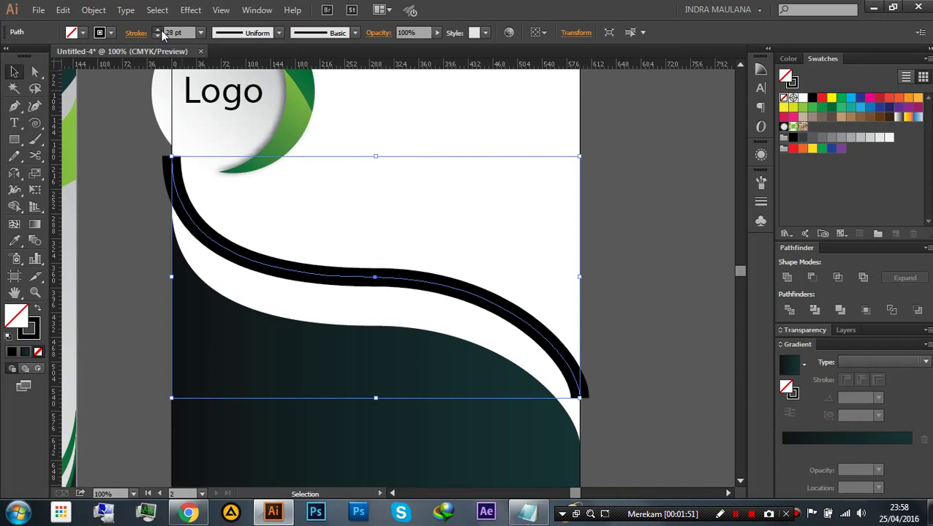
left_click(157, 29)
Move the curve's top anchor up beneath the logo
left_click(34, 73)
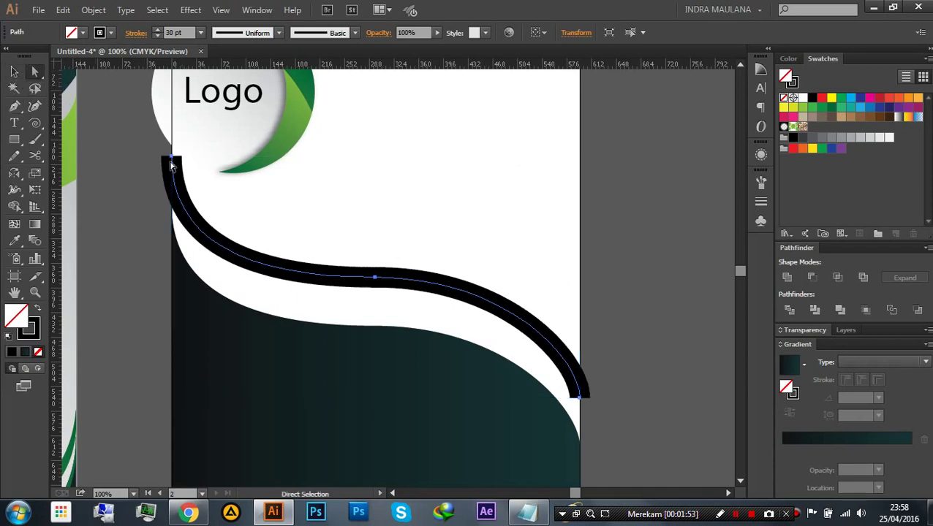
left_click_drag(171, 166, 204, 148)
key("ctrl+z")
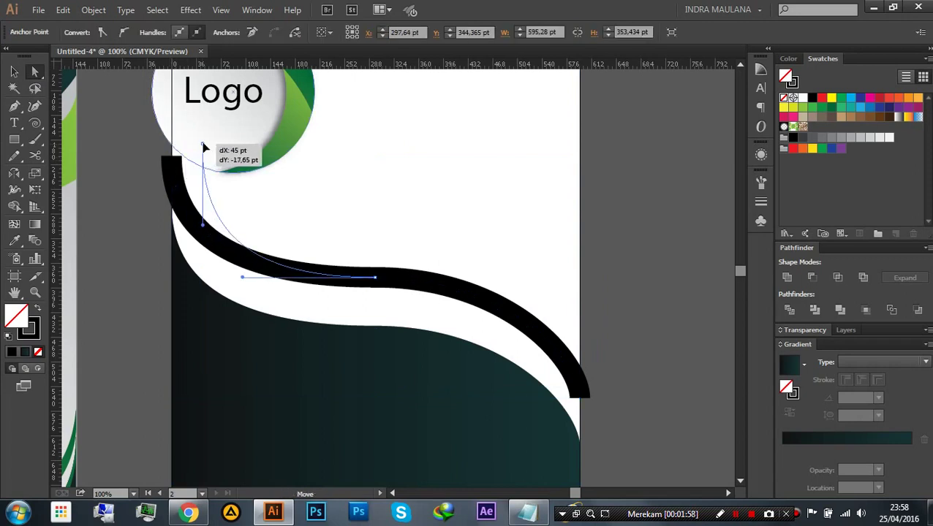
left_click_drag(204, 148, 179, 139)
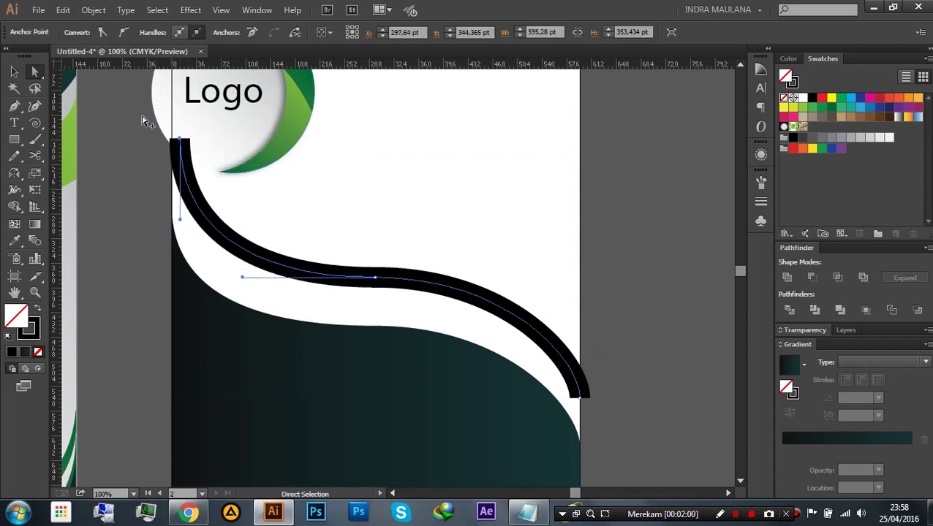
scroll(142, 121, "up", 3)
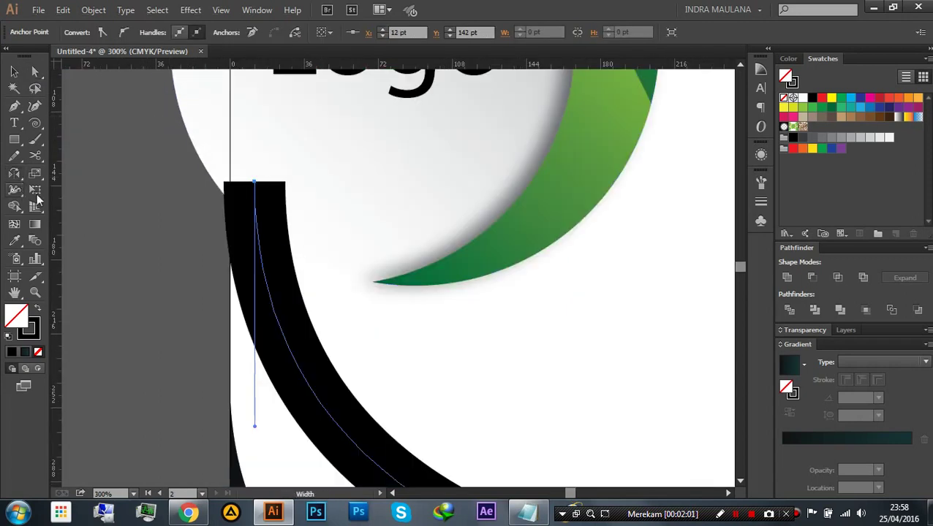
Taper the curve's top end to zero width and extend its lower end past the artboard edge
left_click_drag(285, 184, 248, 184)
key("ctrl+z")
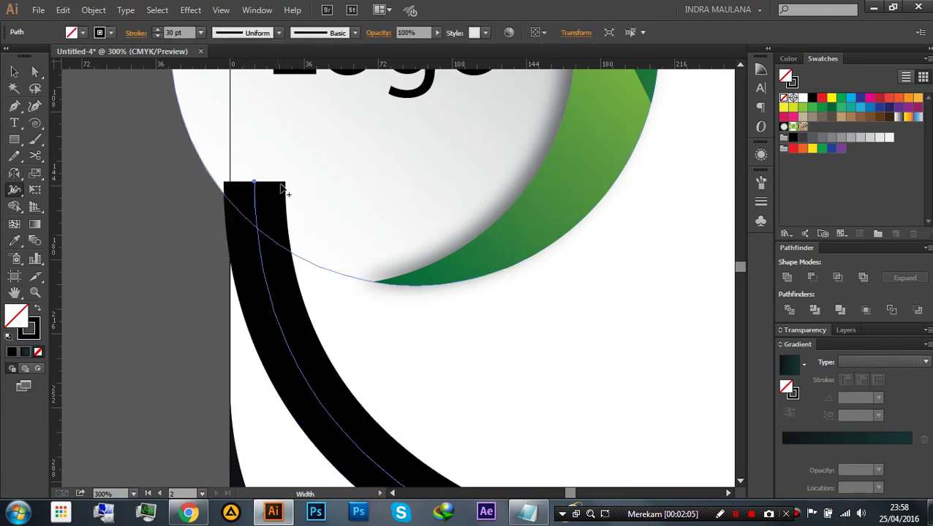
left_click_drag(286, 184, 248, 184)
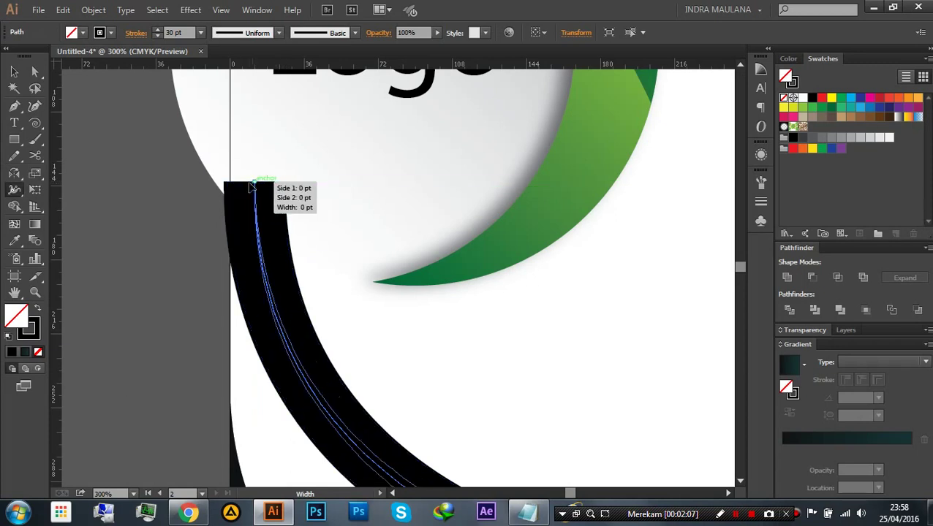
left_click(32, 74)
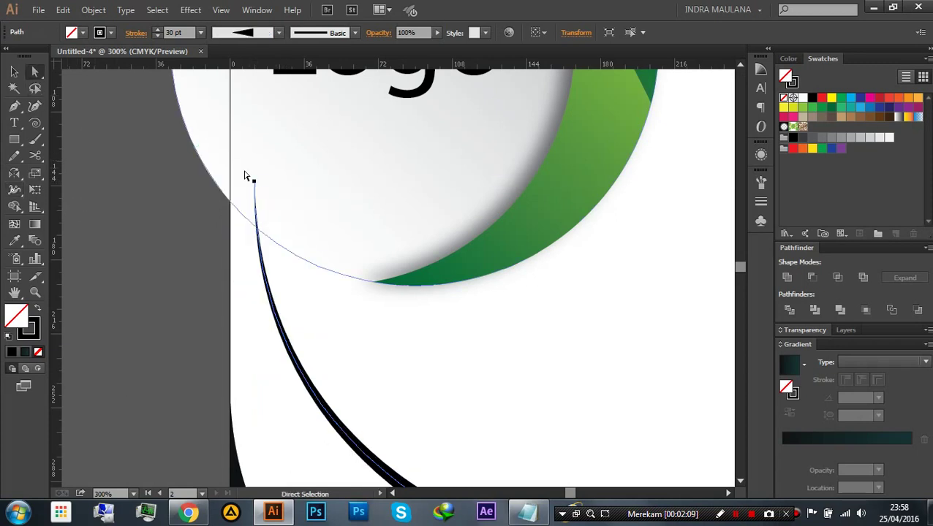
left_click_drag(255, 182, 230, 208)
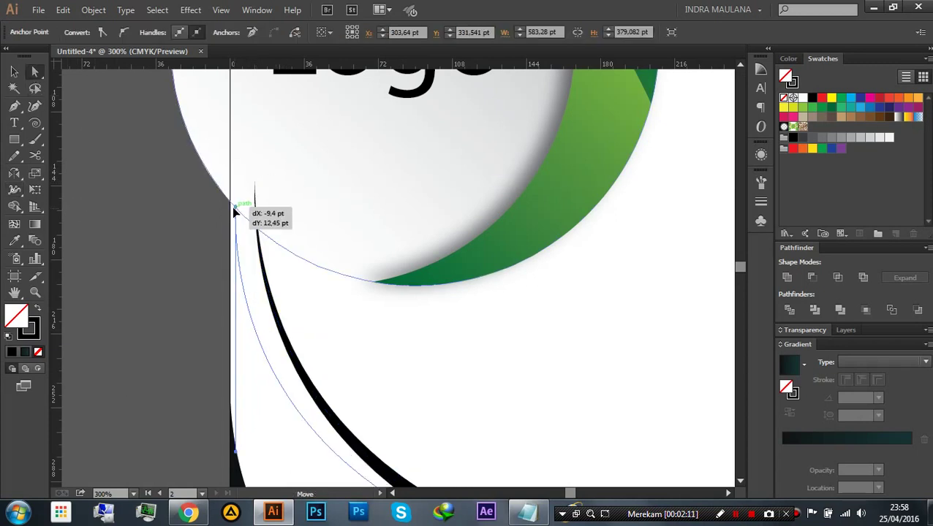
scroll(167, 211, "down", 4)
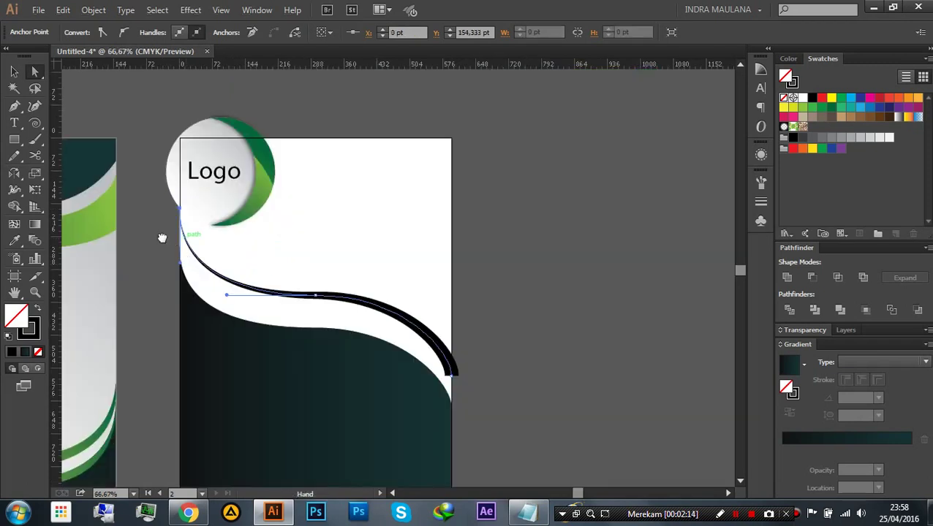
scroll(543, 347, "up", 2)
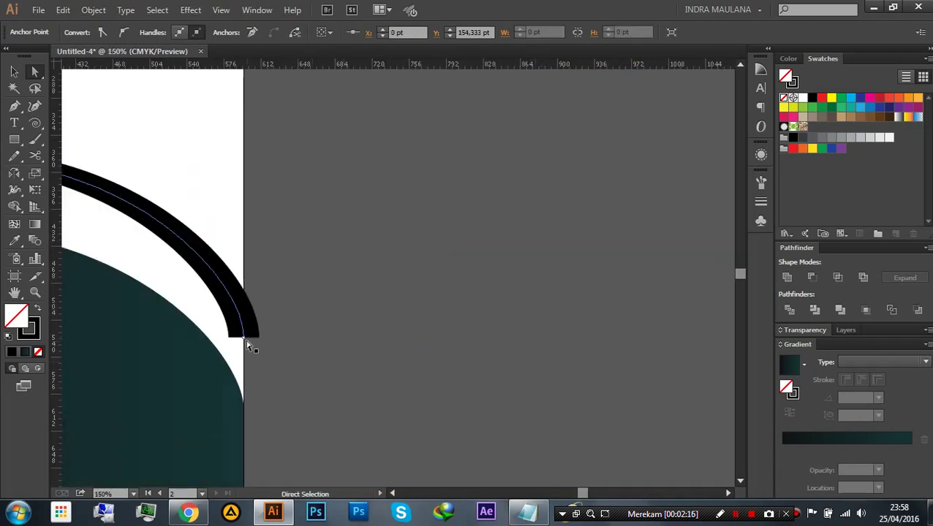
left_click_drag(247, 342, 261, 362)
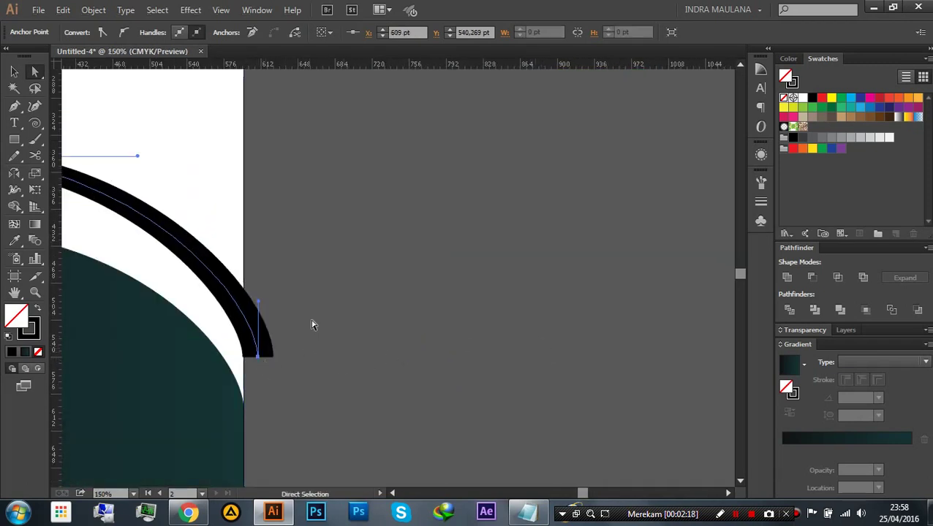
scroll(486, 339, "down", 2)
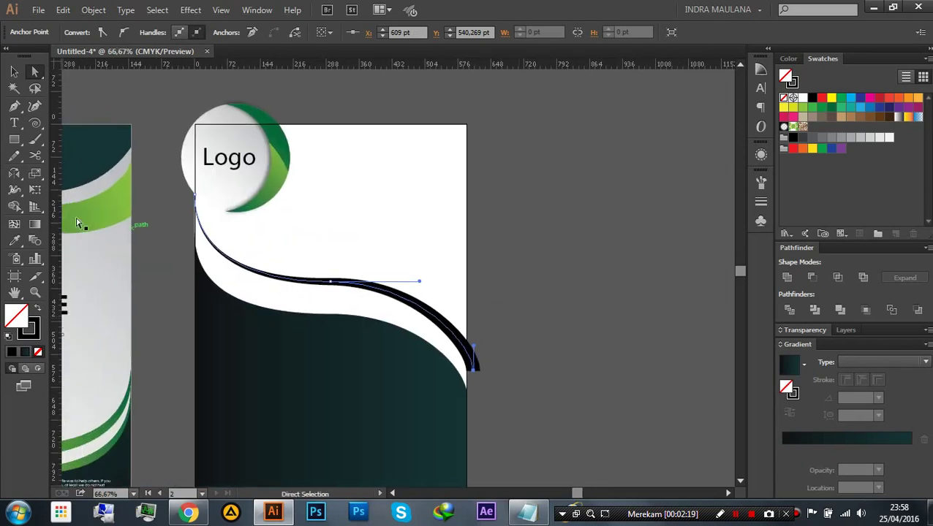
Raise the black swoosh's stroke weight to 53 pt
key("v")
left_click(319, 189)
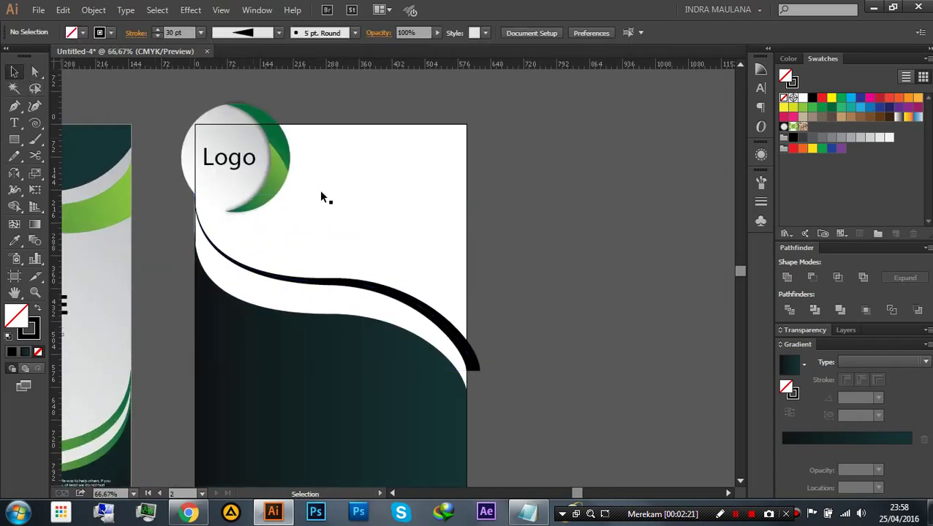
left_click(427, 307)
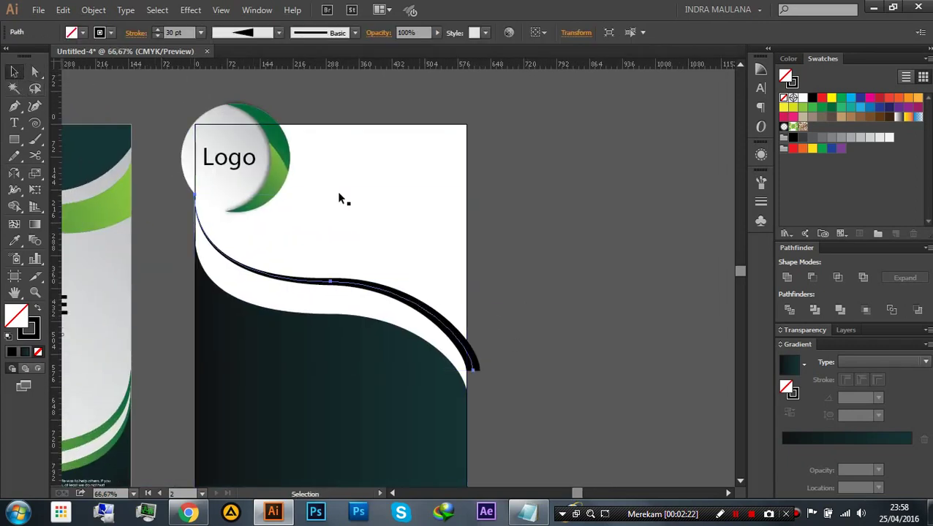
left_click(163, 32)
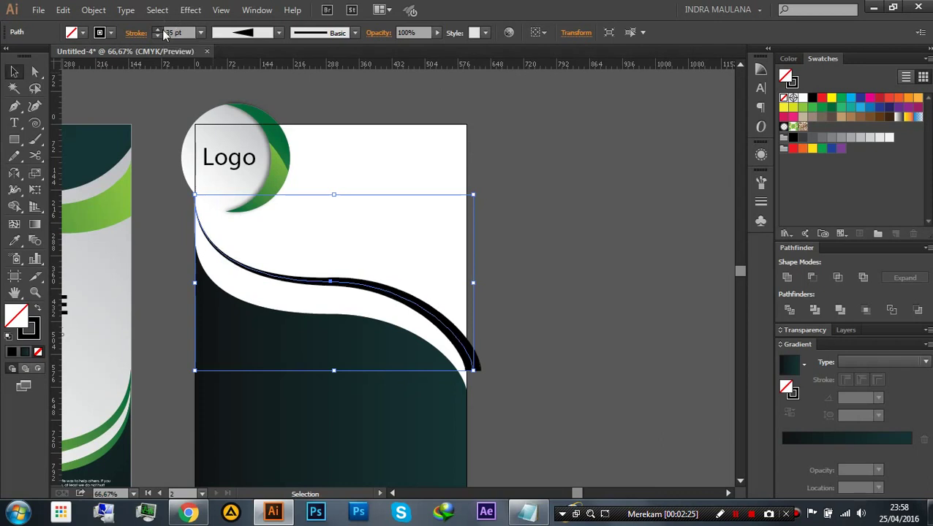
left_click(163, 32)
left_click(163, 32)
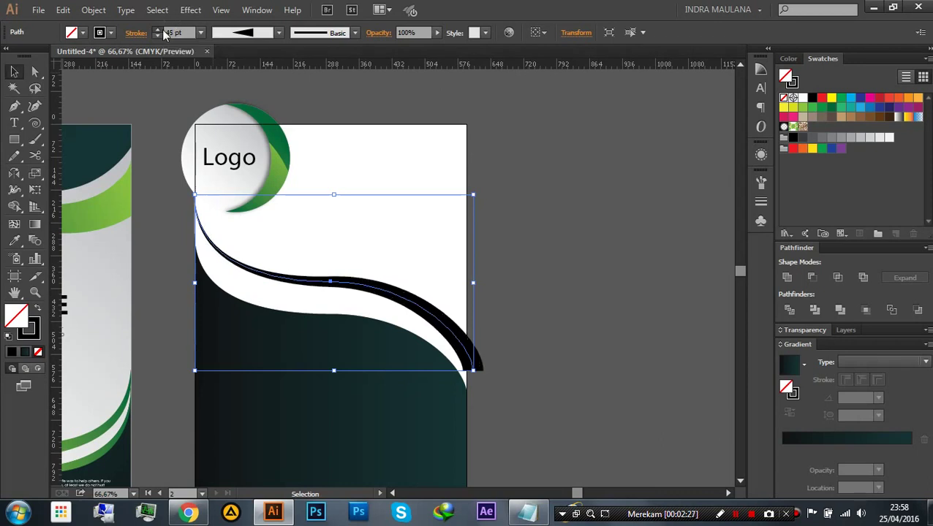
left_click(163, 32)
type("53")
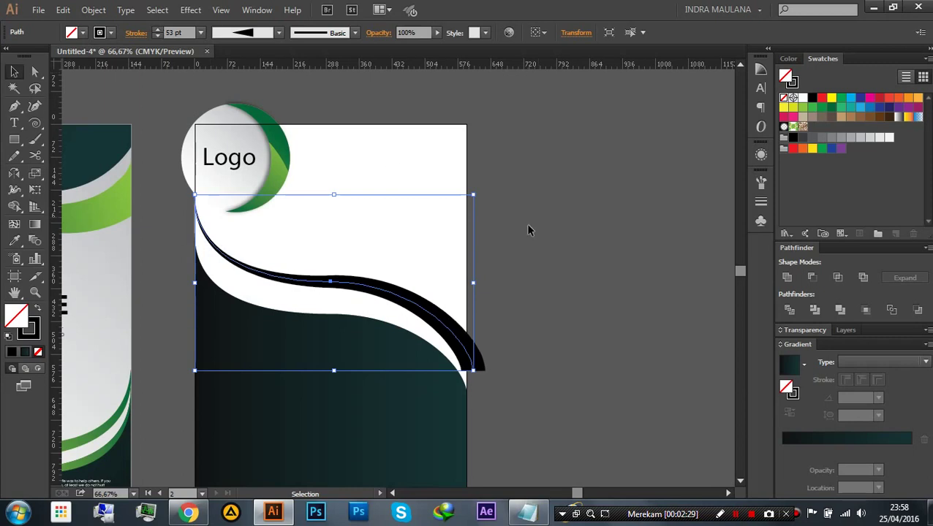
Push the swoosh's lower end slightly further right
left_click(528, 231)
left_click(406, 299)
left_click_drag(473, 282, 494, 284)
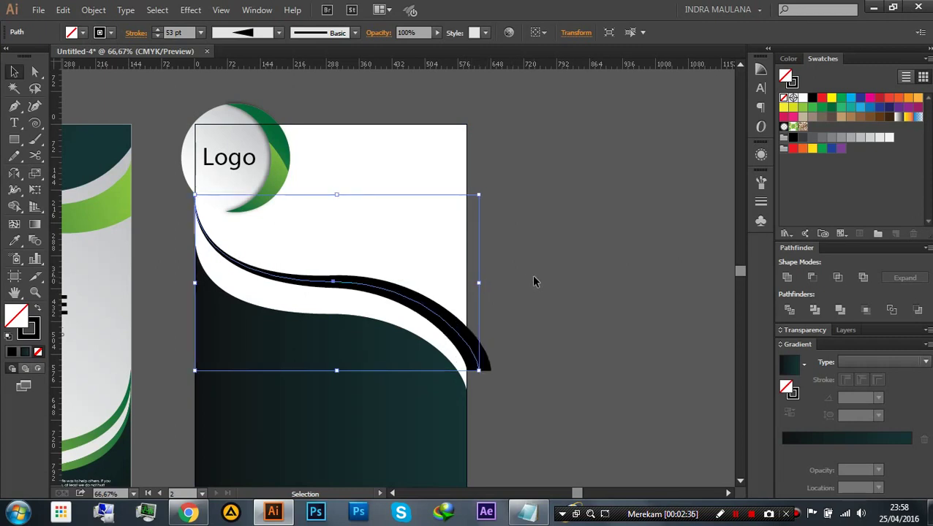
left_click(533, 282)
scroll(533, 281, "down", 1)
left_click(35, 71)
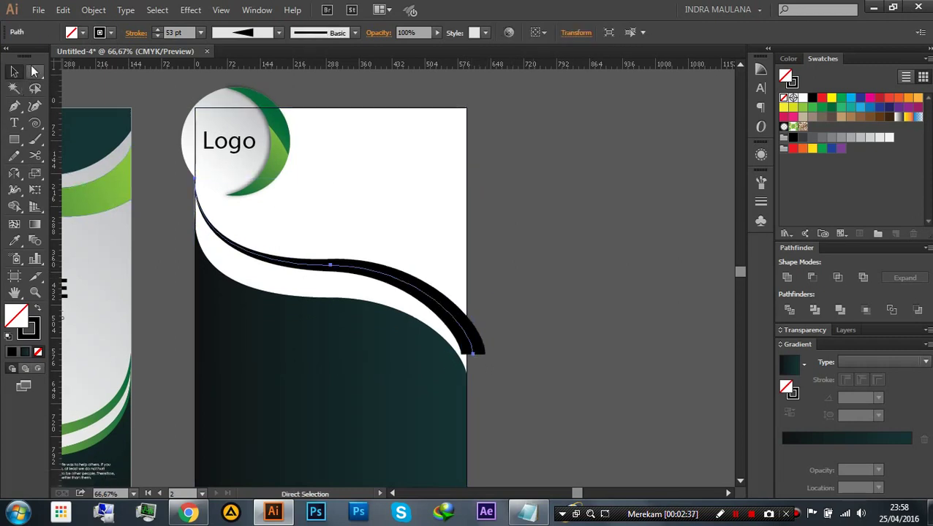
scroll(337, 324, "up", 1)
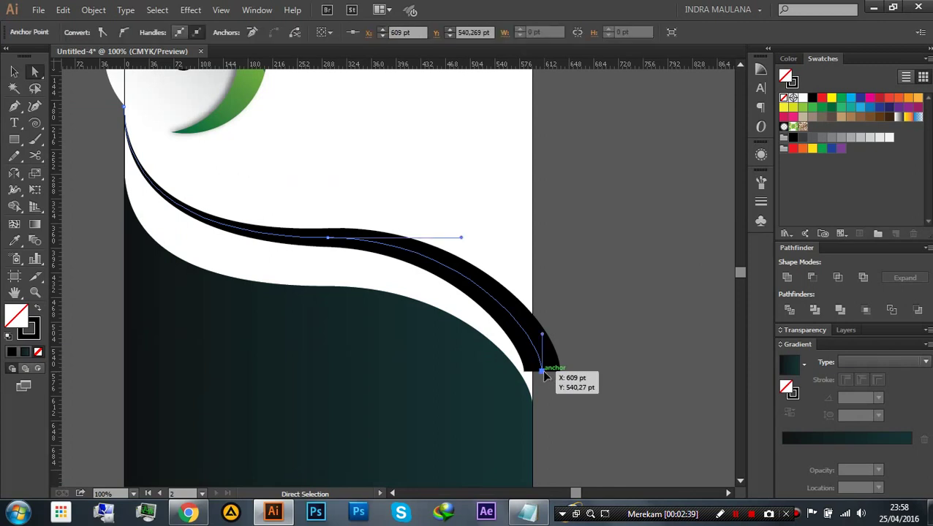
left_click_drag(547, 376, 552, 380)
Reshape the swoosh's middle bend by adjusting its anchor handle
left_click(328, 239)
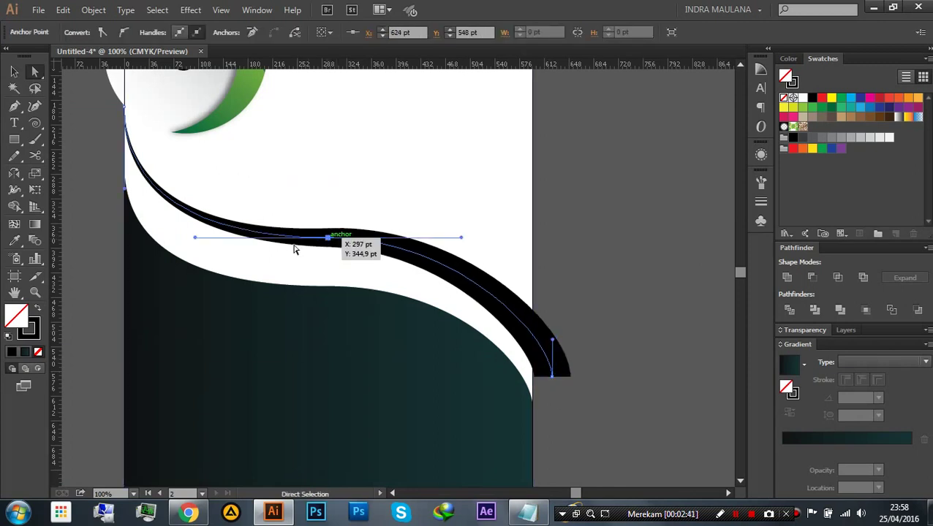
left_click_drag(197, 238, 216, 247)
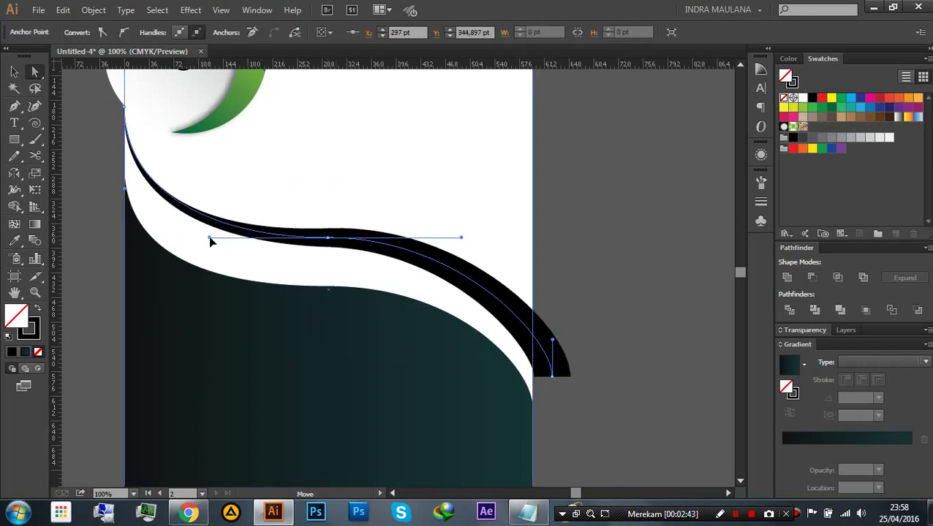
left_click(605, 236)
scroll(606, 237, "down", 1)
scroll(640, 263, "up", 1)
key("ctrl+z")
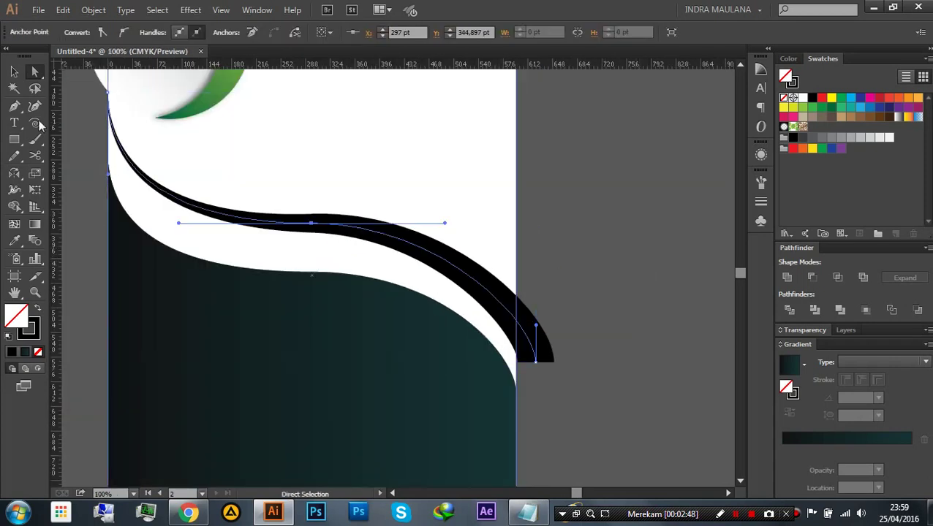
Expand the black swoosh's stroke into a filled shape
left_click(94, 10)
left_click(155, 172)
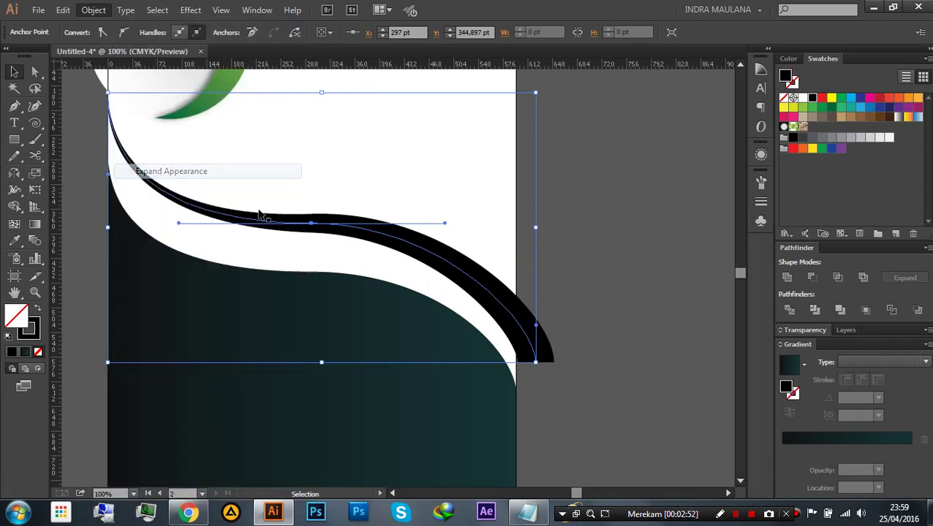
right_click(446, 252)
left_click(659, 212)
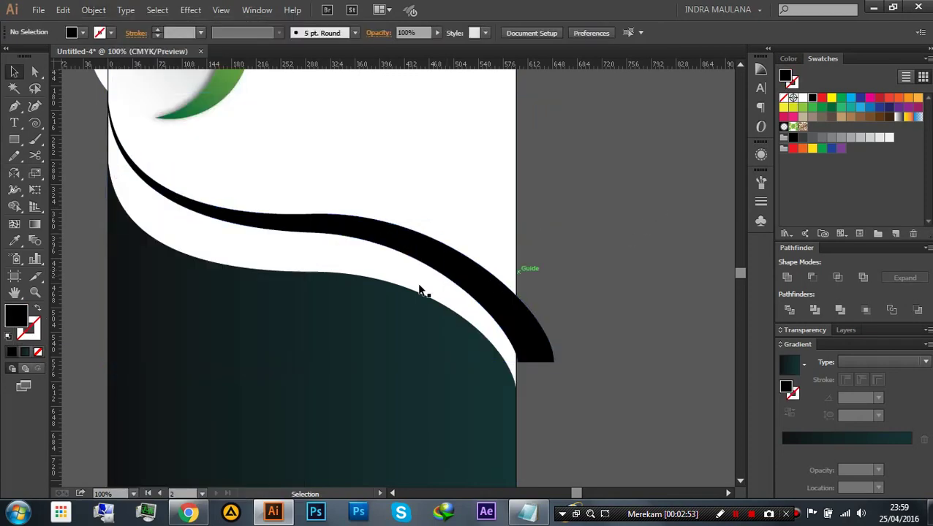
scroll(247, 290, "up", 2)
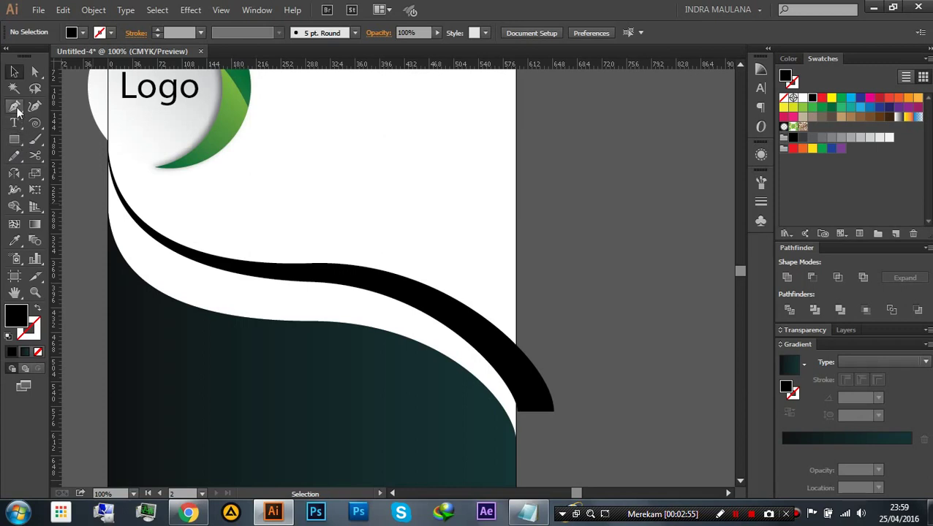
Divide the ribbon along an unfilled curved Pen cut line and ungroup the pieces
left_click(449, 252)
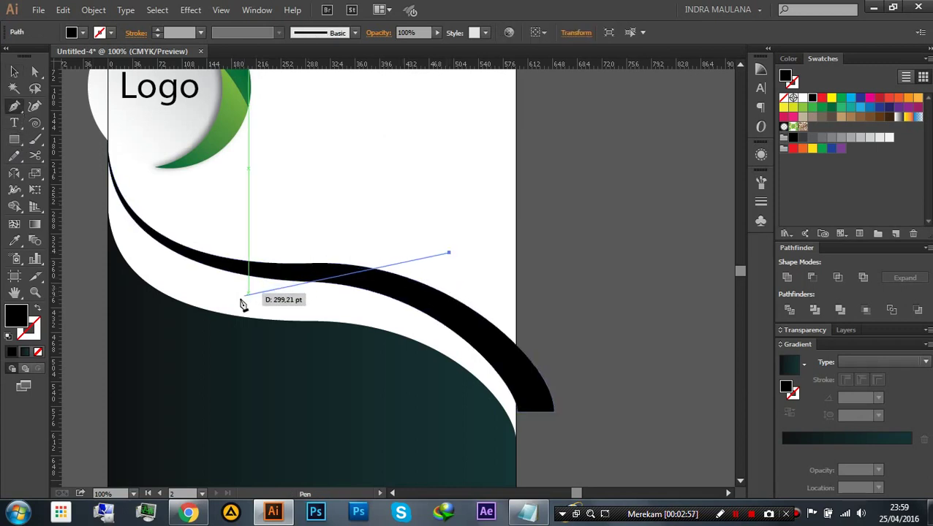
left_click_drag(225, 307, 141, 376)
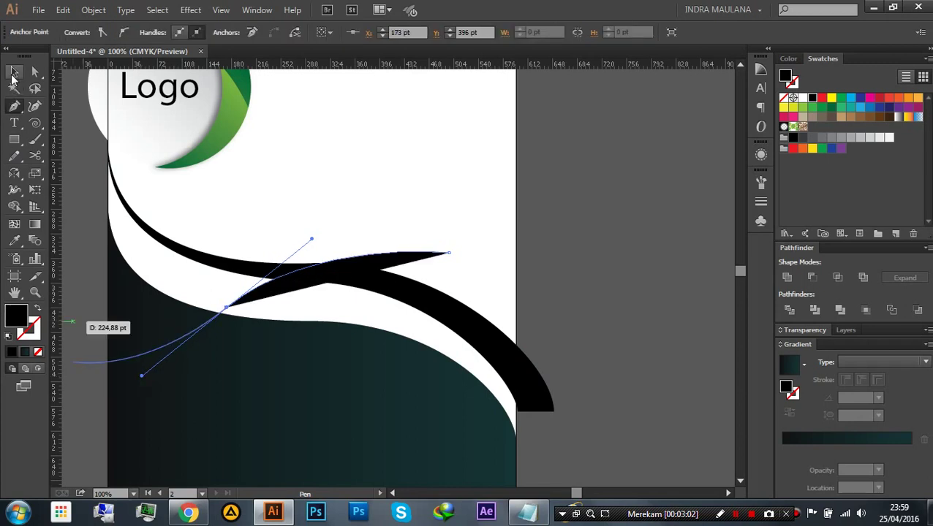
left_click(13, 73)
left_click(37, 353)
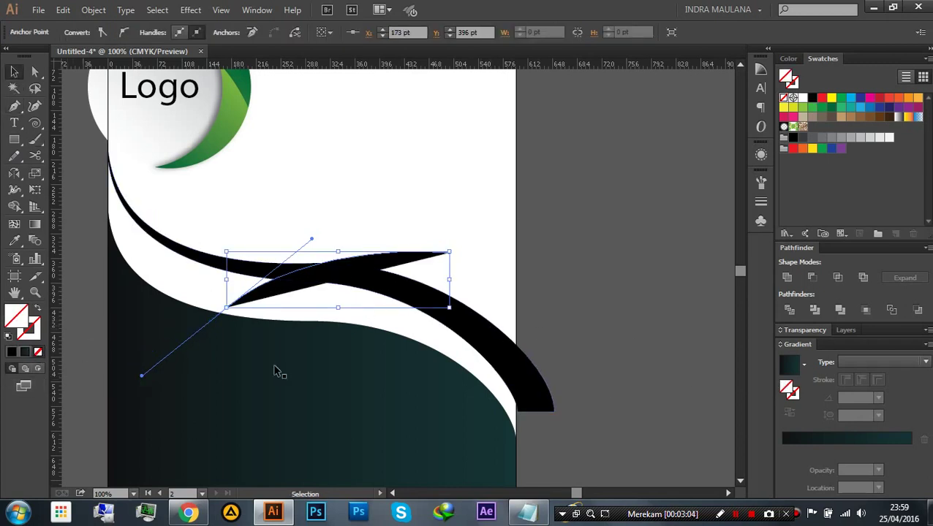
left_click(790, 310)
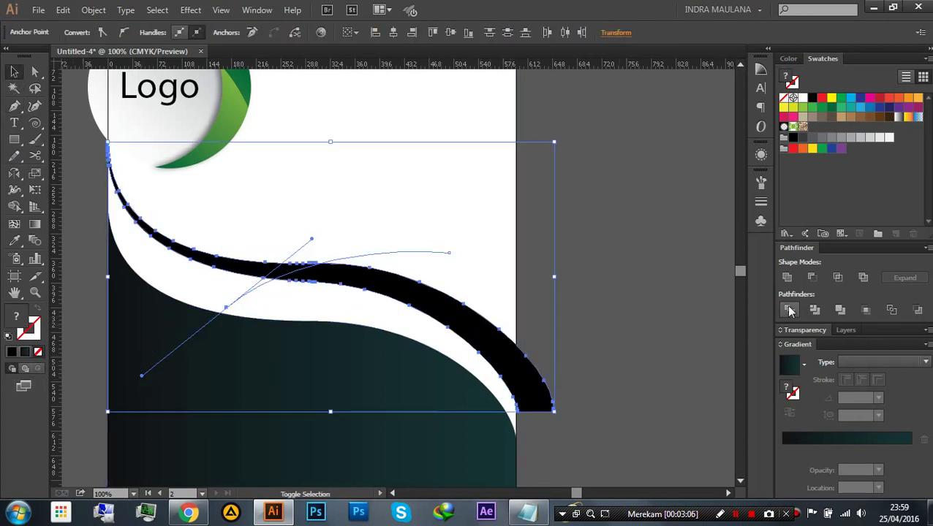
right_click(411, 288)
left_click(452, 370)
left_click(547, 334)
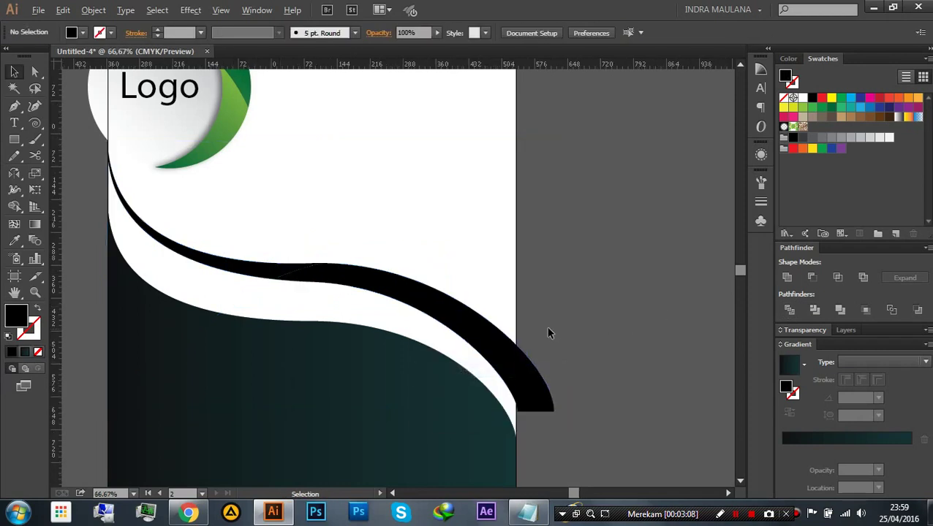
scroll(534, 332, "down", 1)
Eyedrop the left brochure's green gradient onto the first ribbon piece, undoing the stray background fill
left_click(14, 240)
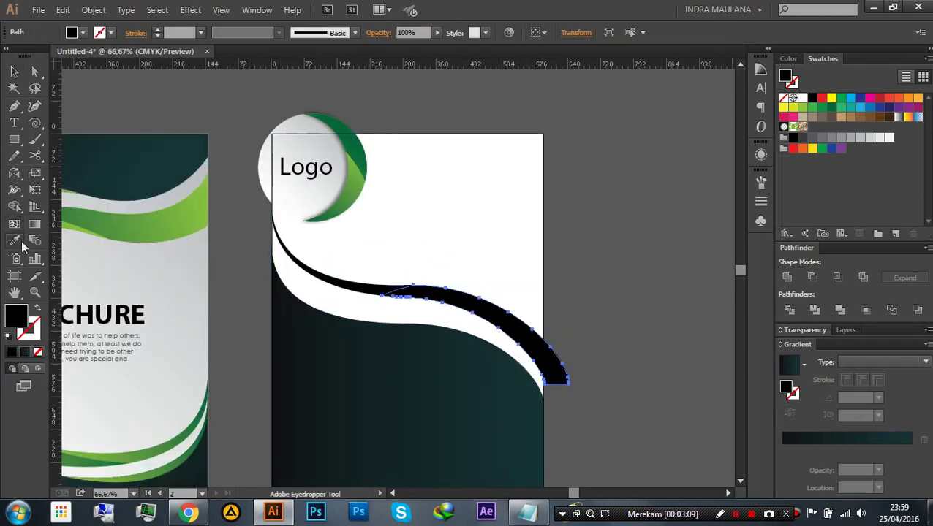
left_click(134, 227)
left_click_drag(224, 305, 263, 293)
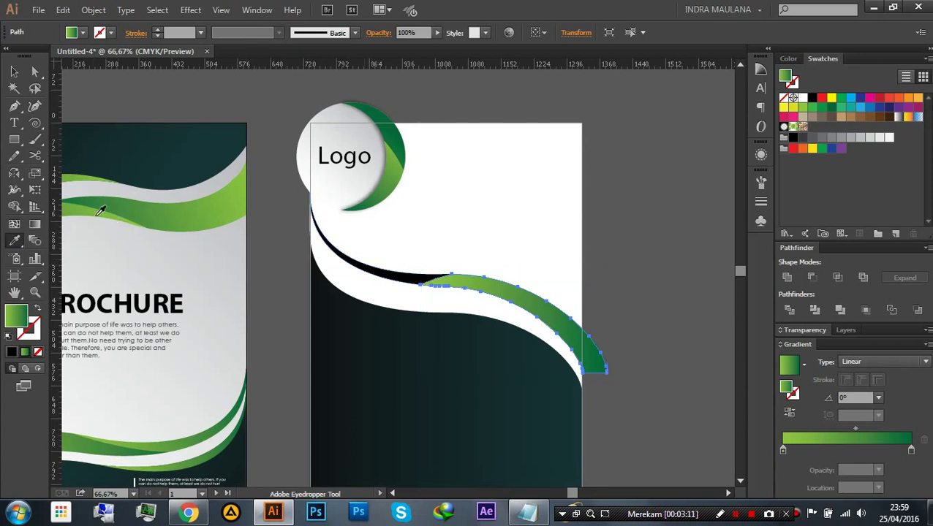
key("v")
left_click(174, 220)
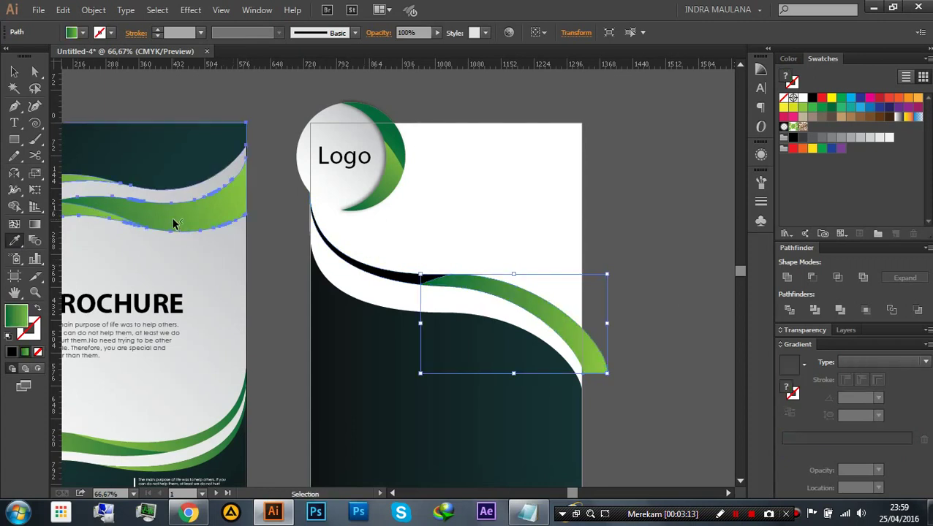
left_click(386, 279)
key("i")
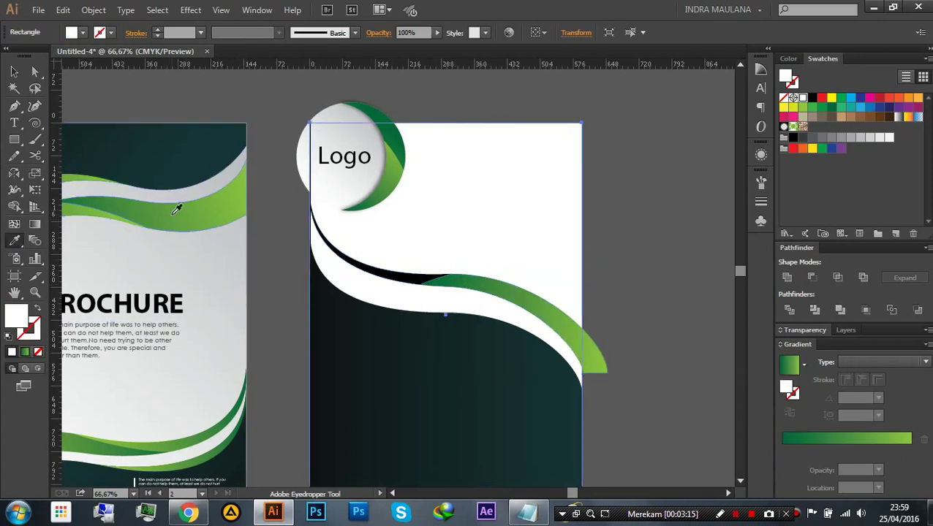
left_click(176, 211)
key("ctrl+z")
Give the remaining black ribbon piece the same green gradient
left_click(665, 263)
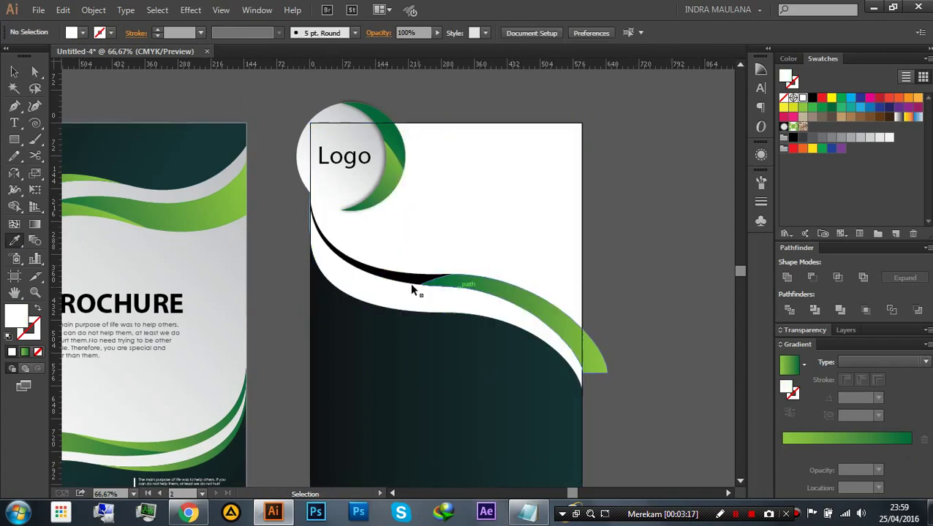
left_click(416, 289)
key("i")
left_click(475, 292)
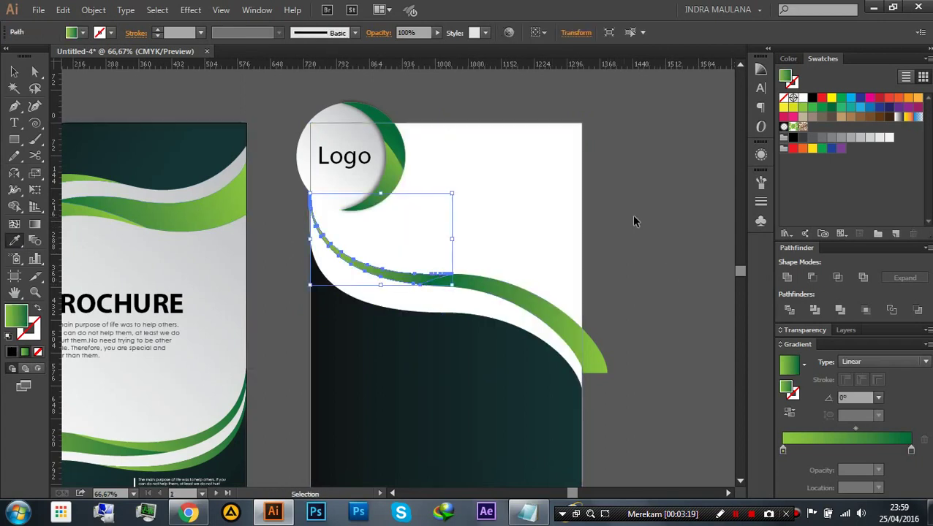
key("ctrl+shift+a")
Angle the upper ribbon piece's gradient to 155.2° along its length
left_click_drag(665, 281, 587, 266)
key("v")
left_click(358, 262)
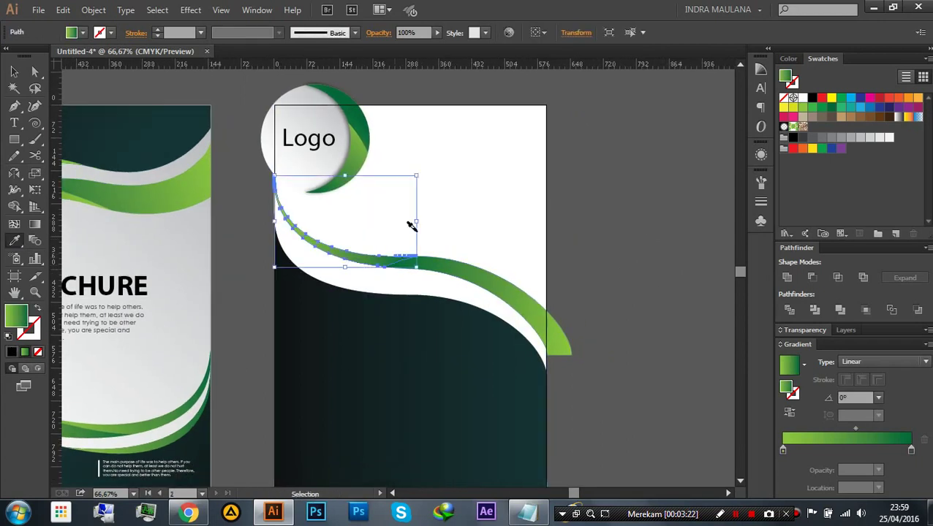
key("ctrl+plus")
key("ctrl+plus")
key("g")
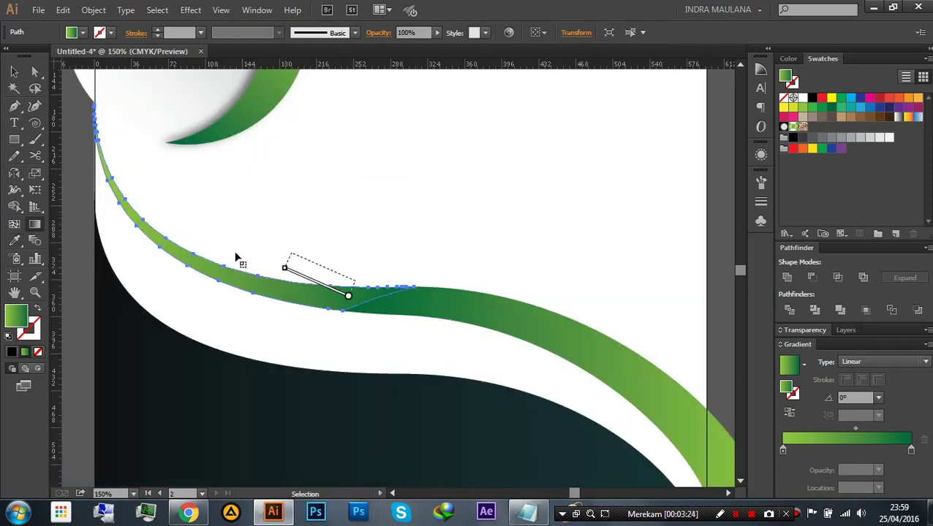
left_click_drag(359, 266, 196, 209)
left_click_drag(125, 188, 472, 339)
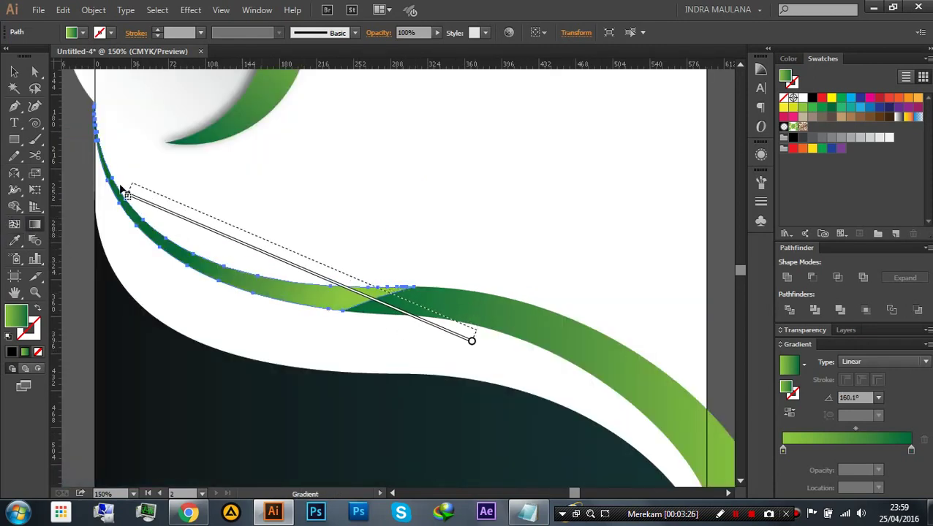
key("v")
key("ctrl+minus")
key("ctrl+minus")
left_click(649, 301)
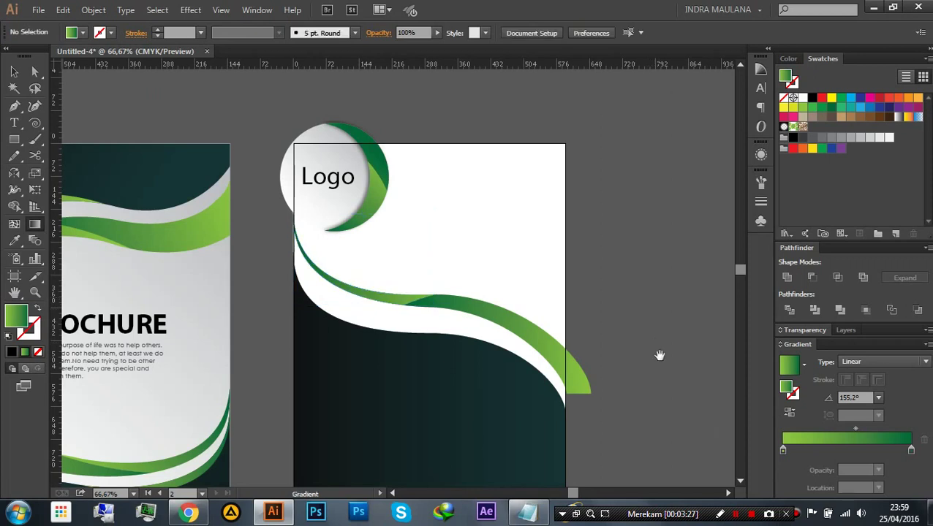
mouse_move(610, 344)
left_mouse_down()
mouse_move(593, 334)
mouse_move(631, 348)
left_mouse_up()
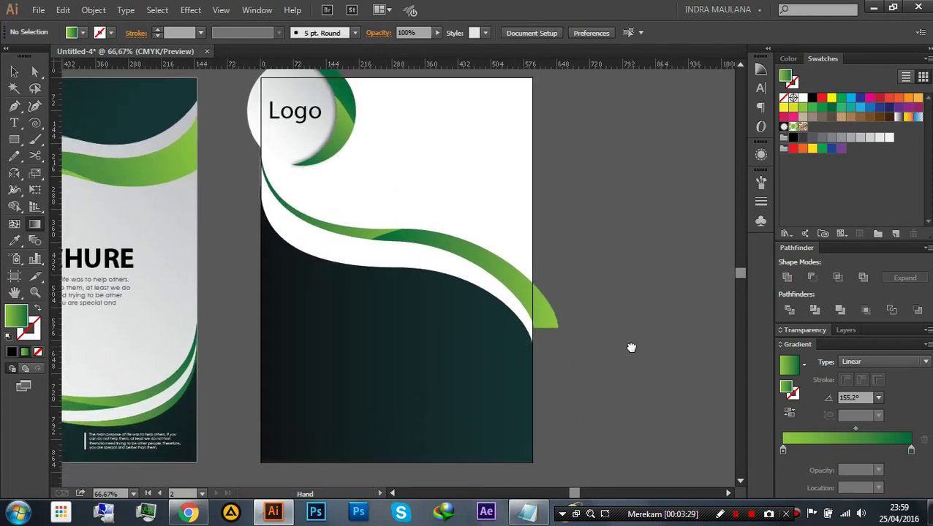
Deselect the background and bring the ribbon's right end into view
left_click(491, 184)
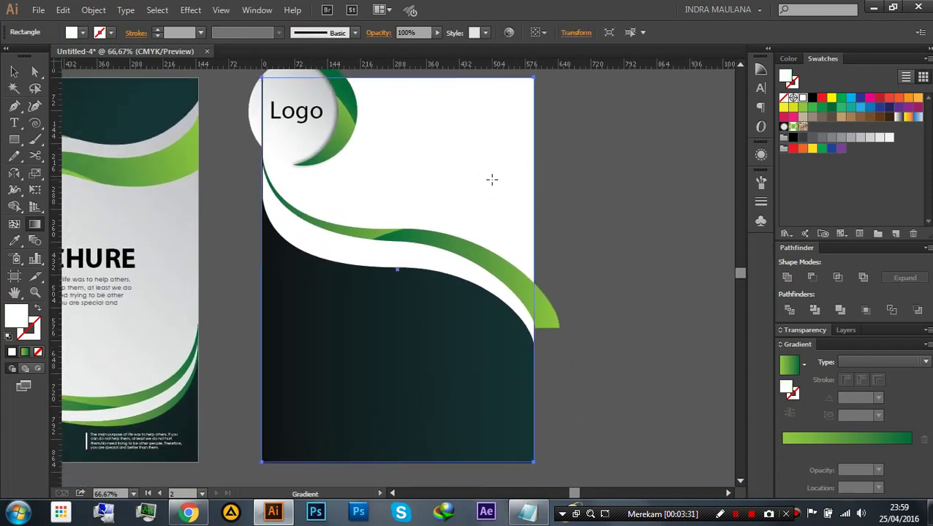
key("ctrl+shift+a")
left_click_drag(491, 179, 496, 174)
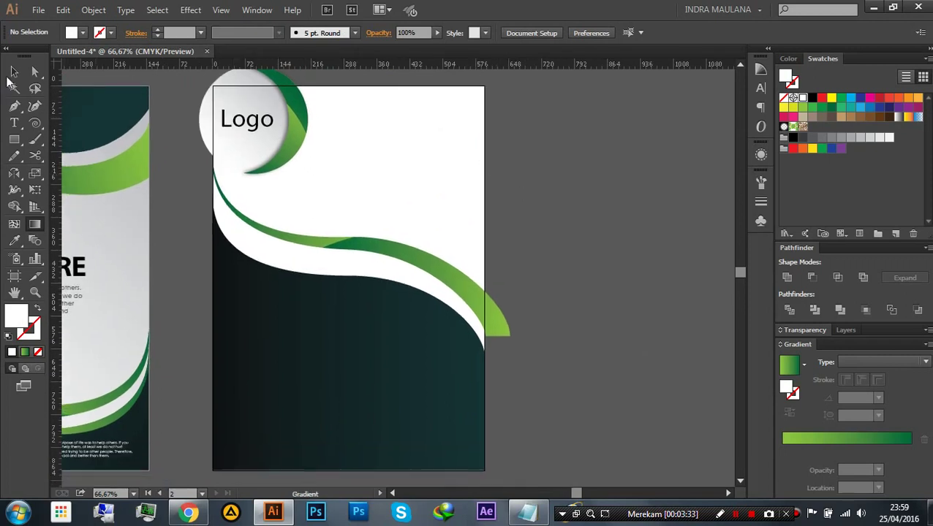
left_click(13, 71)
scroll(467, 306, "up", 2)
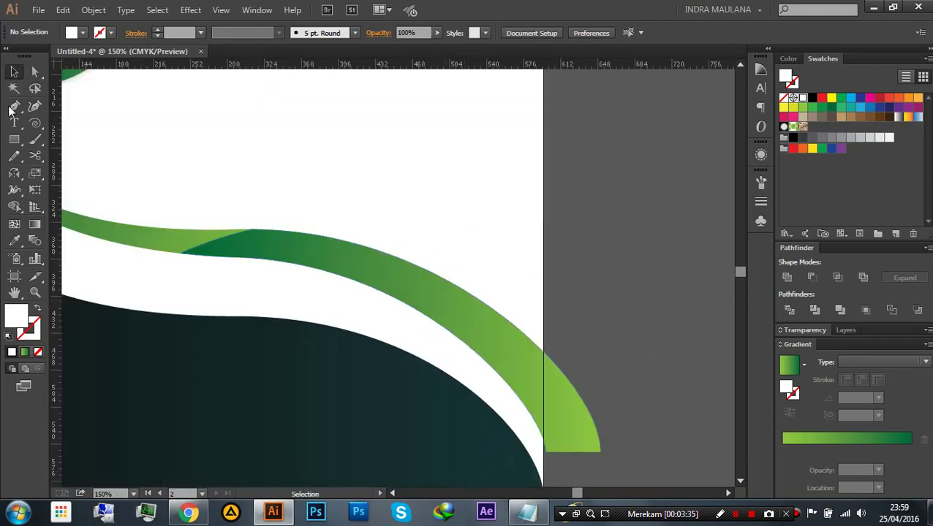
left_click(13, 106)
left_click_drag(514, 291, 487, 218)
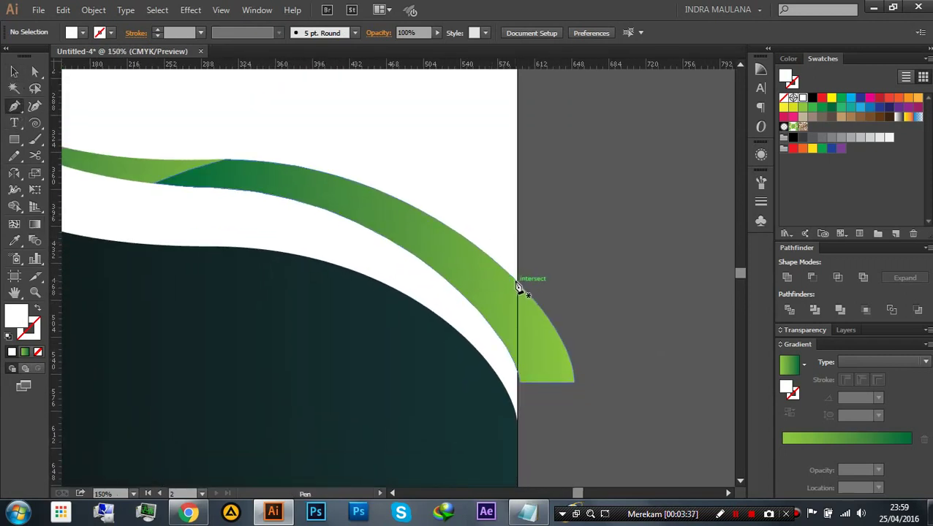
Draw a thin curved sliver shape along the green ribbon's upper edge
left_click(519, 288)
scroll(454, 214, "left", 5)
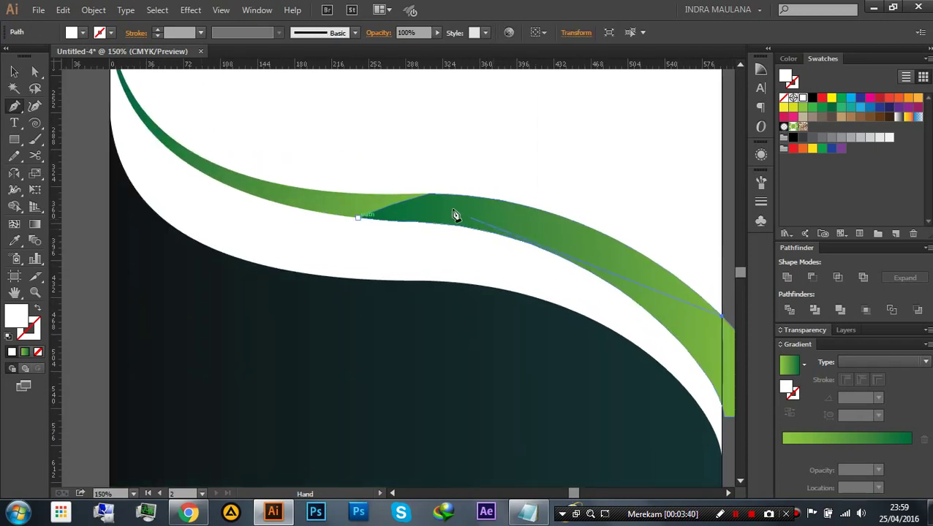
left_click_drag(370, 194, 131, 196)
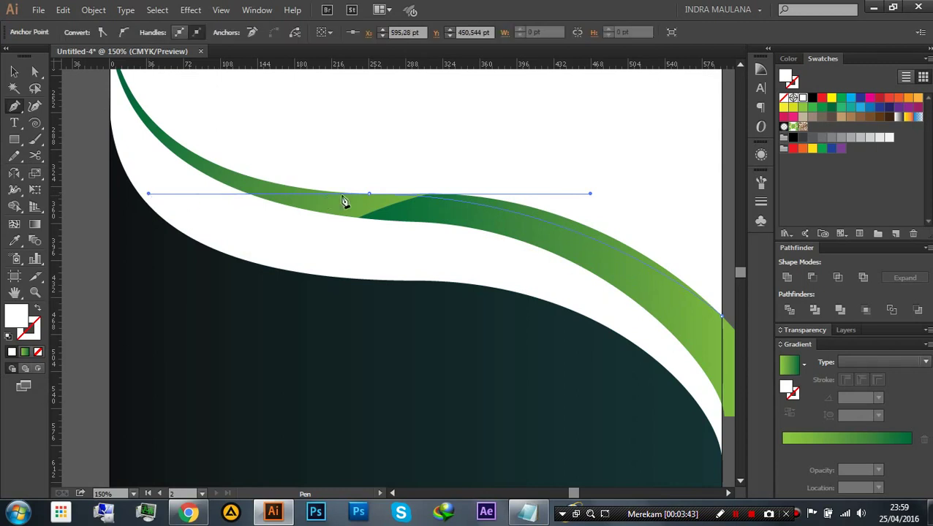
left_click(369, 194)
left_click_drag(589, 243, 444, 192)
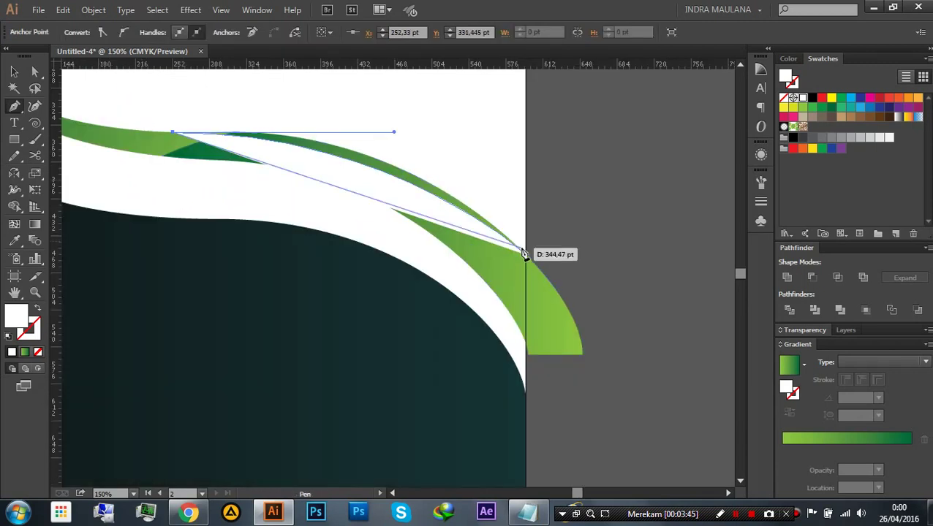
scroll(525, 248, "down", 1)
left_click_drag(525, 253, 632, 364)
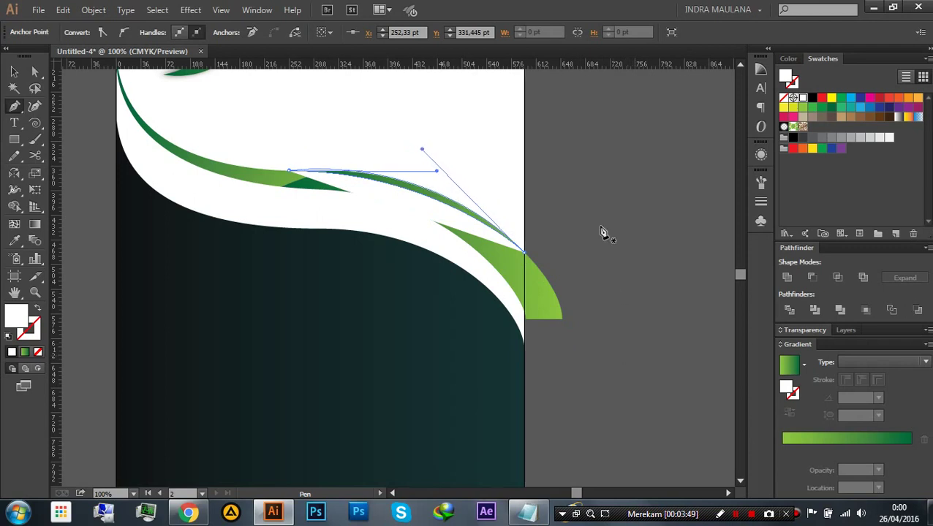
left_click_drag(604, 233, 594, 293)
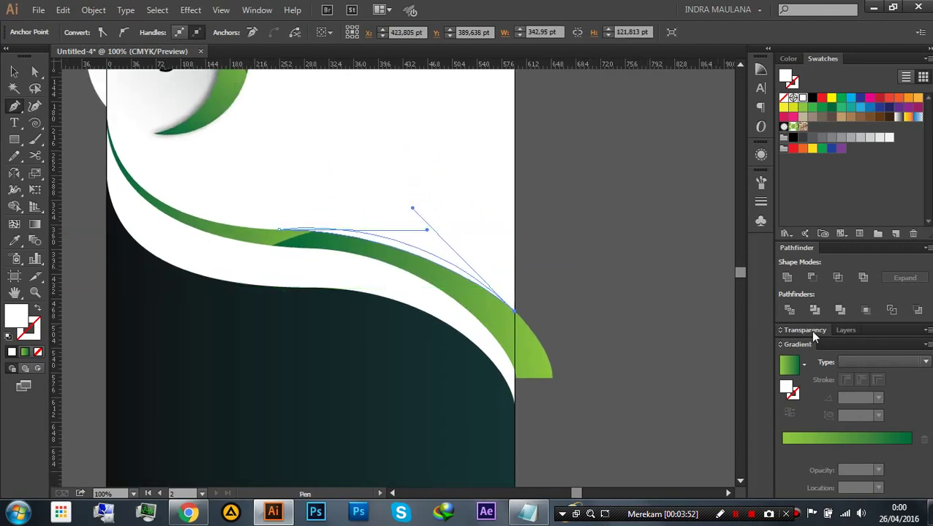
Lower the sliver's opacity to 31% in the Transparency panel
left_click(805, 330)
left_click(914, 392)
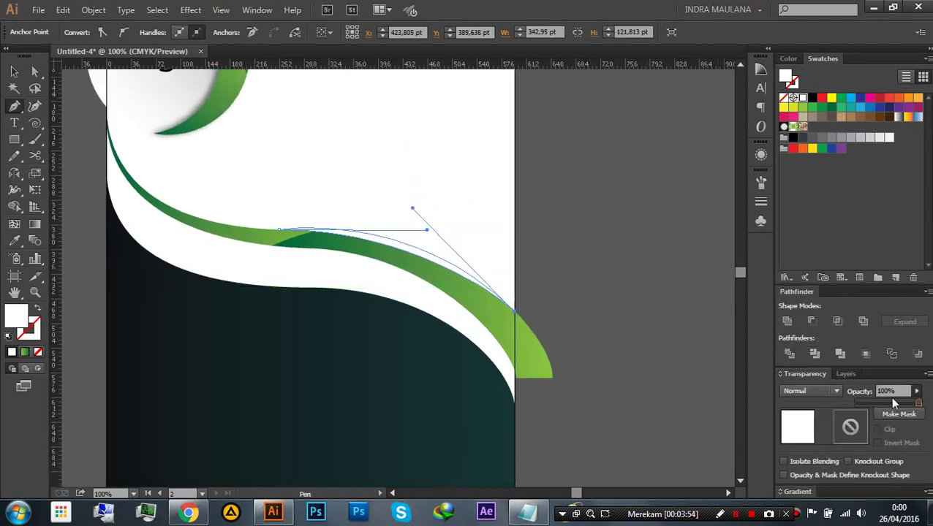
left_click(664, 253, "ctrl")
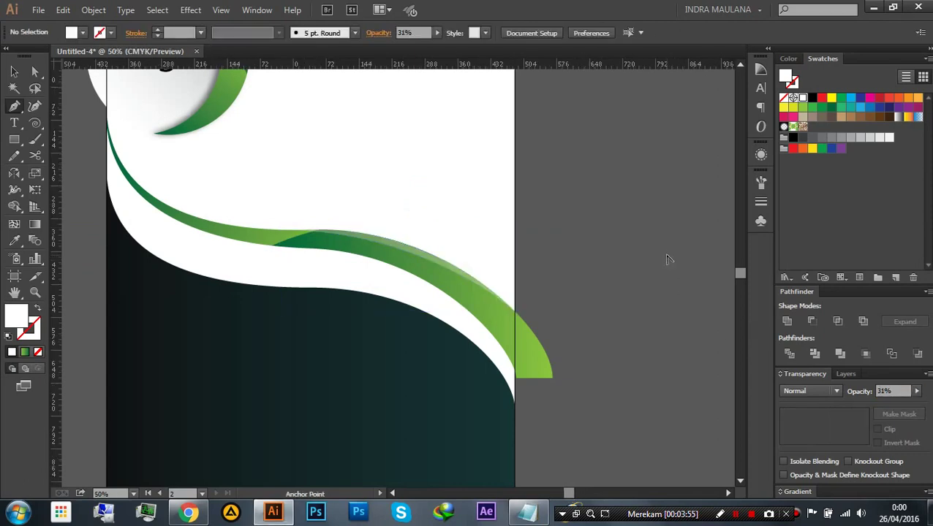
scroll(662, 253, "down", 2)
scroll(633, 258, "right", 1)
scroll(632, 319, "up", 2)
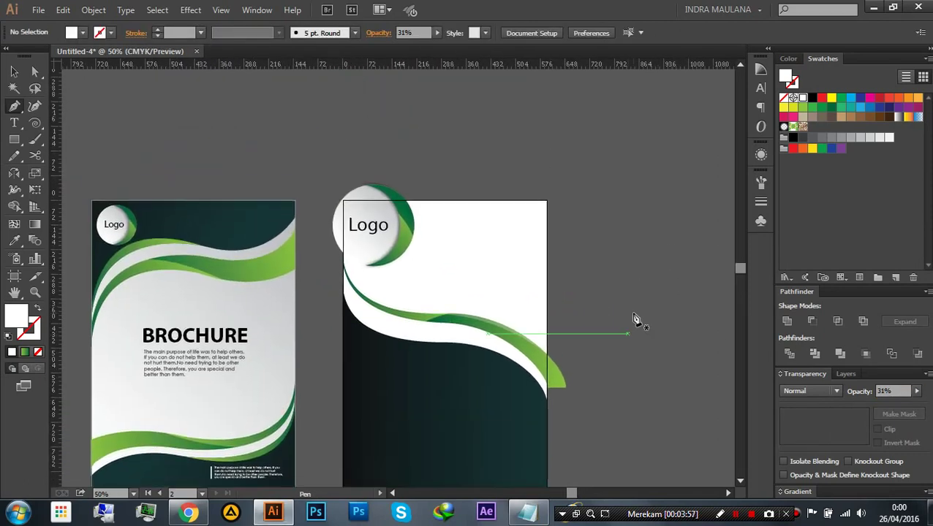
scroll(633, 325, "up", 1)
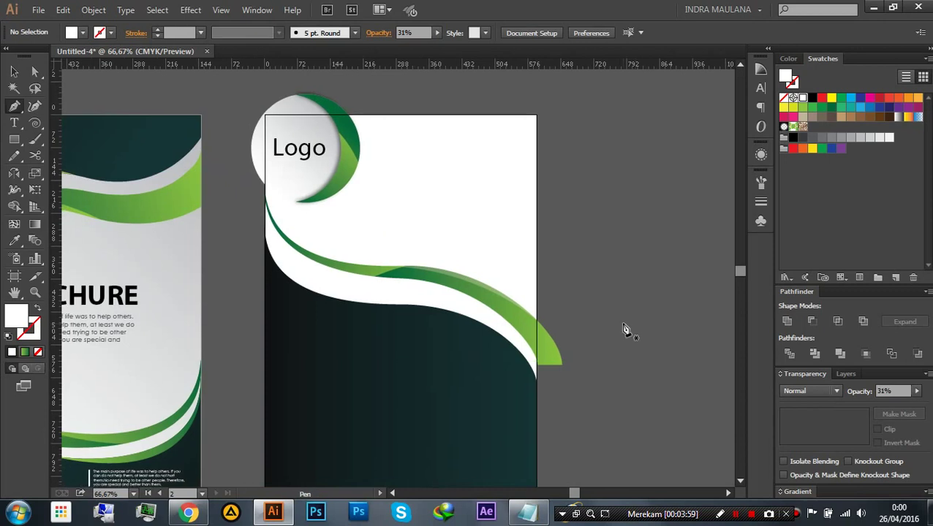
scroll(624, 326, "up", 1)
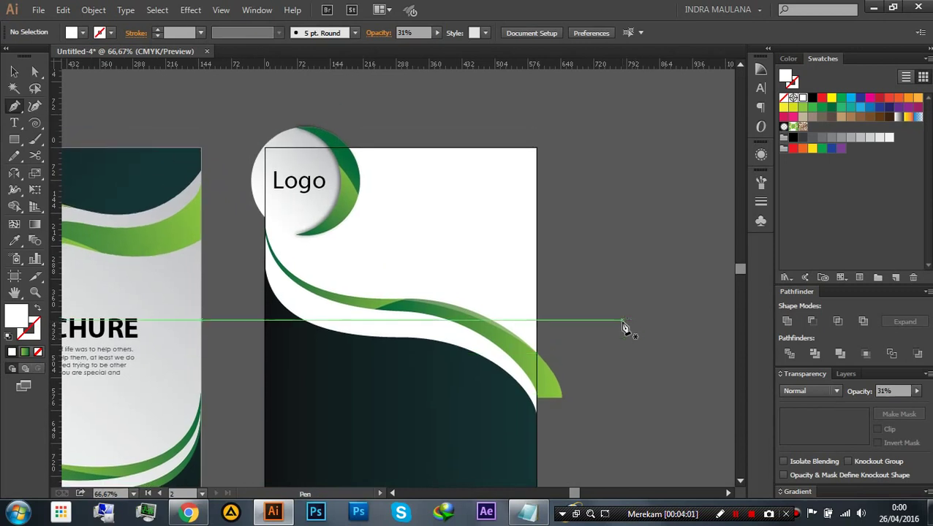
Marquee-select all the green swoosh pieces and group them
key("v")
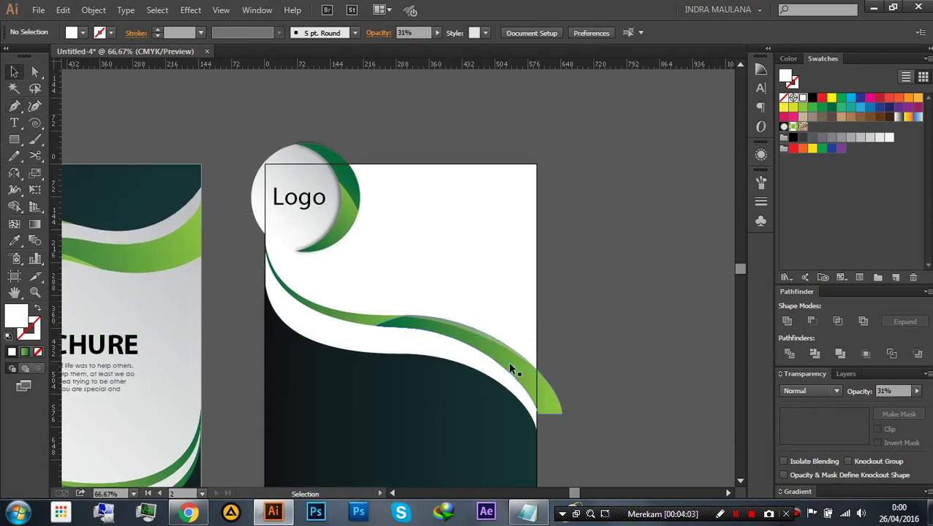
left_click(509, 367)
left_click_drag(632, 380, 296, 278)
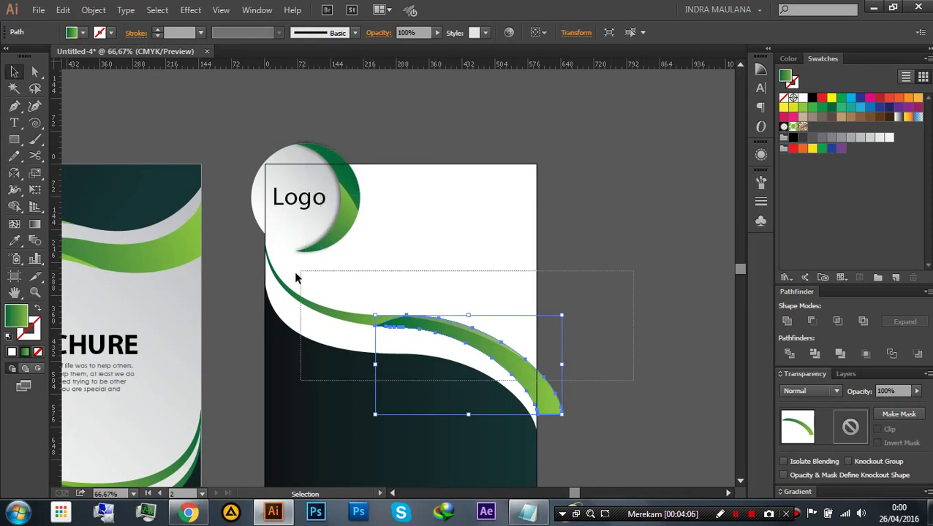
right_click(454, 335)
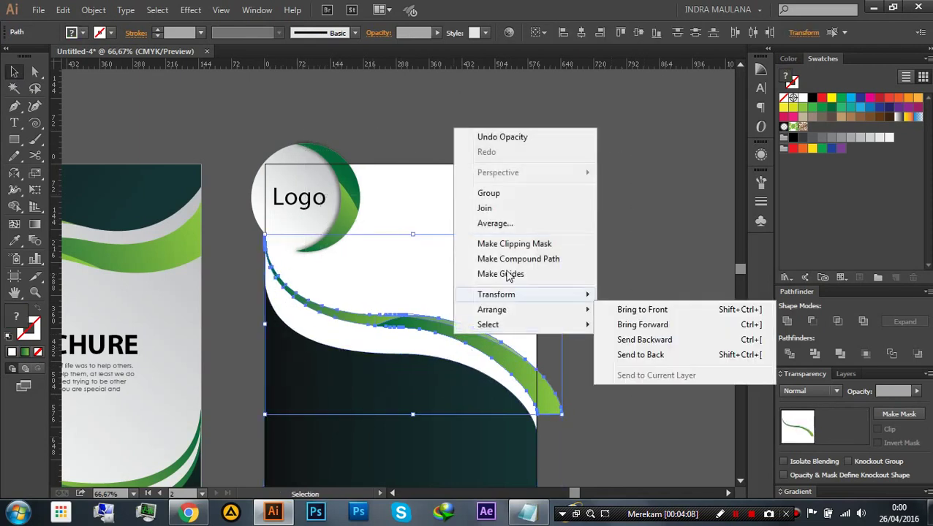
left_click(494, 194)
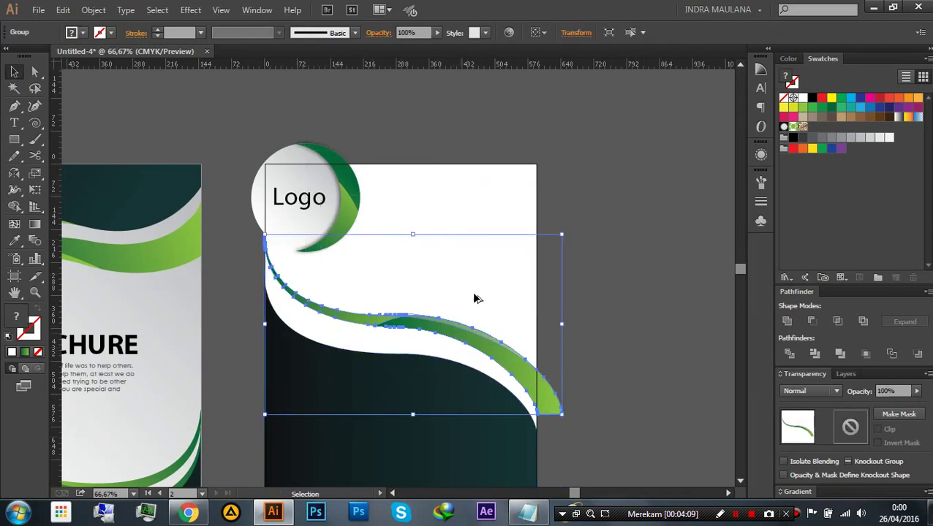
Duplicate the swoosh group diagonally up-left and select the copy
left_click_drag(475, 299, 486, 326)
left_click(629, 249)
left_click_drag(571, 345, 512, 337)
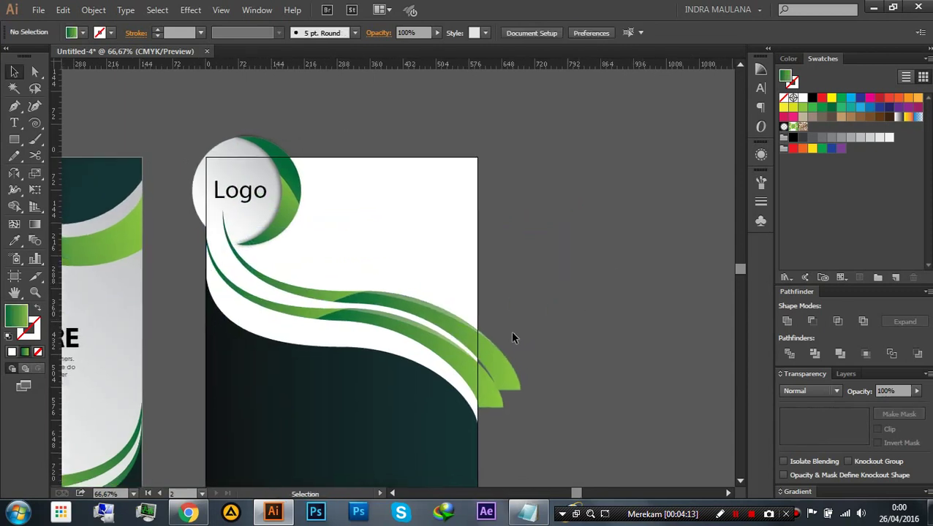
scroll(512, 337, "up", 1)
left_click(425, 313)
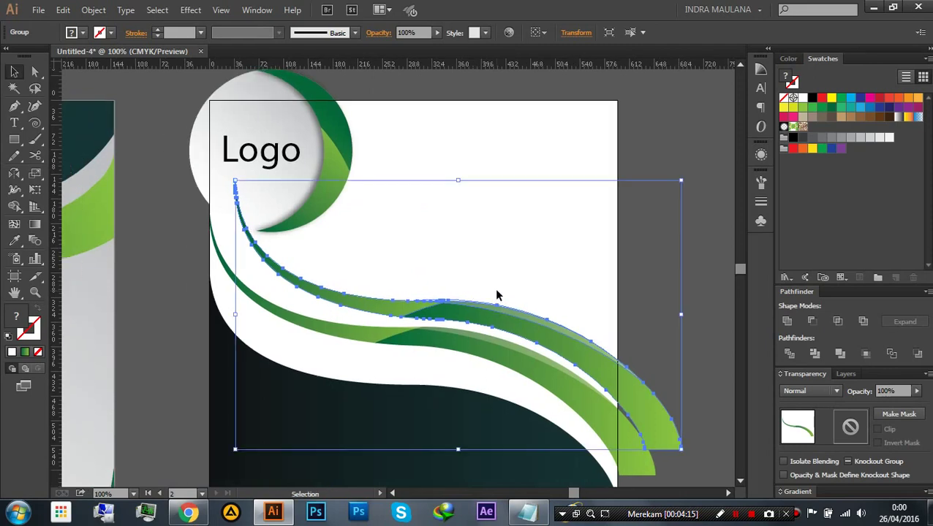
key("ctrl")
left_click_drag(497, 296, 431, 287)
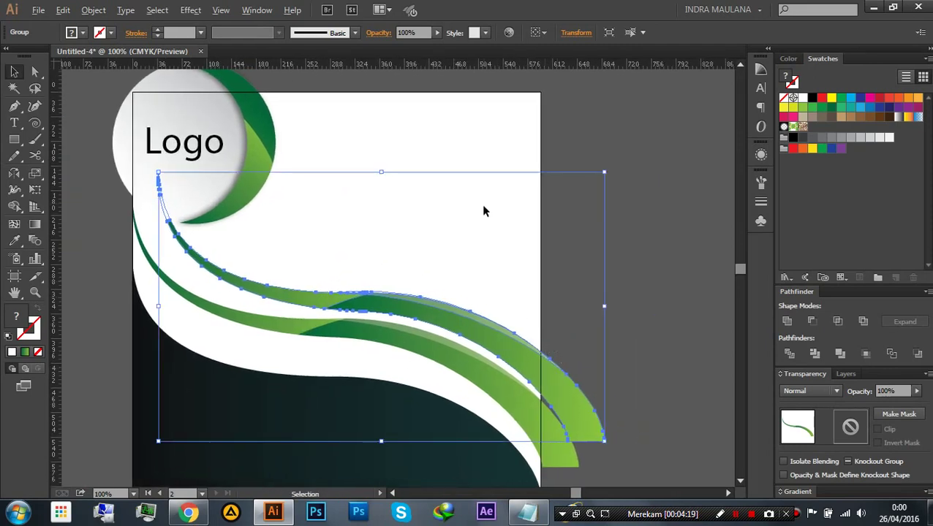
scroll(481, 204, "down", 1)
Reflect the copied swoosh, settling on the horizontal axis in the Reflect dialog
left_click(14, 173, "alt")
double_click(14, 173)
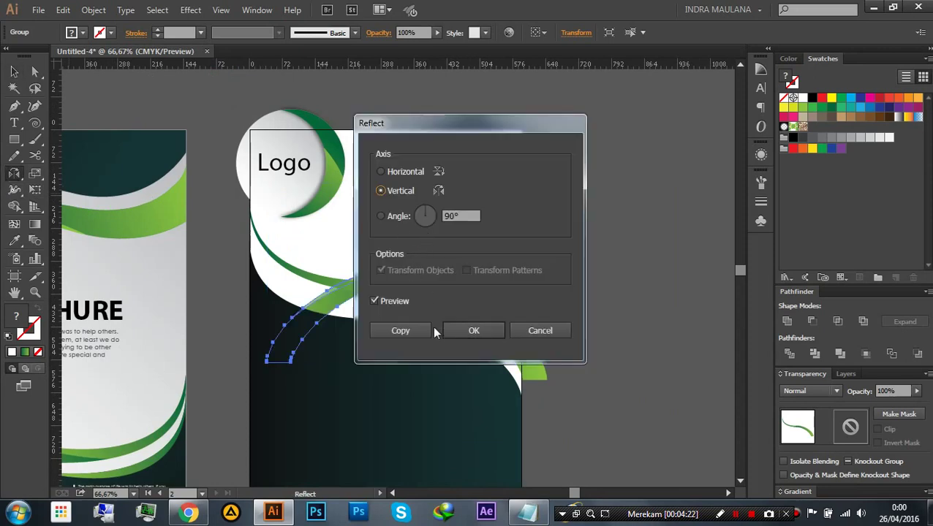
left_click(453, 332)
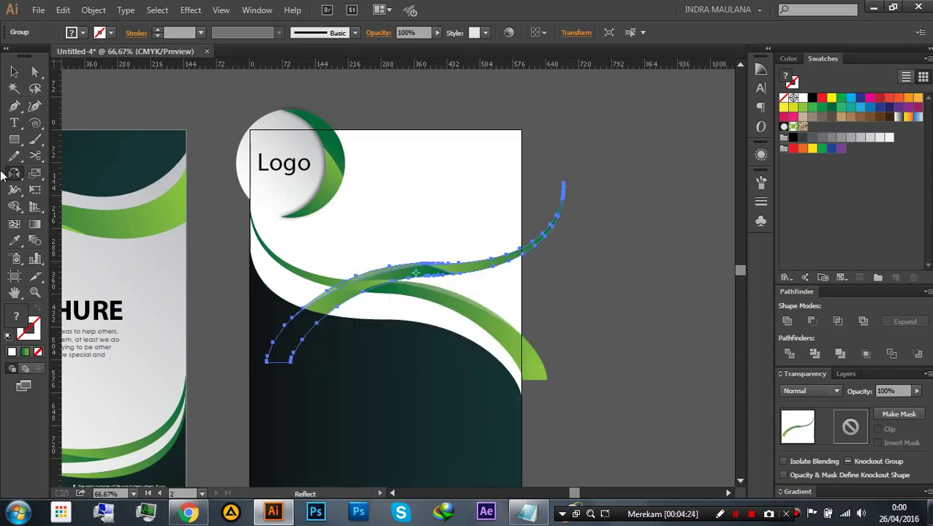
double_click(13, 175)
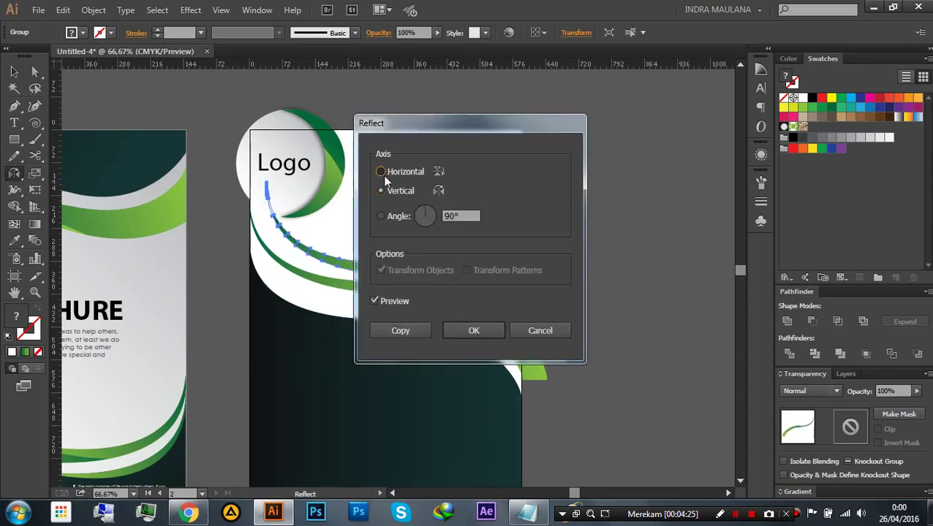
left_click(380, 172)
left_click(474, 331)
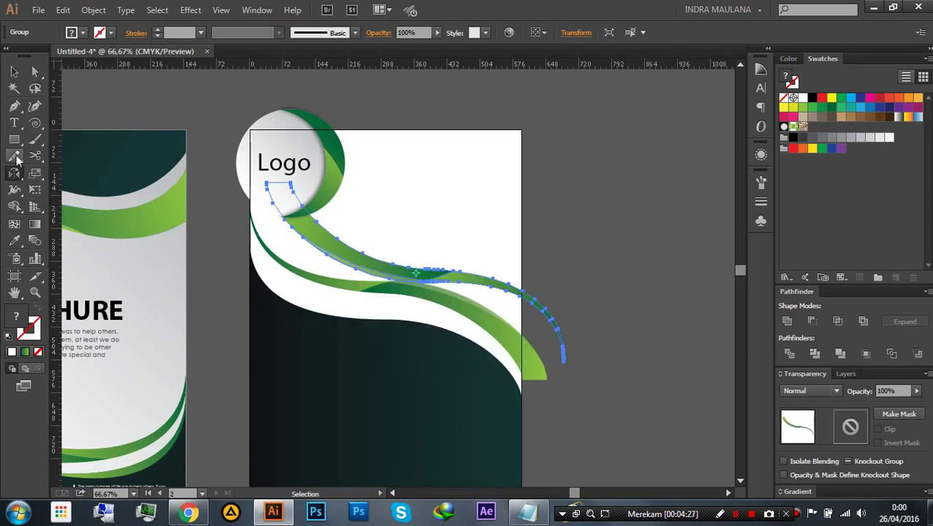
Flip the mirrored swoosh group vertically via the Transform options
left_click(14, 71)
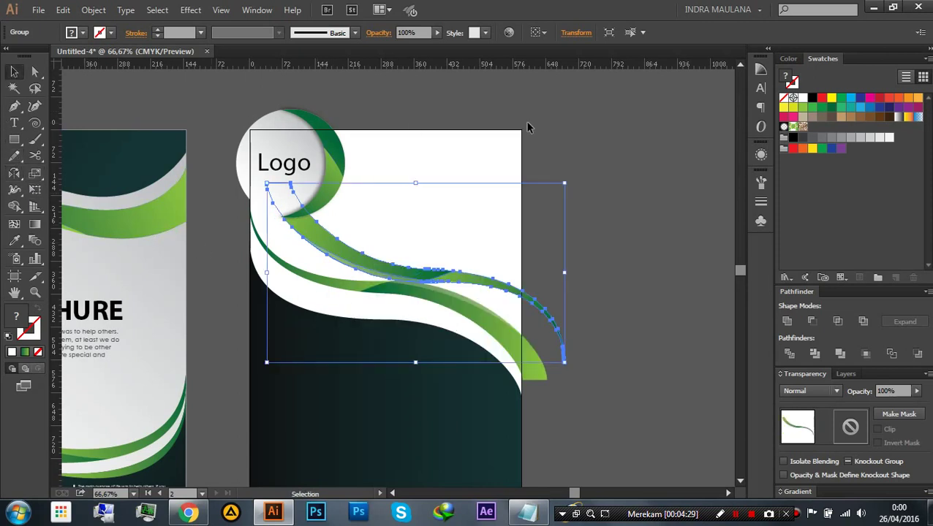
left_click(601, 130)
scroll(613, 267, "up", 1)
left_click(482, 310)
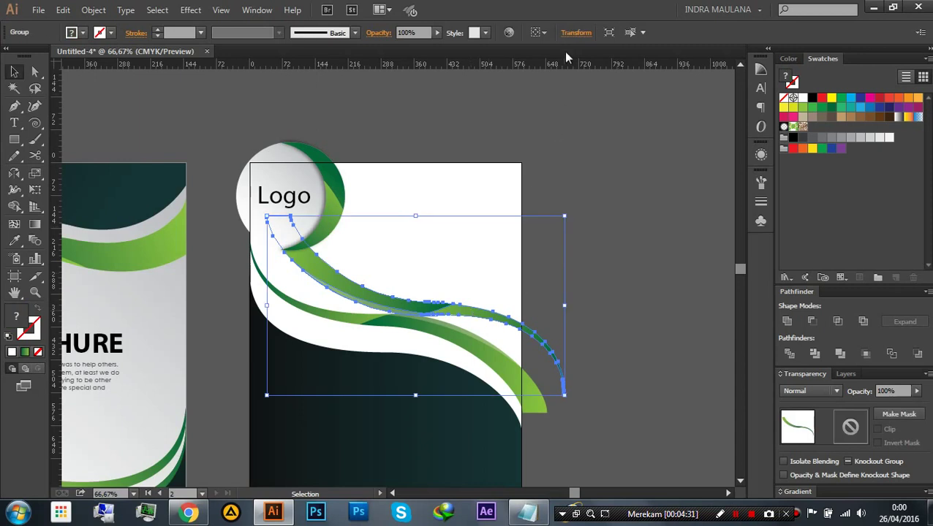
left_click(573, 33)
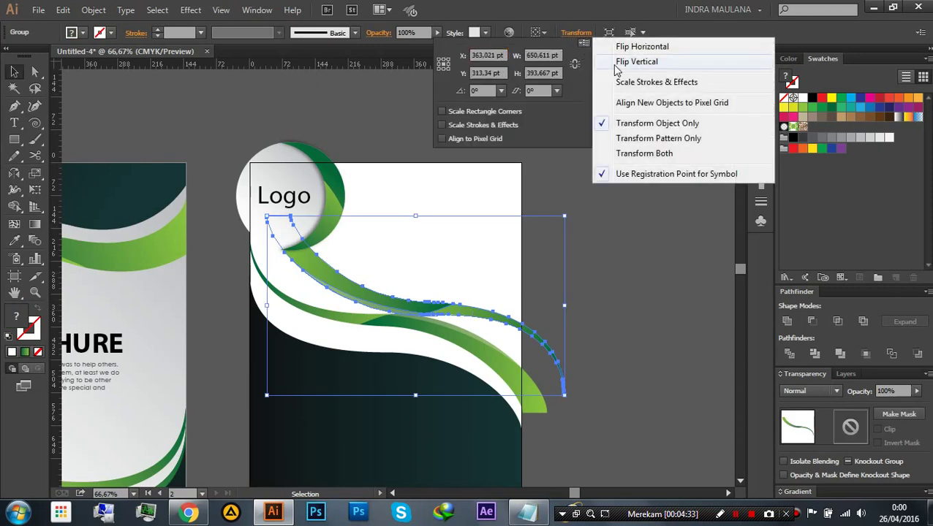
left_click(615, 65)
left_click(674, 196)
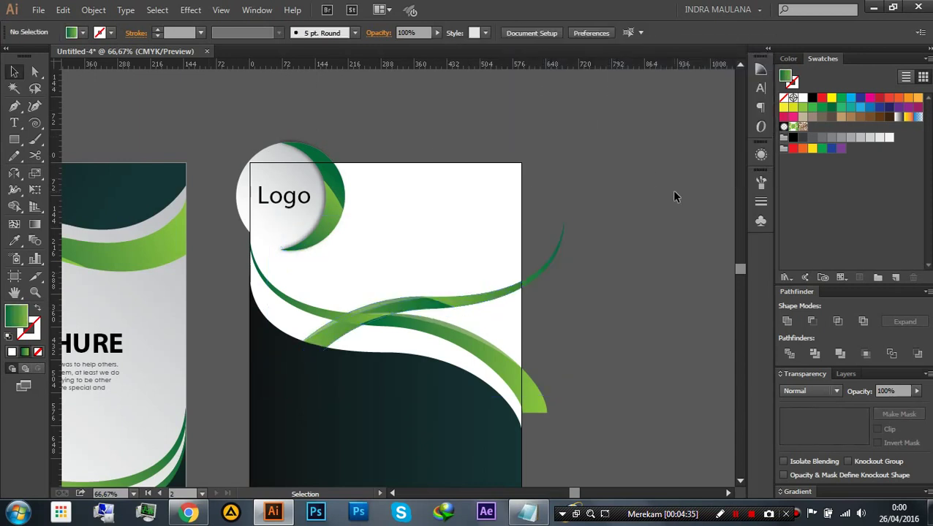
Move the mirrored swoosh above the artboard top and rotate it clockwise
mouse_move(483, 299)
left_mouse_down()
mouse_move(521, 168)
mouse_move(549, 162)
left_mouse_up()
left_click(608, 215)
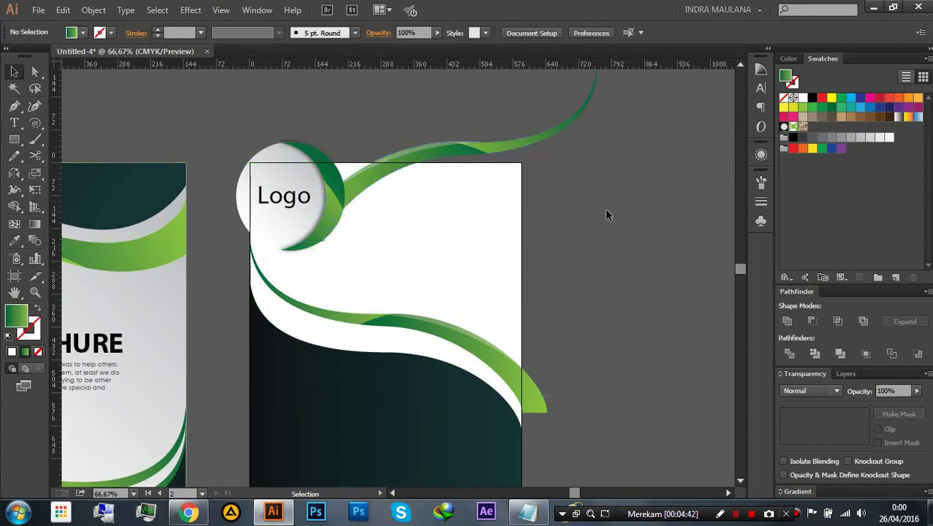
scroll(609, 261, "up", 3)
left_click(555, 192)
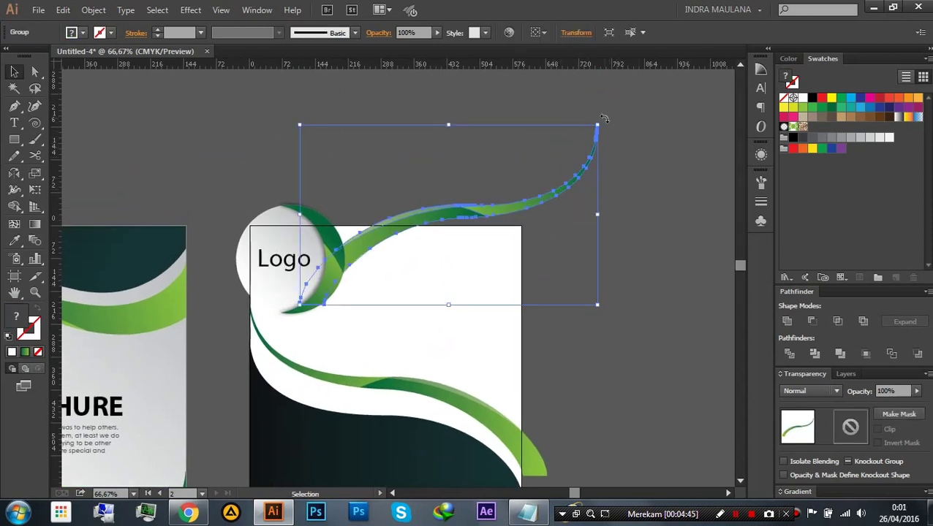
left_click_drag(609, 117, 534, 221)
left_click_drag(431, 197, 454, 261)
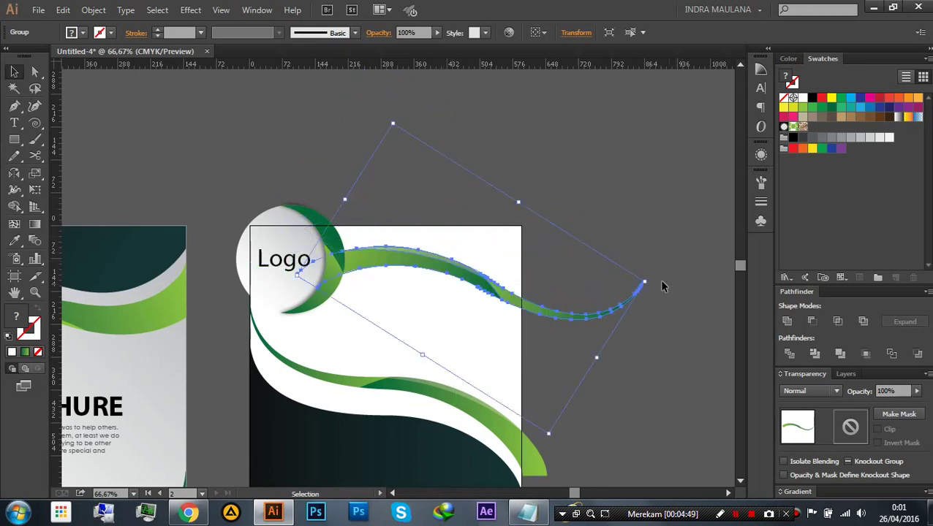
left_click_drag(650, 279, 643, 310)
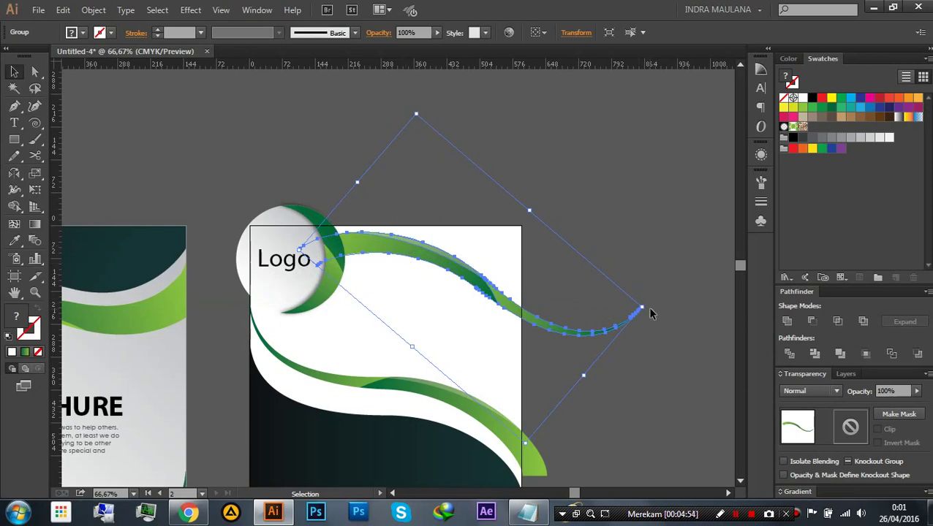
left_click_drag(647, 305, 654, 341)
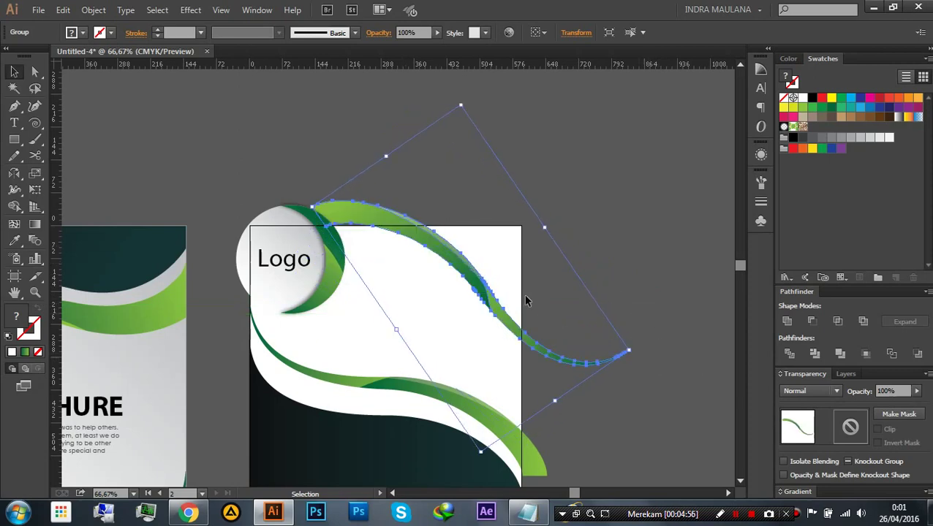
mouse_move(462, 265)
left_mouse_down()
mouse_move(472, 272)
mouse_move(463, 307)
left_mouse_up()
left_click(614, 245)
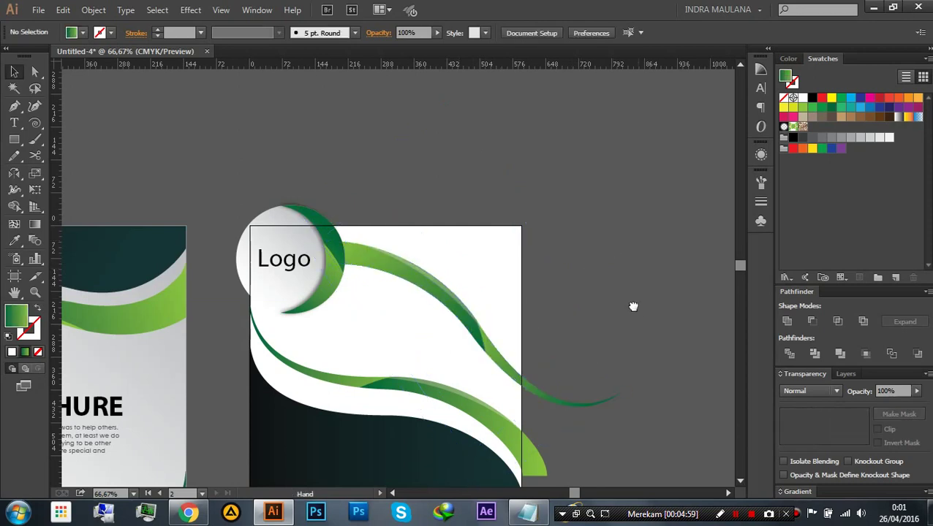
Nudge the top swoosh up beside the logo so it emerges from behind it
left_click_drag(633, 312, 587, 278)
scroll(596, 318, "down", 2)
scroll(594, 316, "left", 3)
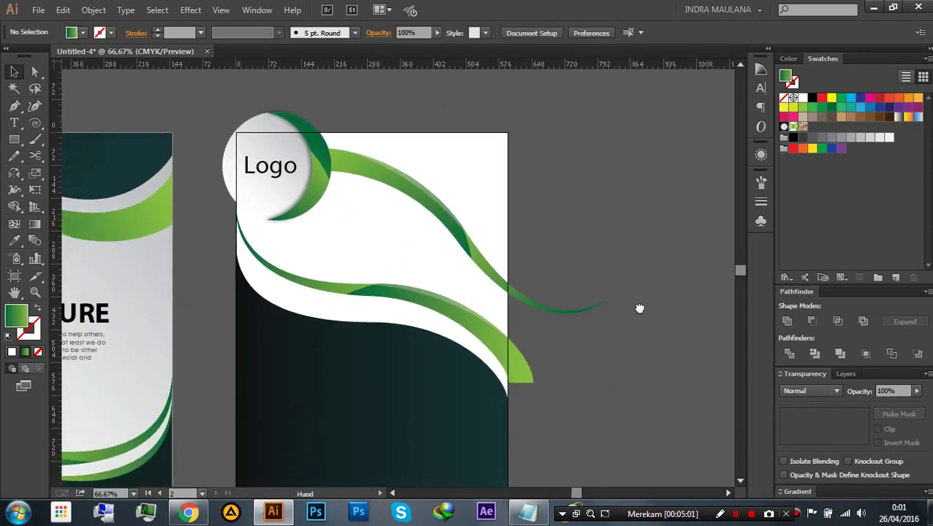
left_click(452, 210)
left_click_drag(448, 202, 482, 175)
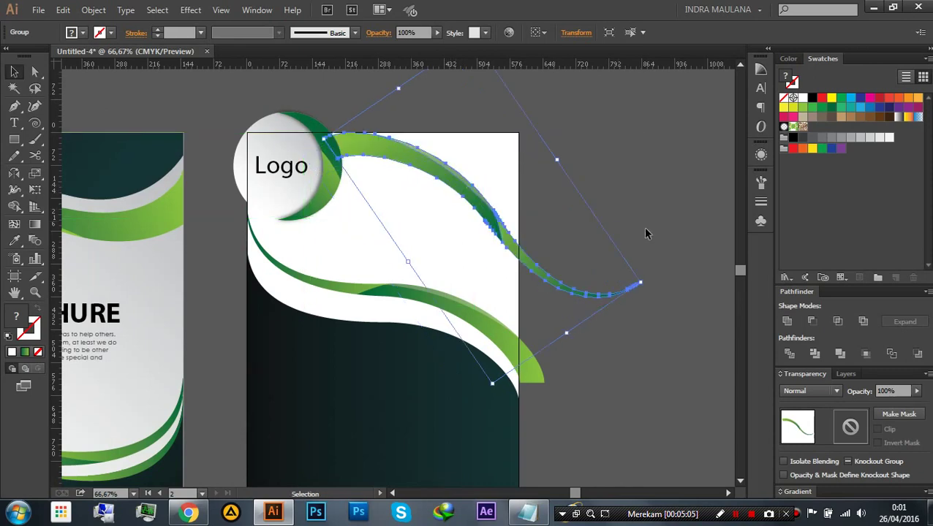
left_click(653, 289)
left_click(633, 292)
left_click_drag(387, 152, 386, 171)
left_click(643, 219)
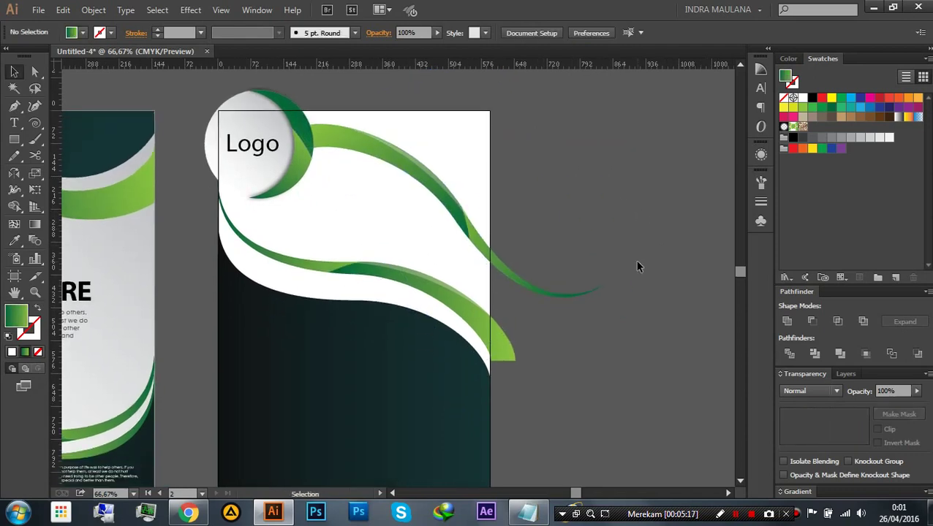
scroll(421, 214, "up", 2)
Apply a Drop Shadow to the logo circle with a 10 pt X offset
scroll(252, 146, "up", 1)
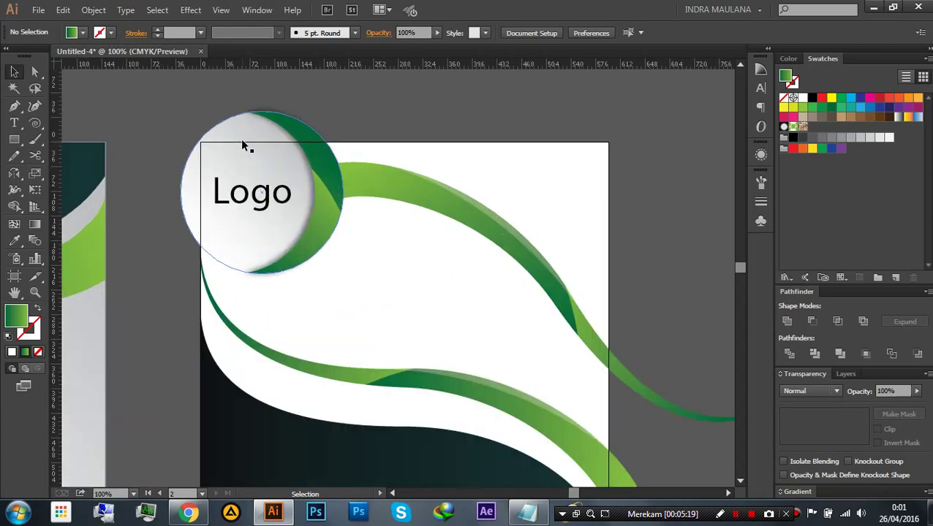
left_click_drag(242, 144, 391, 130)
key("ctrl+z")
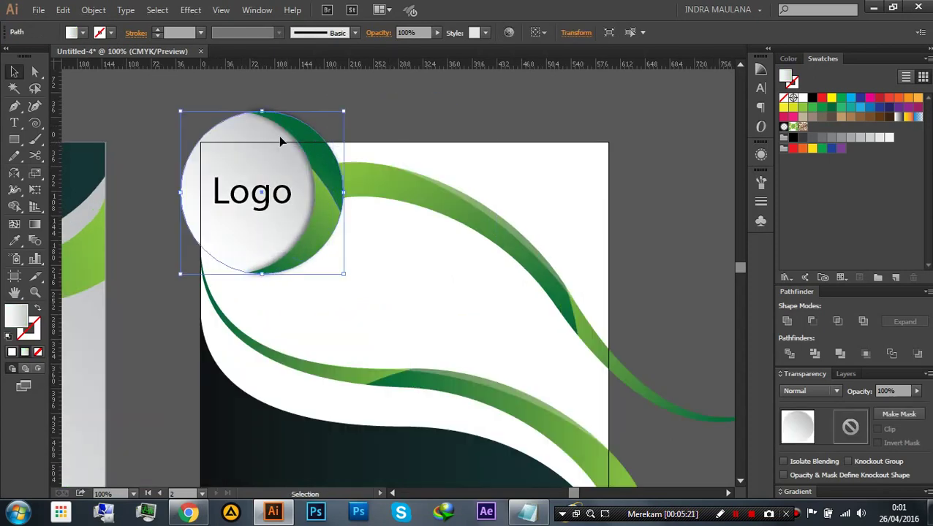
left_click(190, 10)
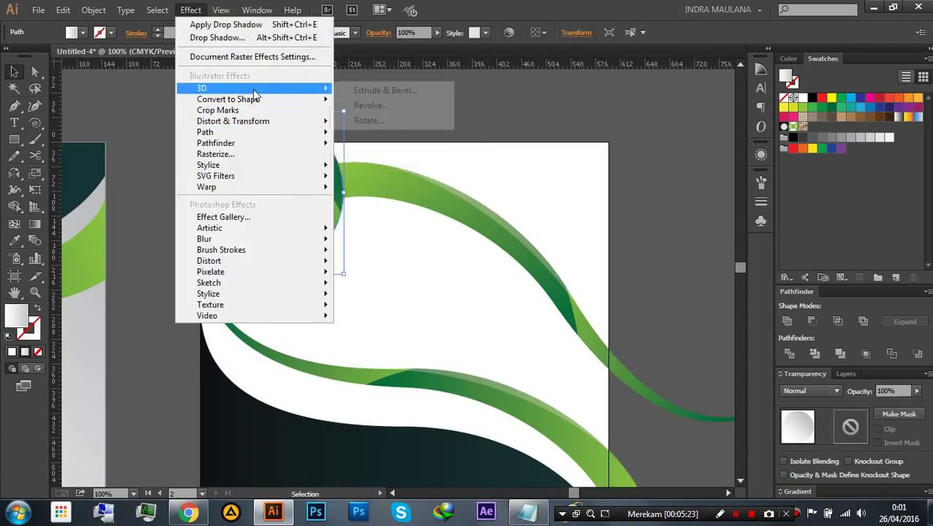
mouse_move(208, 165)
left_click(374, 167)
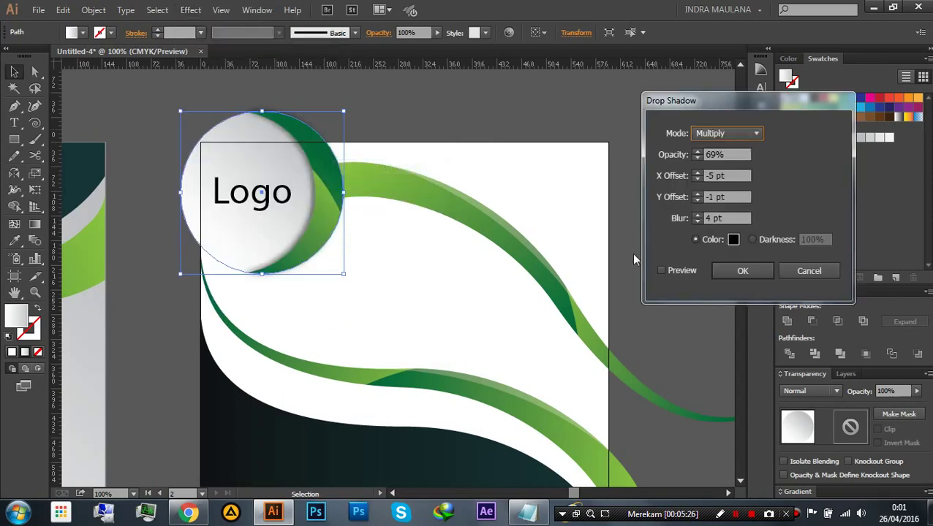
left_click(661, 271)
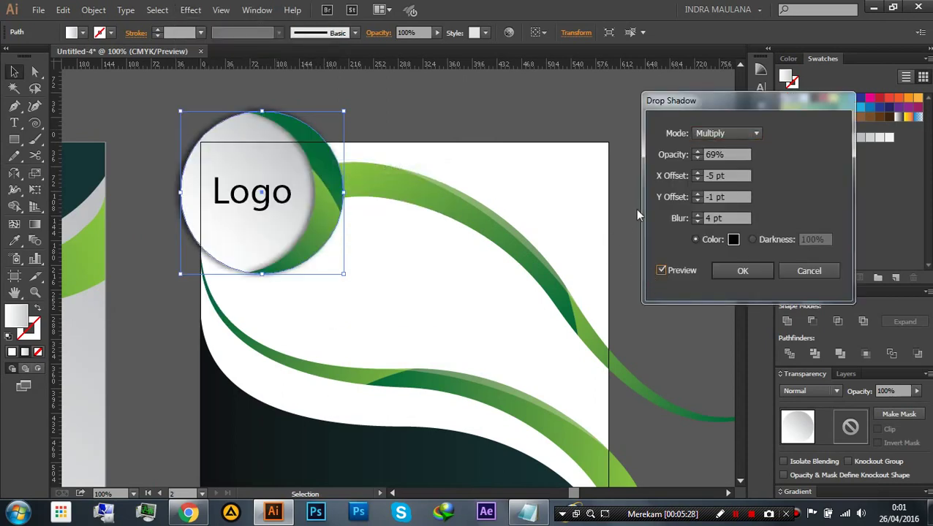
left_click(697, 179)
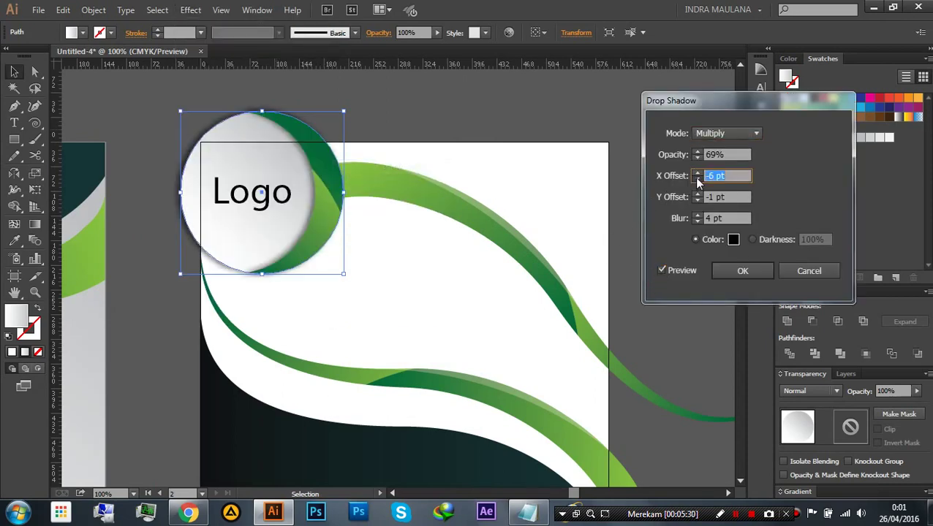
left_click(696, 178)
left_click(698, 177)
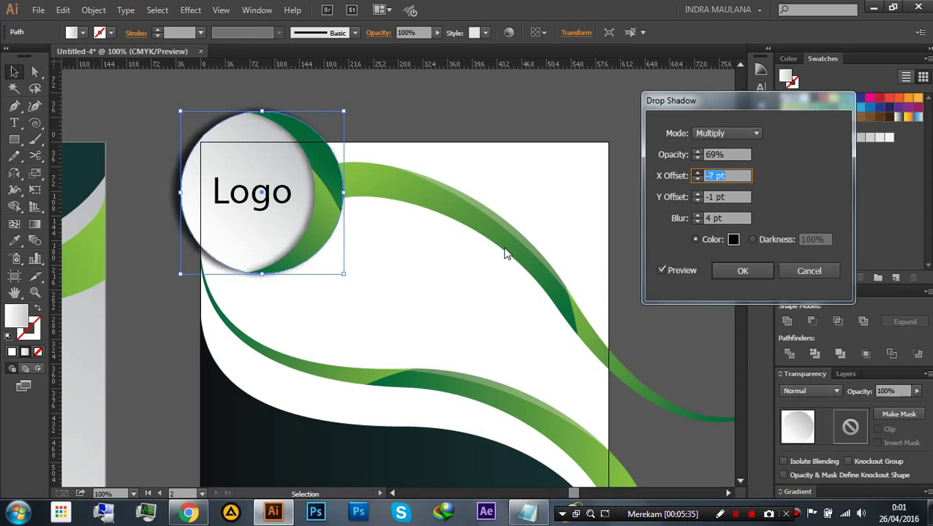
key("Up")
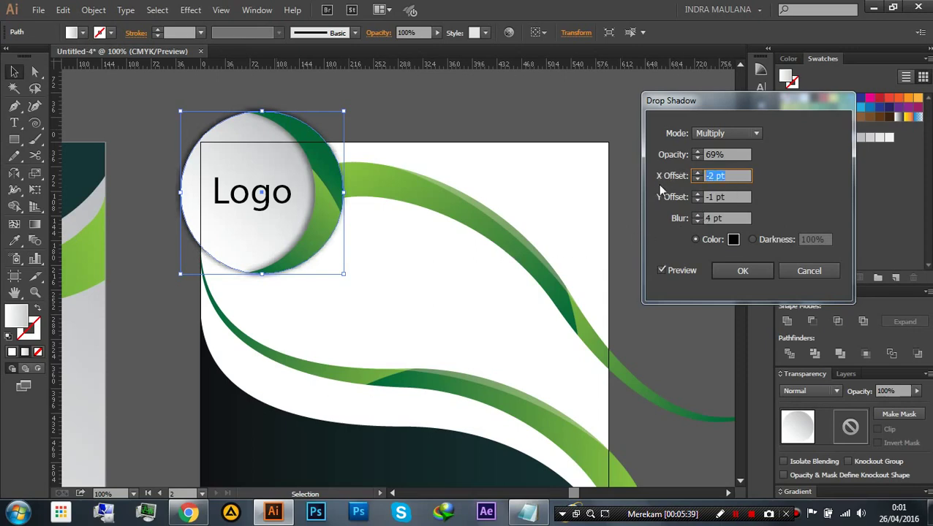
type("10")
key("Tab")
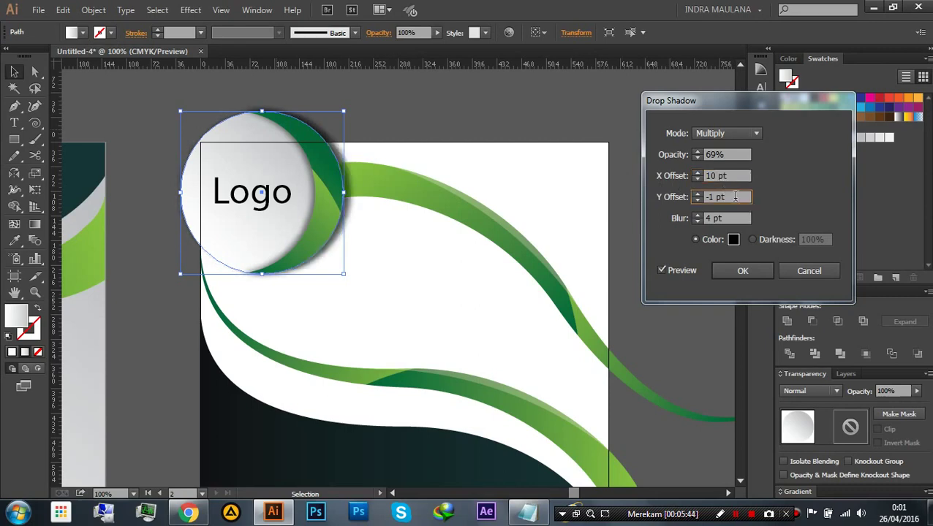
Set the shadow's Y offset to 5 pt and opacity to 30%, then accept
left_click_drag(735, 196, 677, 195)
type("5")
key("Tab")
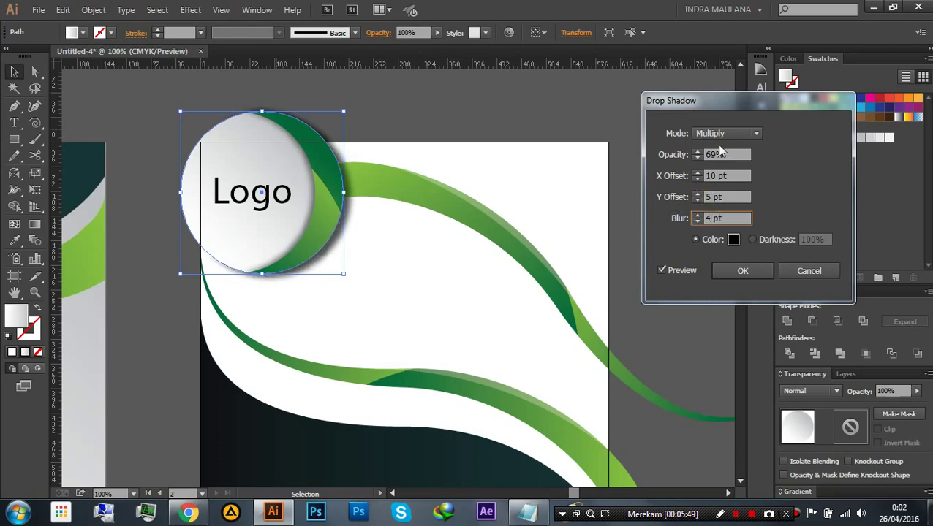
key("Tab")
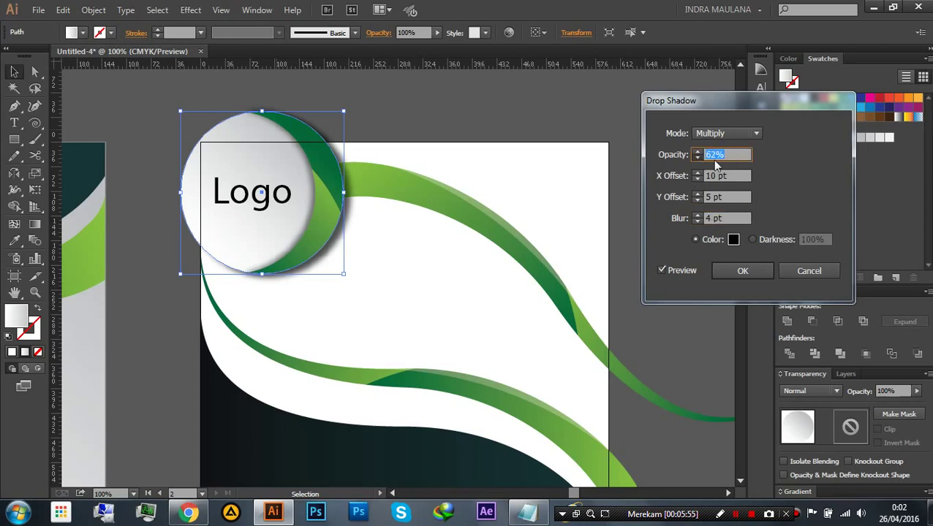
left_click(696, 157)
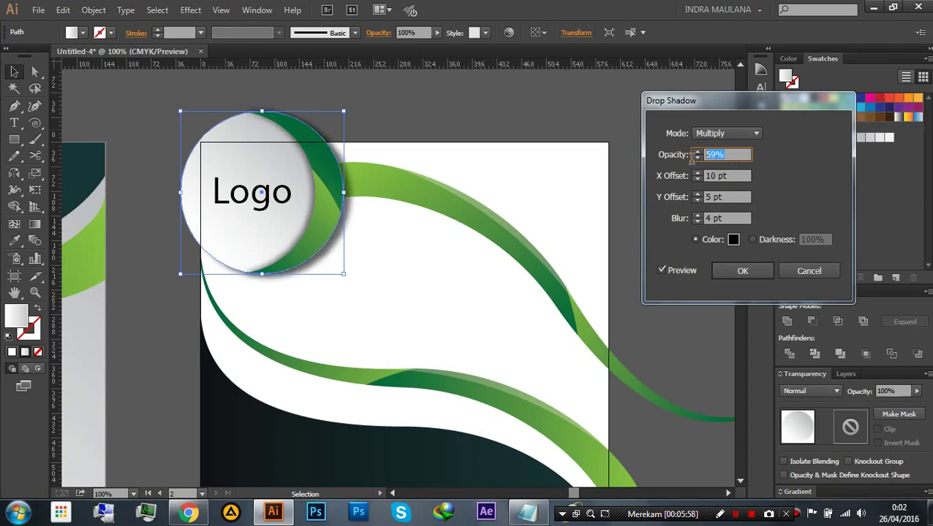
type("30")
left_click(736, 176)
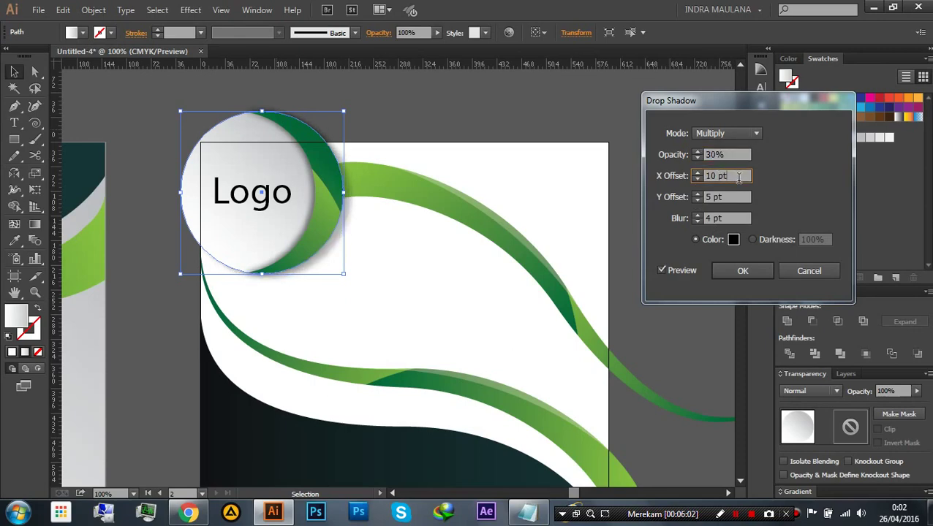
left_click(743, 271)
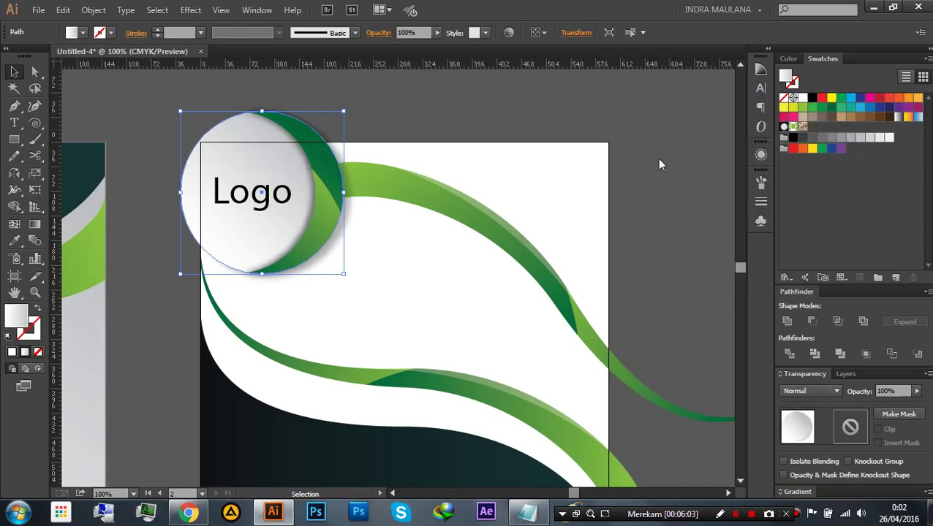
Draw a rectangle covering the whole second brochure page
left_click(679, 113)
scroll(673, 178, "up", 1, "alt")
scroll(656, 228, "up", 1, "alt")
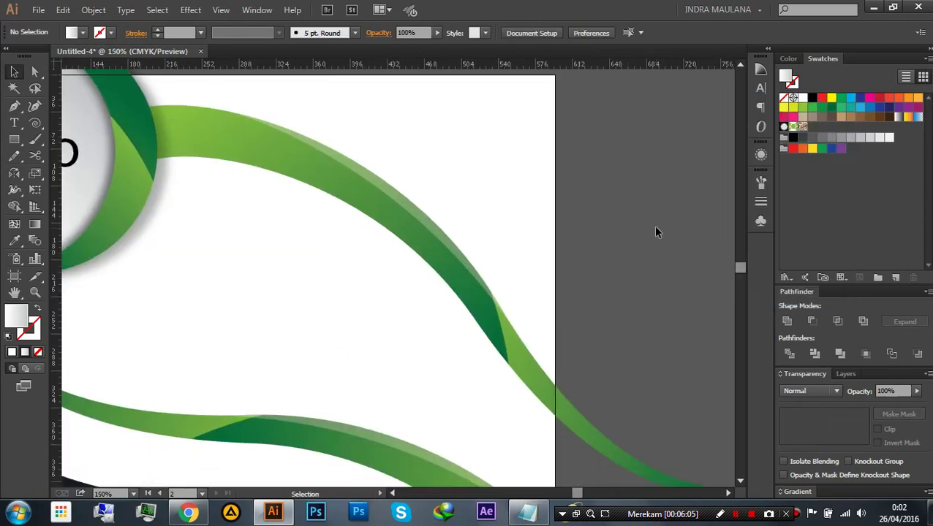
scroll(655, 233, "down", 5, "alt")
left_click_drag(666, 266, 608, 252)
scroll(637, 266, "up", 2, "alt")
left_click_drag(610, 360, 583, 366)
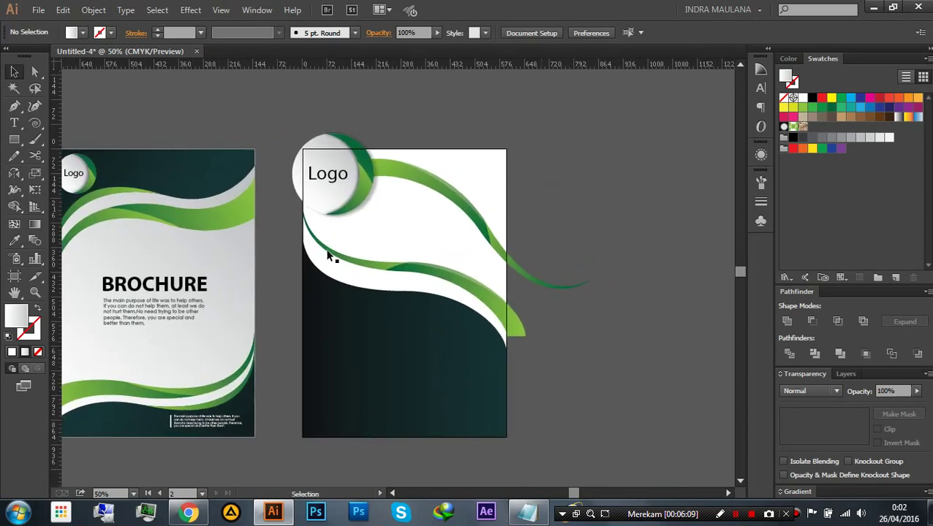
left_click(14, 139)
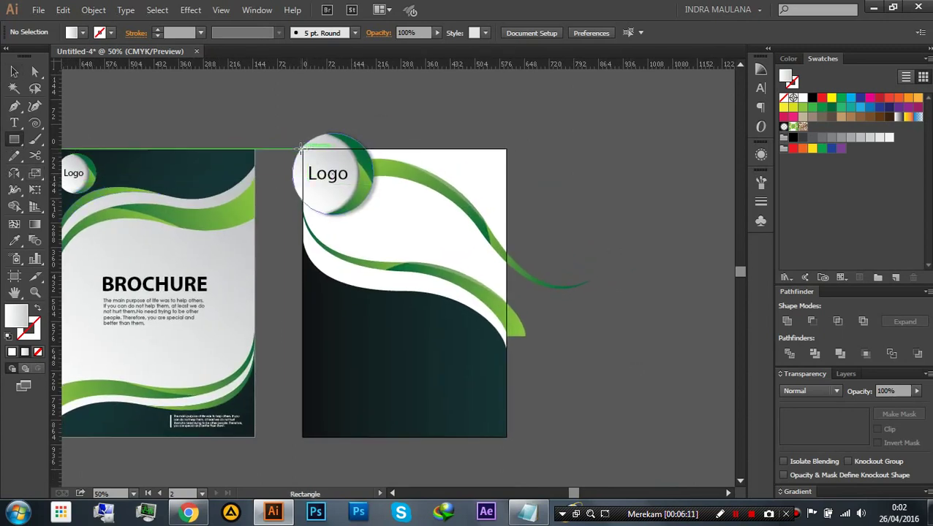
left_click_drag(301, 149, 506, 436)
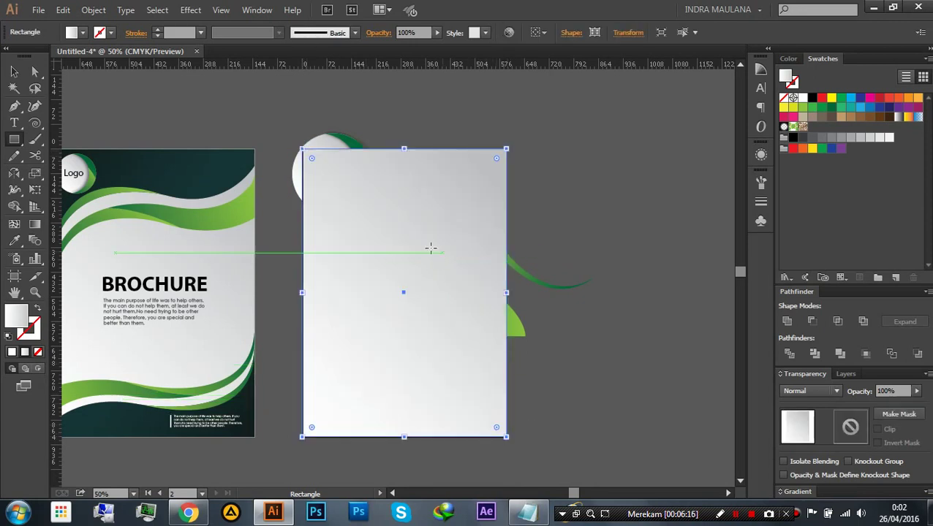
key("v")
Send the rectangle to the back, behind the green waves and logo
right_click(449, 248)
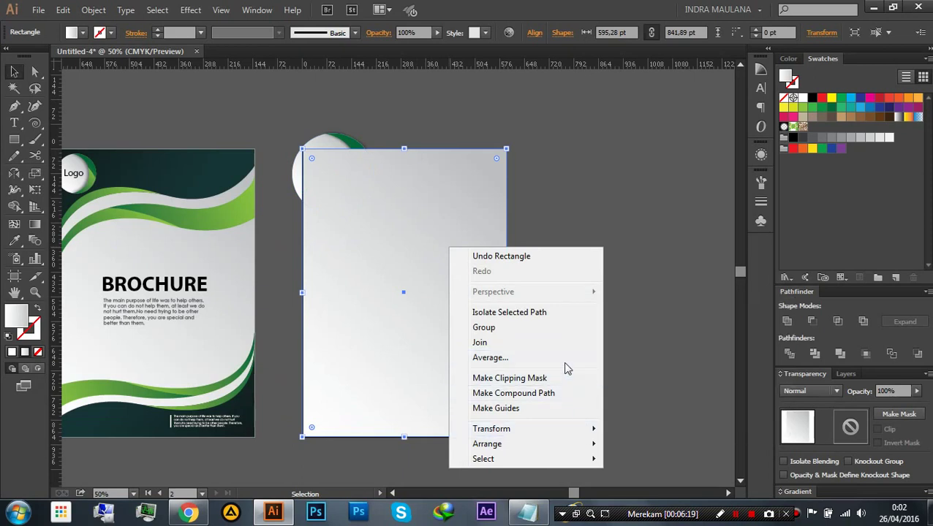
mouse_move(487, 444)
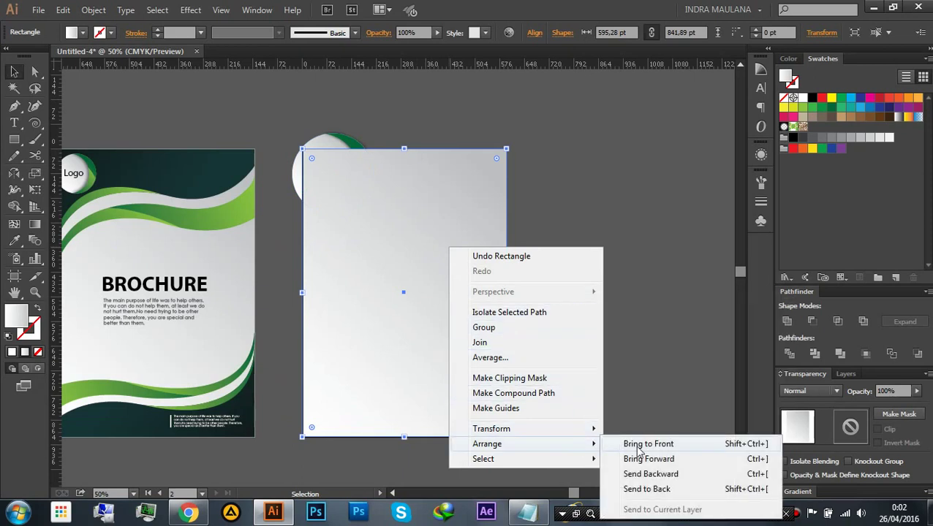
left_click(661, 488)
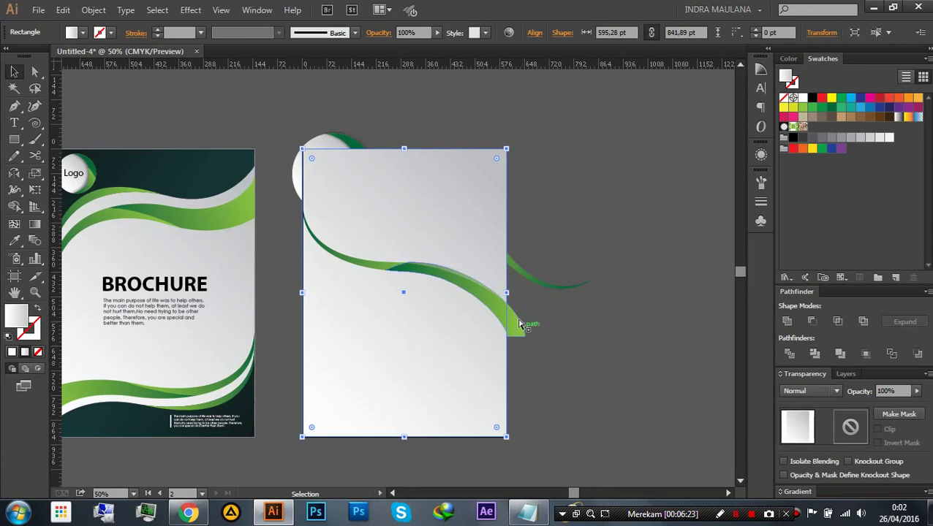
key("ctrl+z")
right_click(465, 272)
mouse_move(503, 467)
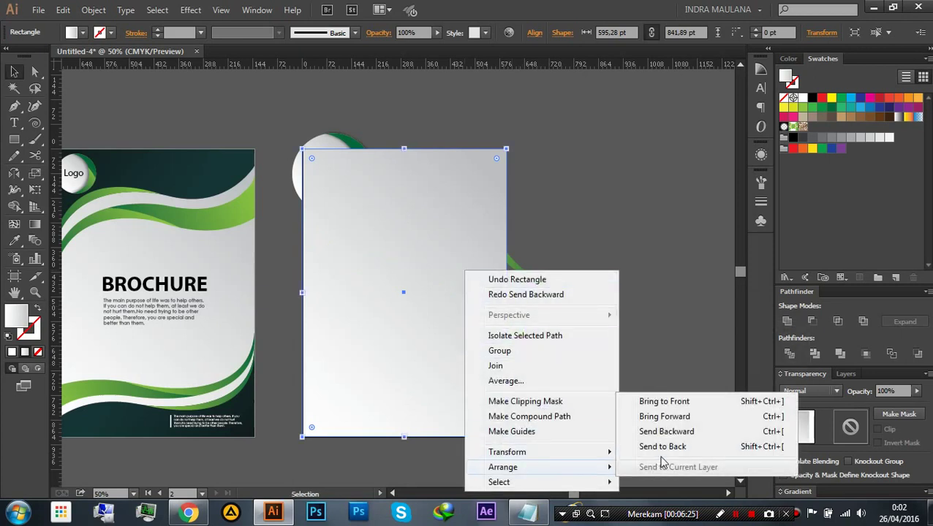
left_click(662, 446)
left_click(619, 304)
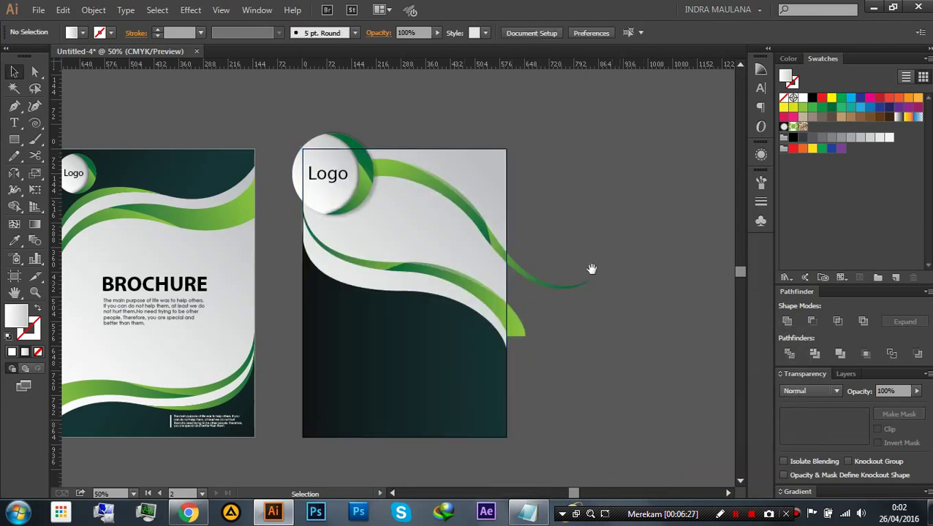
mouse_move(594, 266)
left_mouse_down()
mouse_move(622, 288)
mouse_move(616, 264)
left_mouse_up()
scroll(622, 286, "up", 1)
scroll(618, 252, "down", 1)
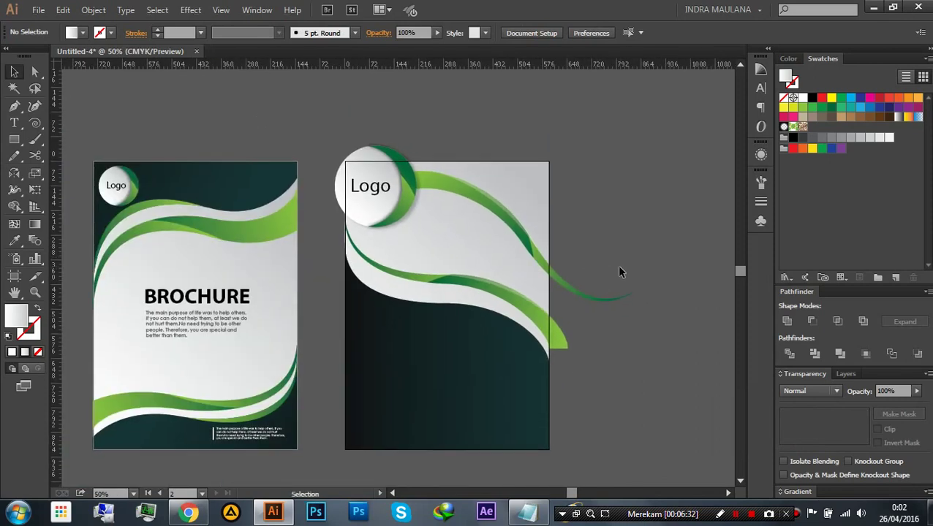
Alt-drag a copy of the BROCHURE title and paragraph onto page two, beside the logo circle
left_click(195, 299)
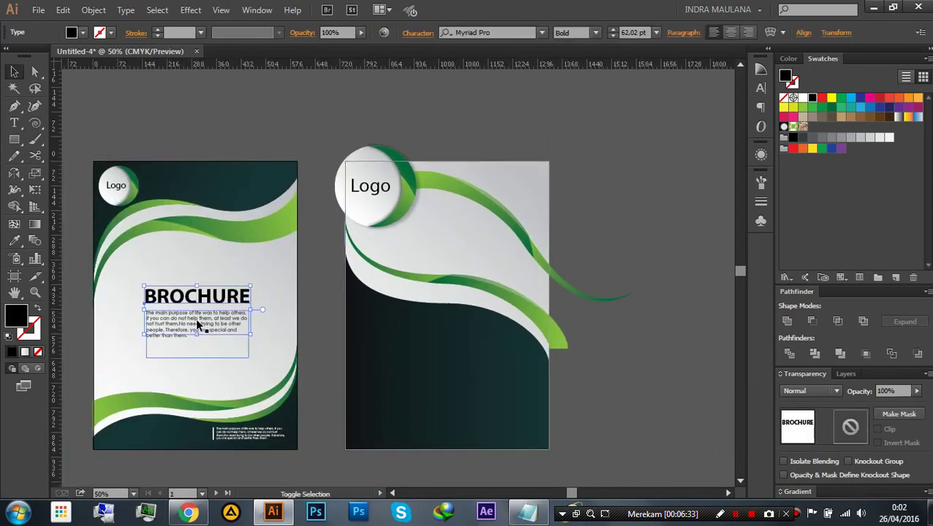
left_click_drag(197, 320, 509, 212)
scroll(582, 181, "up", 1)
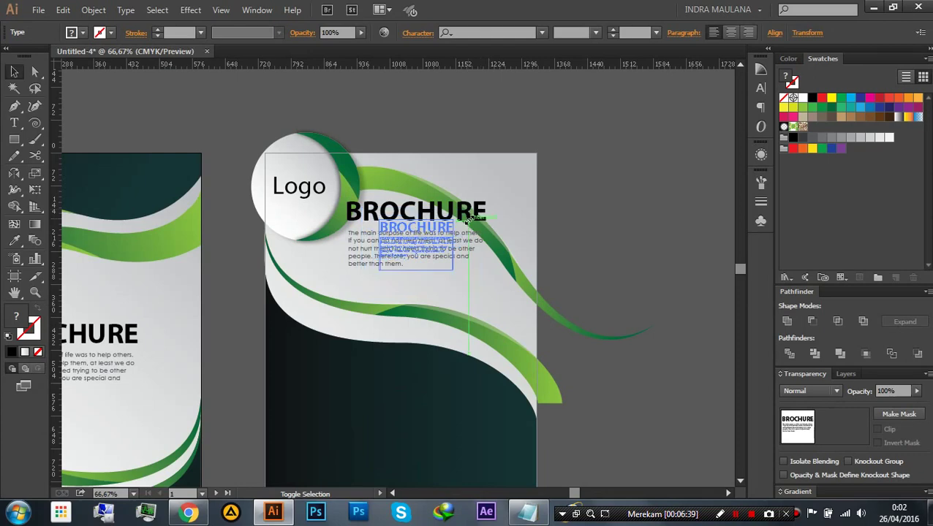
mouse_move(479, 212)
left_mouse_down()
mouse_move(412, 242)
mouse_move(473, 208)
left_mouse_up()
key("ctrl+1")
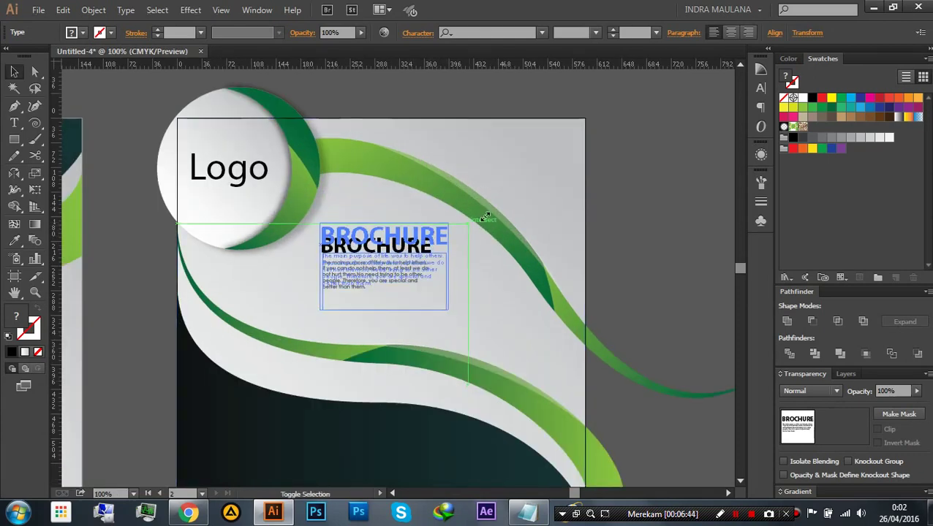
left_click_drag(419, 223, 406, 239)
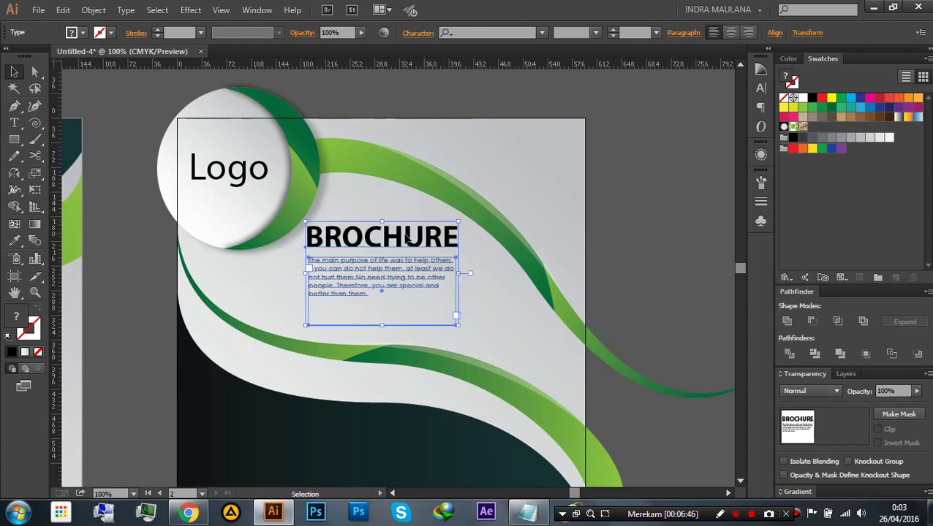
left_click(607, 204)
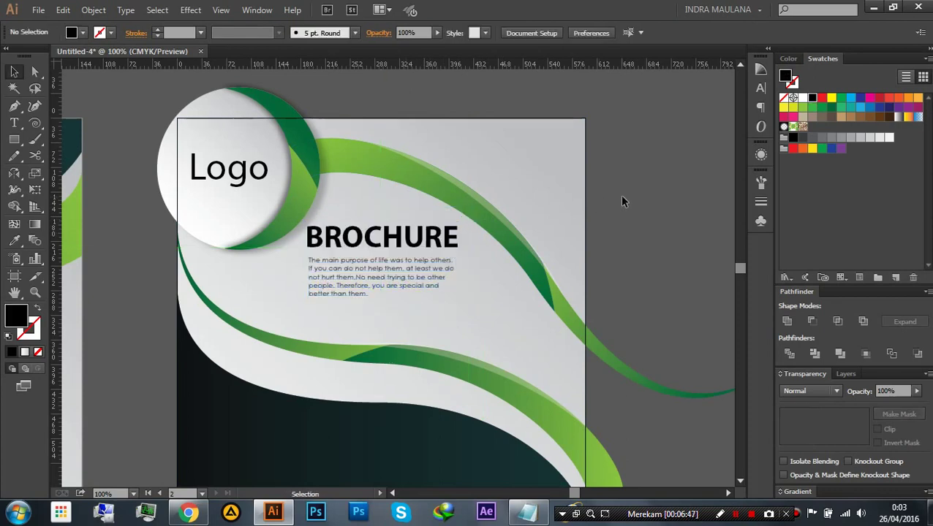
key("ctrl+minus")
left_click_drag(648, 221, 597, 214)
key("ctrl+plus")
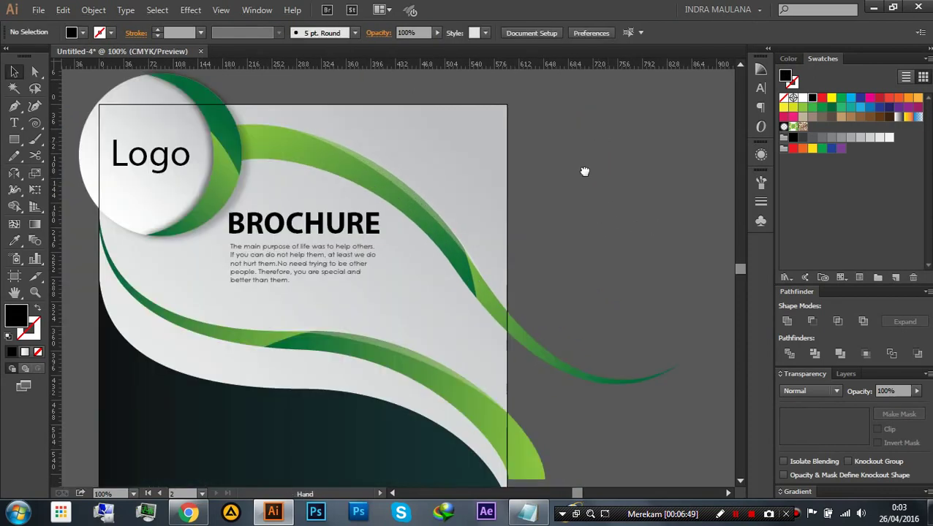
scroll(238, 152, "up", 2)
Pen-trace a shape from the wave's page edge up to the artboard's top-right corner
left_click(12, 107)
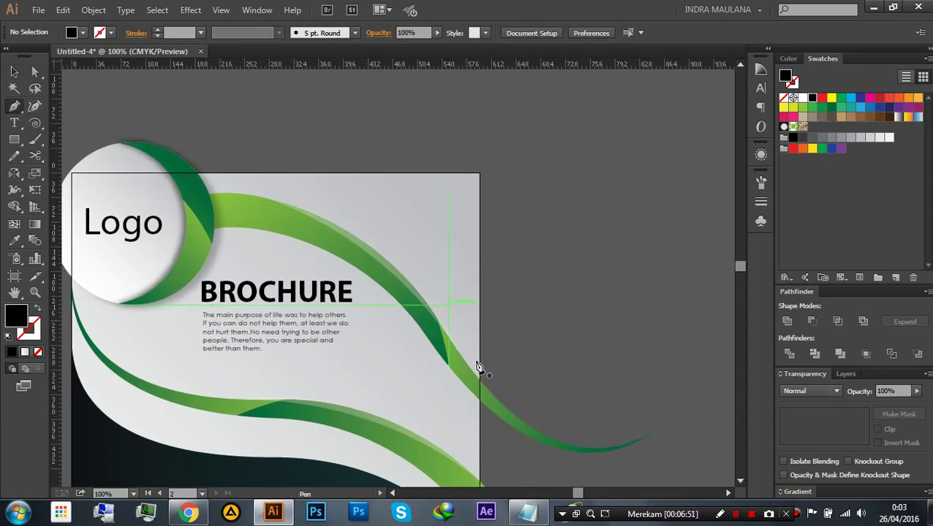
left_click(477, 367)
mouse_move(448, 329)
left_mouse_down()
mouse_move(448, 303)
mouse_move(260, 177)
mouse_move(83, 163)
mouse_move(122, 154)
mouse_move(114, 161)
left_mouse_up()
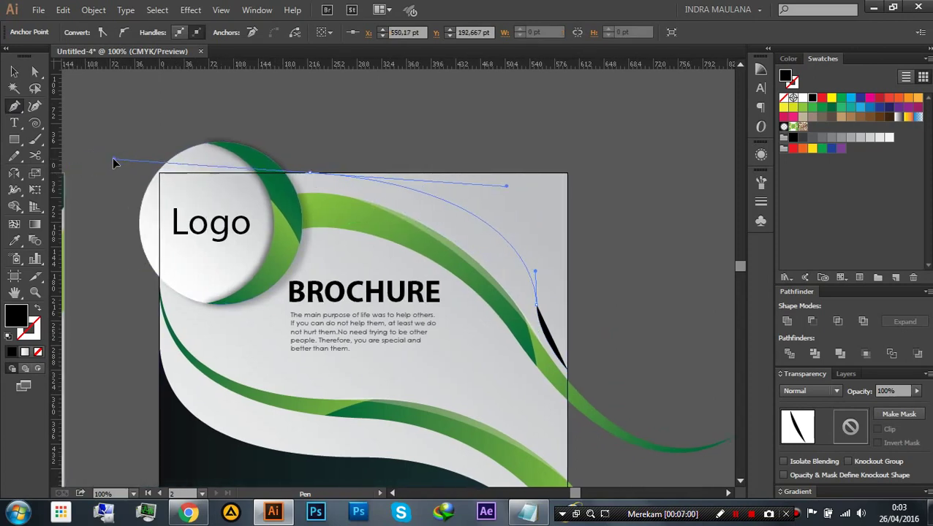
left_click(310, 173)
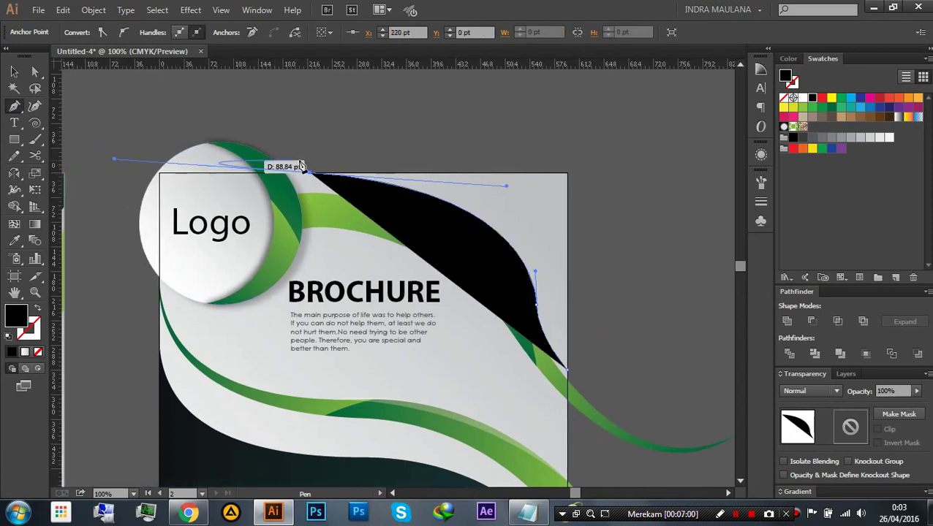
left_click(568, 174)
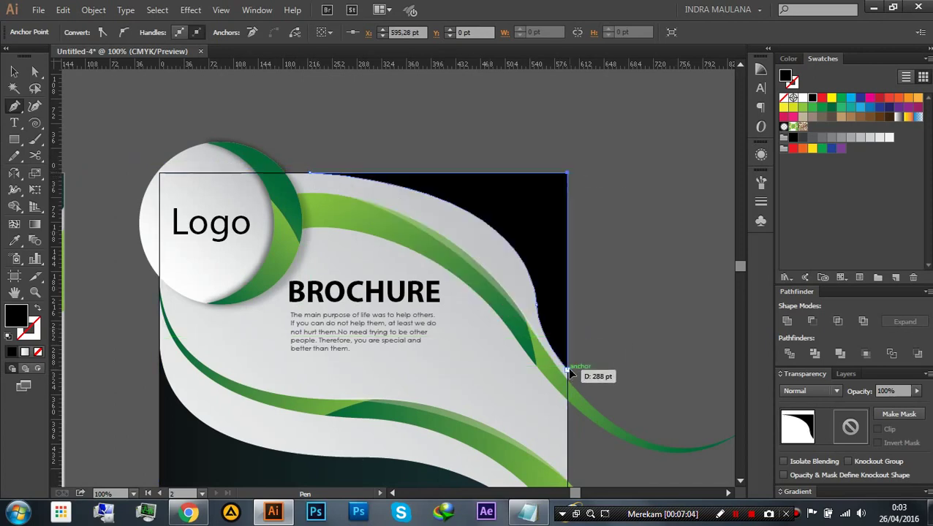
Eyedropper the page's dark teal fill onto the new corner shape
left_click_drag(606, 214, 583, 59)
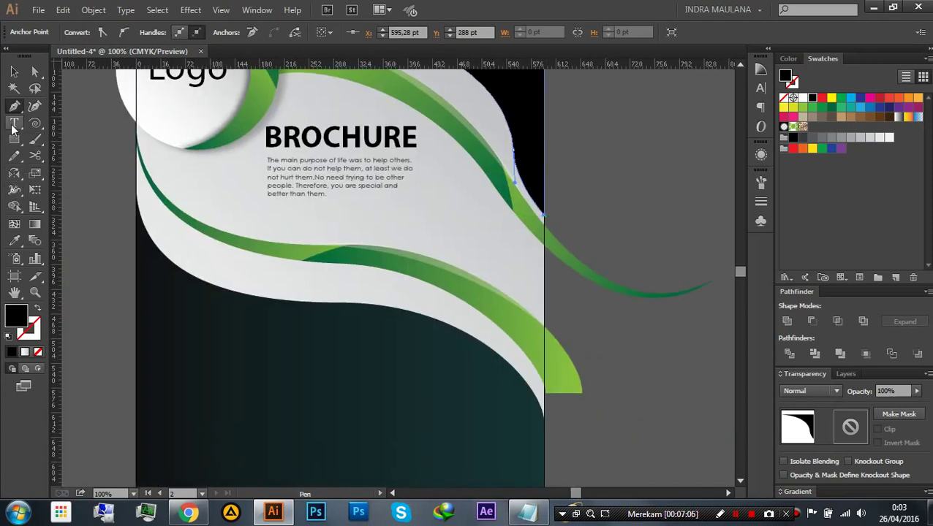
left_click(14, 240)
left_click(358, 343)
scroll(358, 344, "down", 1)
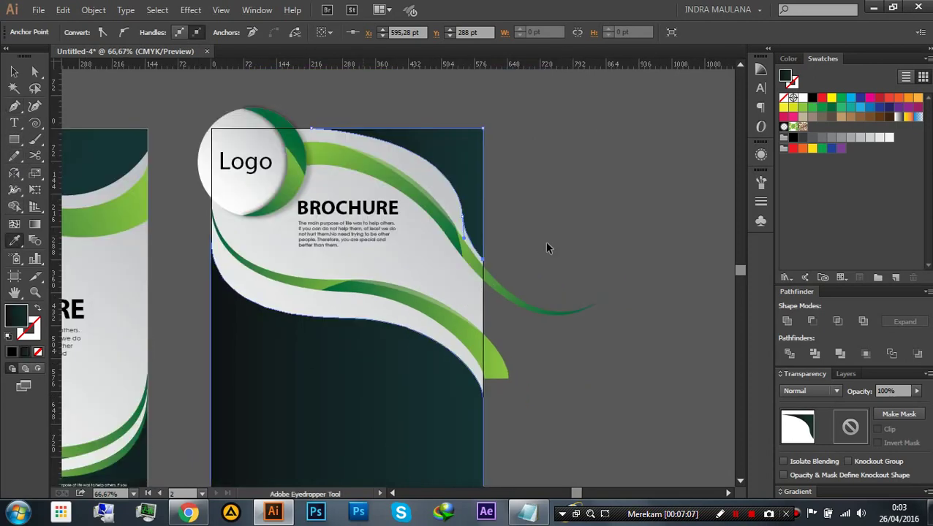
left_click(551, 167, "ctrl")
scroll(552, 167, "up", 1)
With Direct Selection, drag the teal shape's curved-edge anchor to follow the green wave
left_click(415, 199)
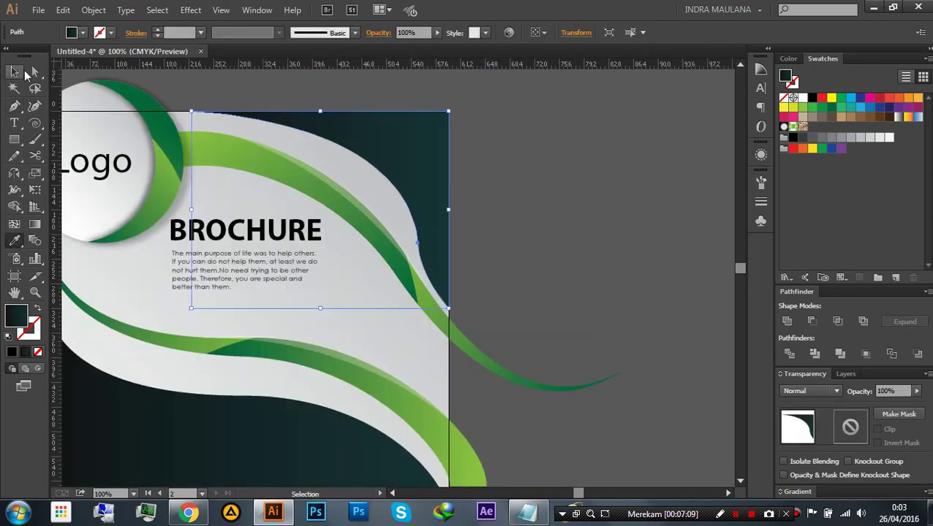
key("a")
left_click(417, 242)
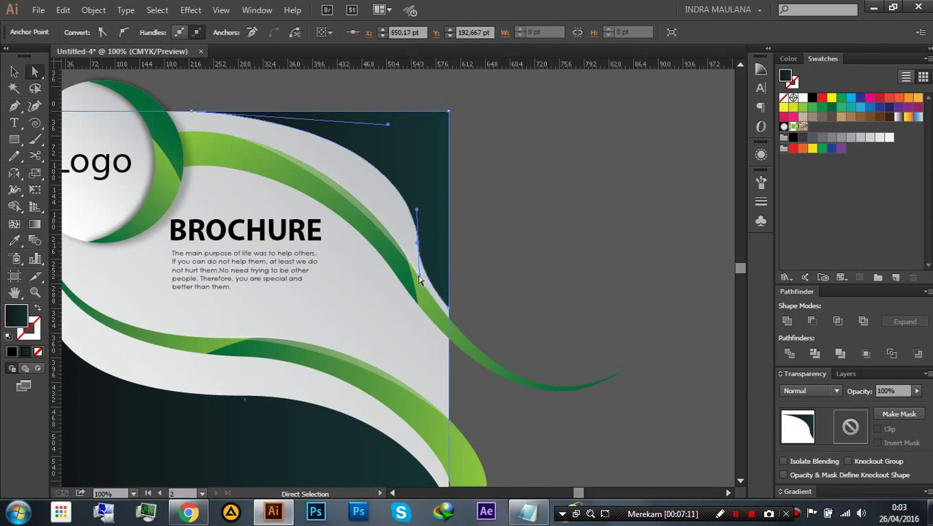
left_click_drag(416, 210, 410, 177)
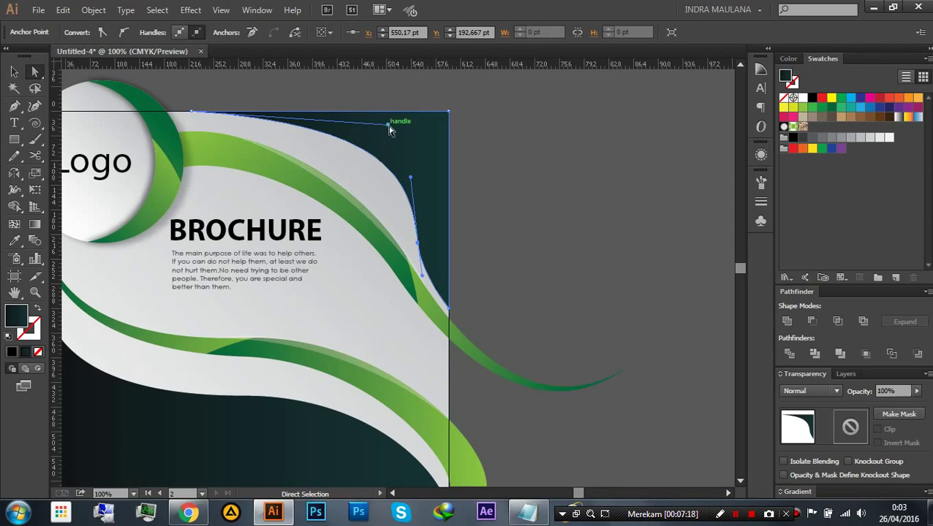
mouse_move(388, 125)
left_mouse_down()
mouse_move(320, 113)
mouse_move(303, 144)
mouse_move(271, 159)
left_mouse_up()
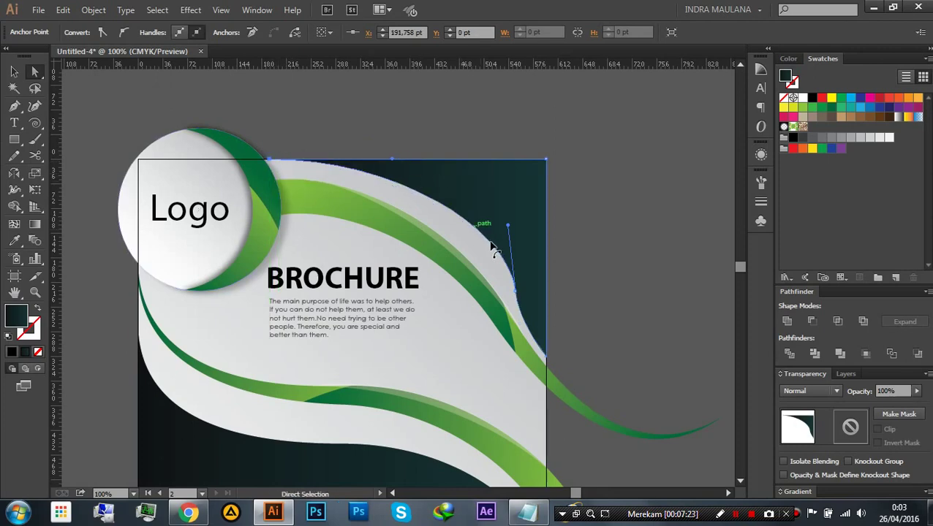
Move an anchor on the dark top-right path to reshape its curve, then check the result
left_click(612, 239)
scroll(576, 258, "right", 3)
left_click(456, 286)
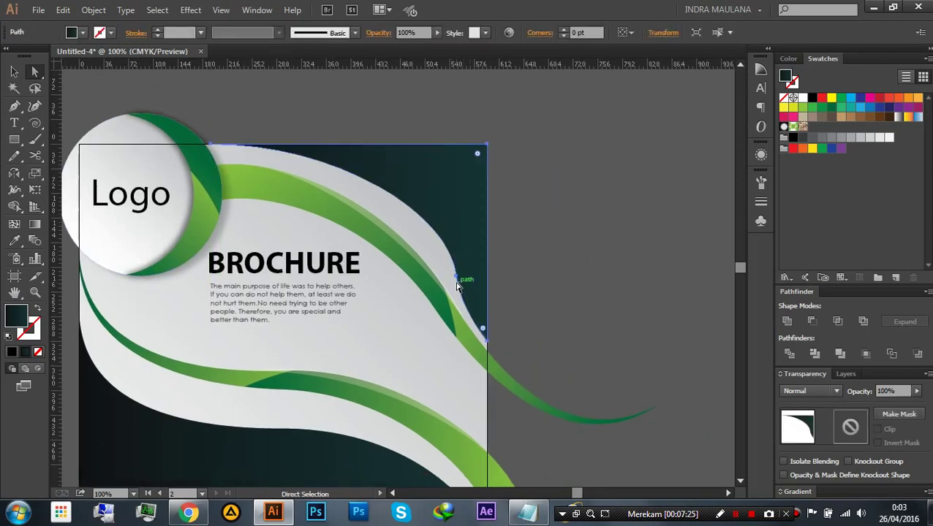
left_click_drag(456, 285, 439, 252)
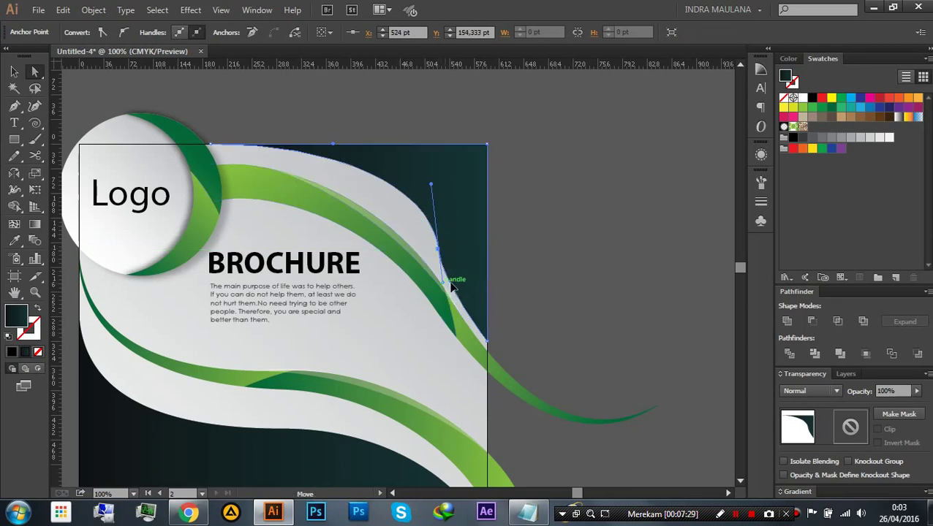
left_click(563, 245)
key("ctrl+minus")
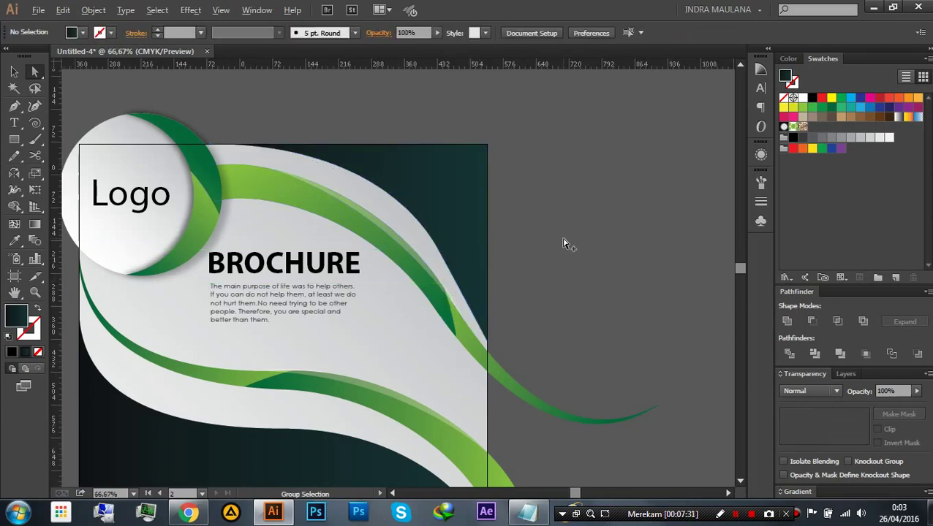
key("ctrl+plus")
Drag the curved-edge anchor's handle to smooth the dark path's edge
left_click(444, 285)
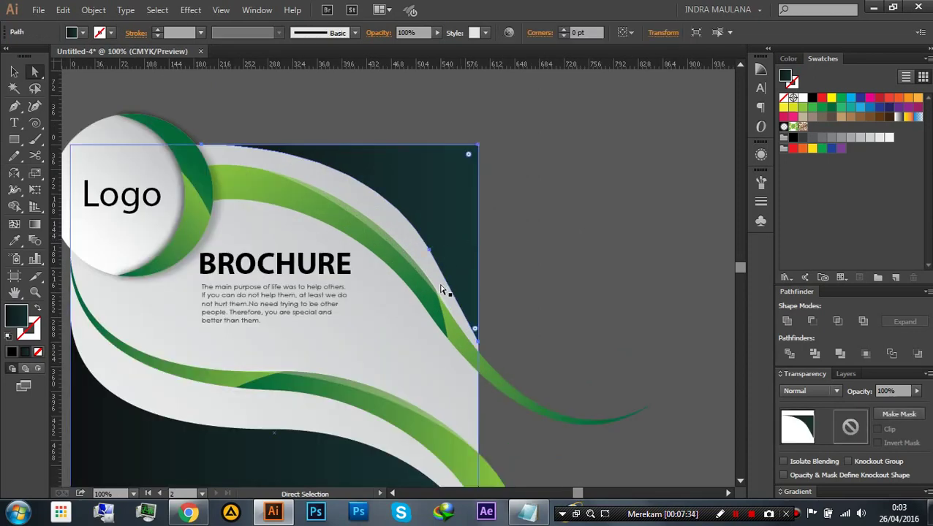
left_click(429, 252)
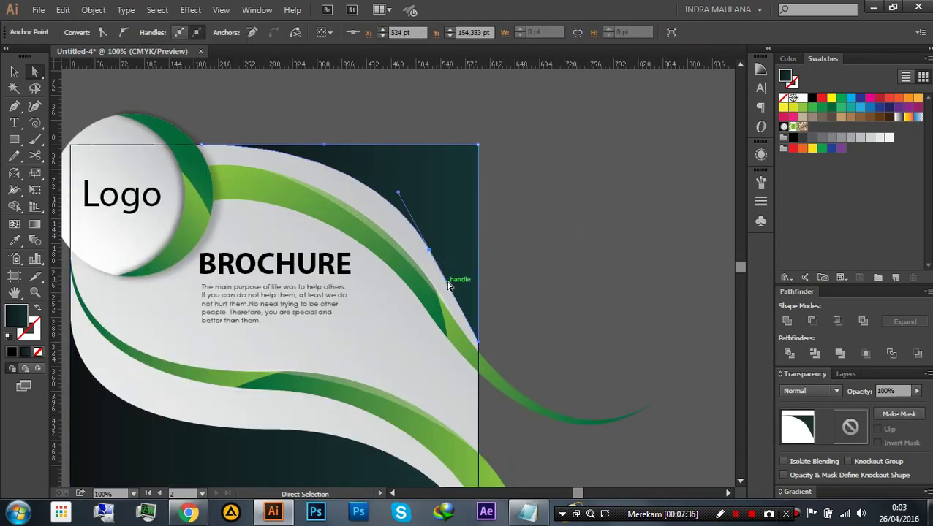
left_click_drag(448, 285, 459, 284)
left_click(528, 287)
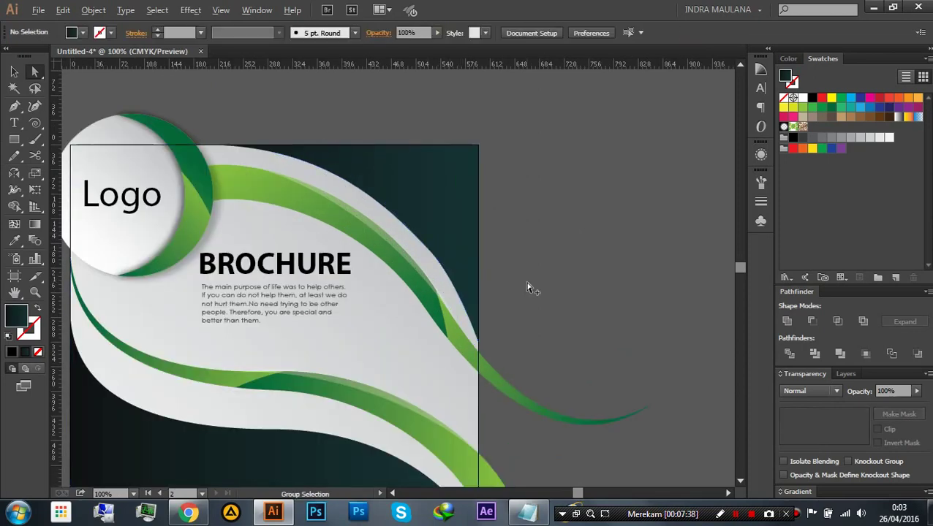
Refine the anchor's upper and lower handles and raise it slightly along the edge
scroll(532, 286, "down", 1)
left_click(472, 245)
scroll(515, 263, "up", 1)
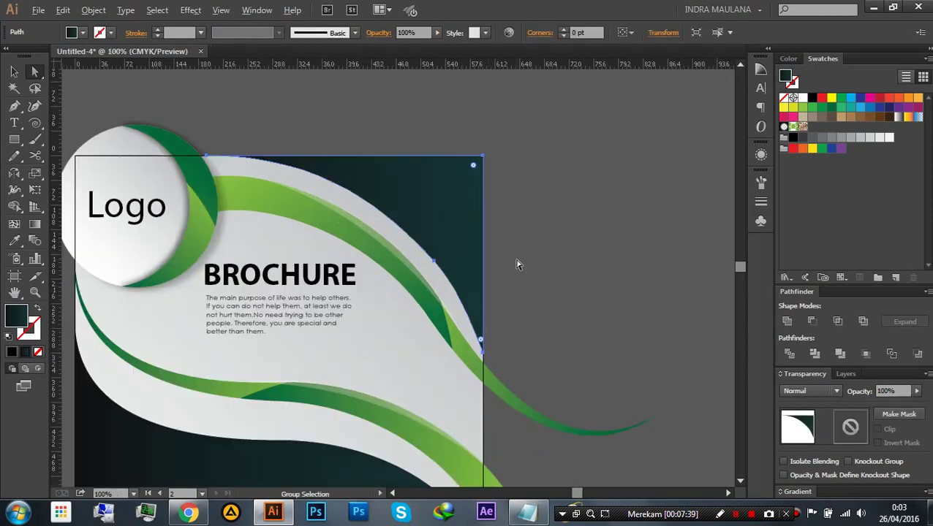
left_click(434, 261)
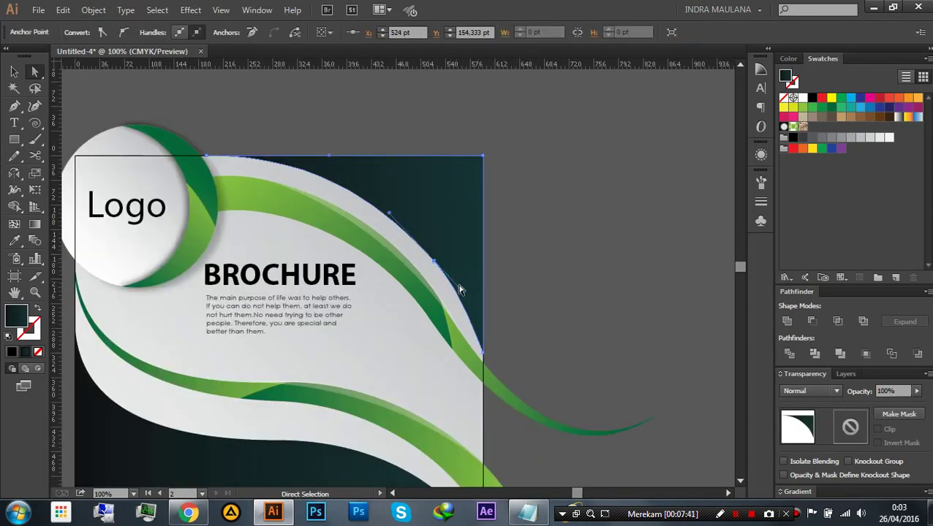
left_click_drag(463, 290, 473, 299)
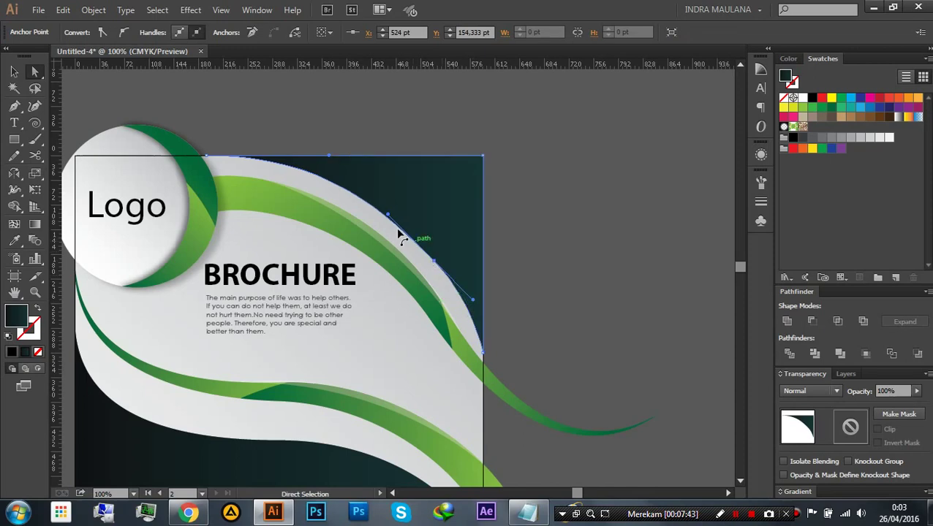
left_click_drag(383, 215, 371, 198)
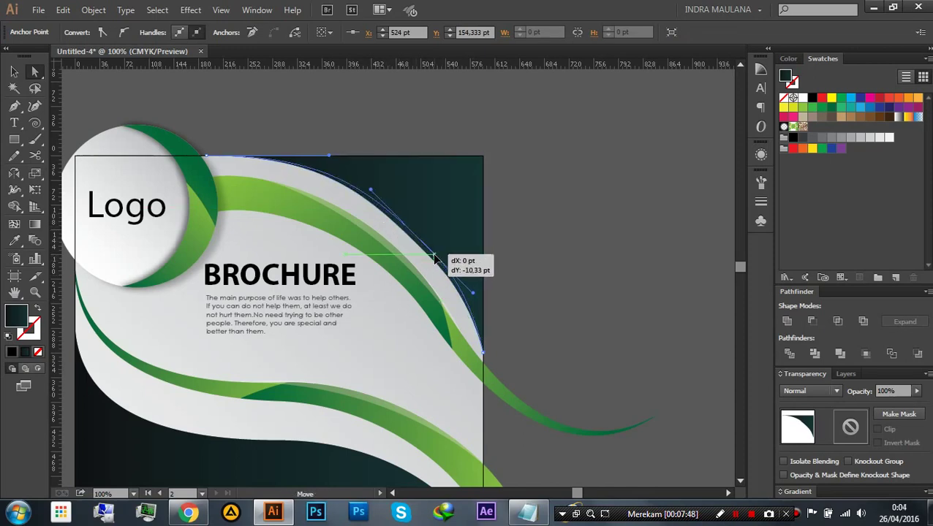
left_click_drag(435, 262, 434, 254)
left_click_drag(473, 295, 453, 304)
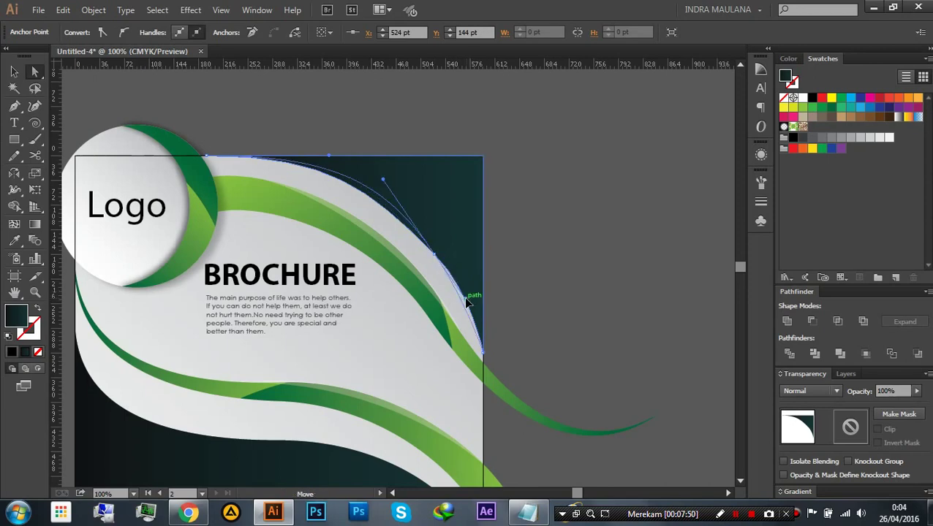
left_click(526, 277)
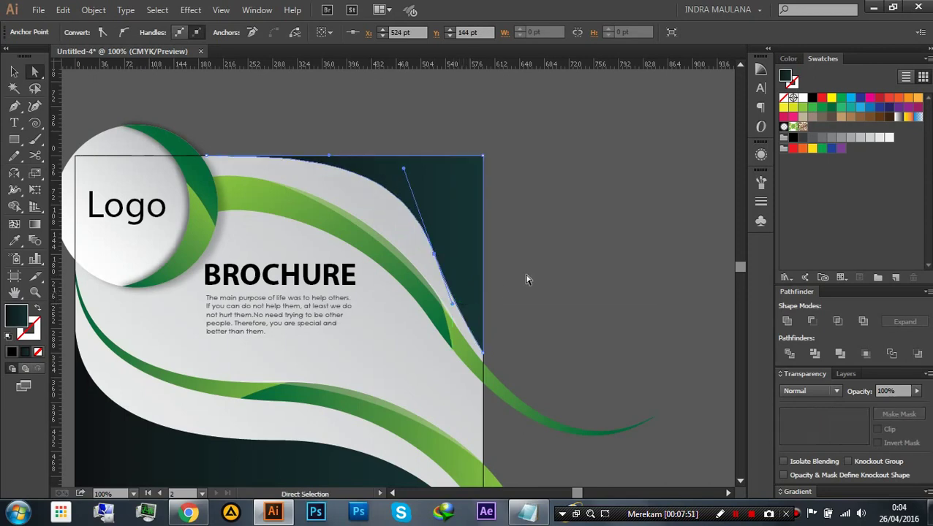
Review the reshaped top-right corner and reselect the dark path
scroll(526, 281, "down", 1)
left_click_drag(536, 264, 529, 249)
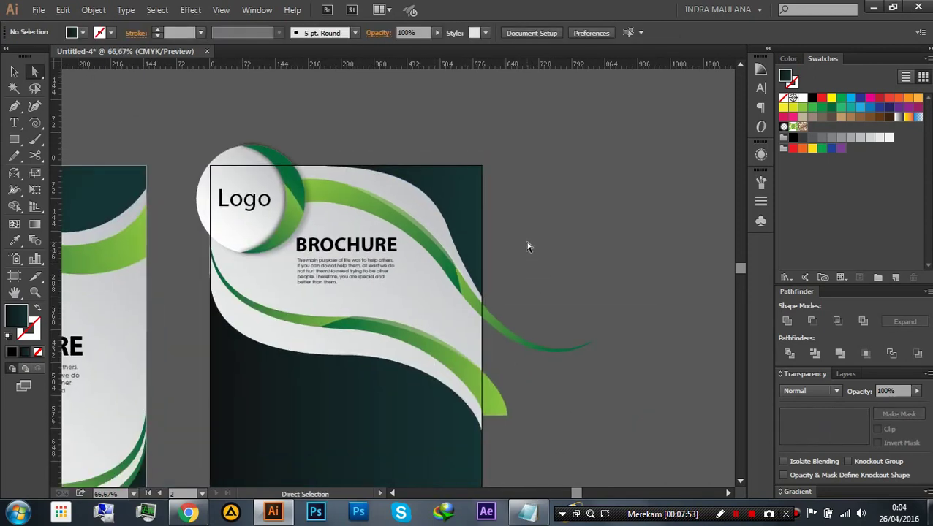
scroll(528, 247, "down", 1)
scroll(517, 187, "up", 1)
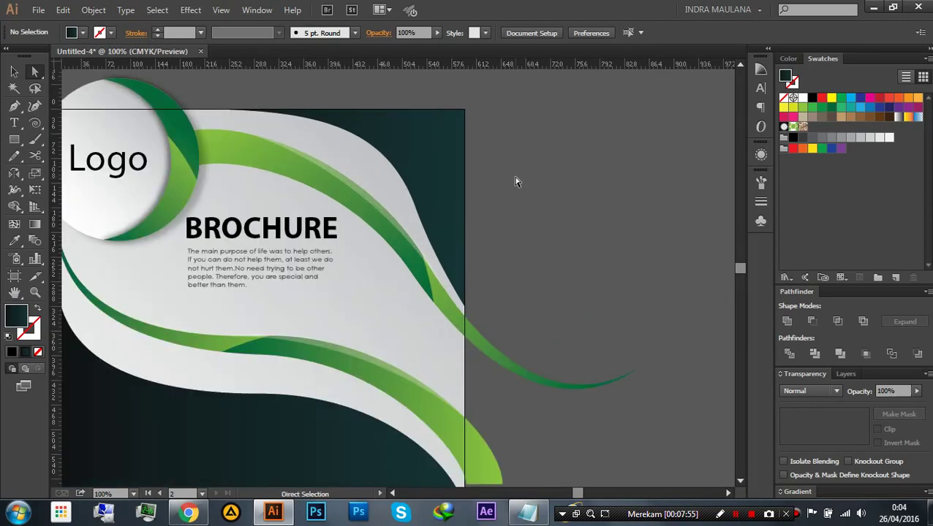
mouse_move(516, 179)
left_mouse_down()
mouse_move(485, 173)
mouse_move(557, 198)
mouse_move(579, 184)
left_mouse_up()
left_click(337, 160)
left_click(518, 190)
scroll(583, 193, "down", 1)
scroll(597, 193, "down", 1)
scroll(521, 103, "up", 1)
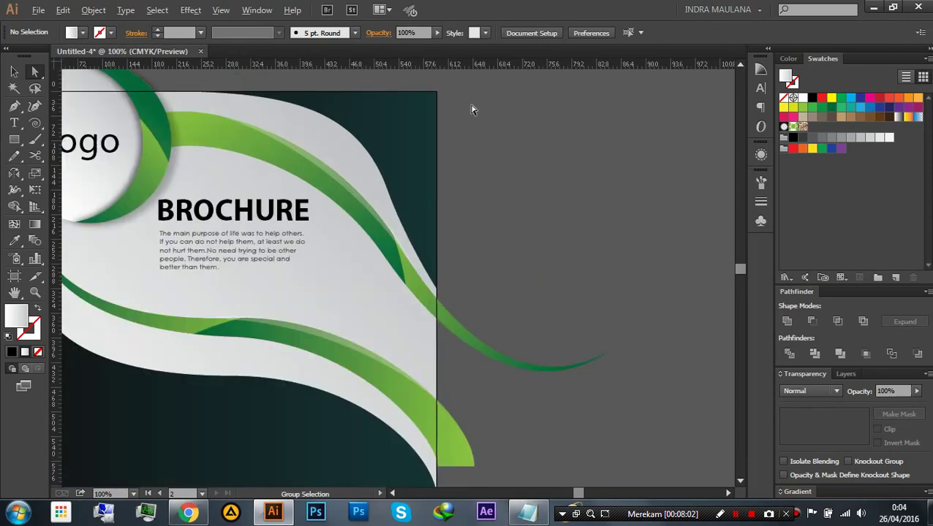
left_click(415, 114)
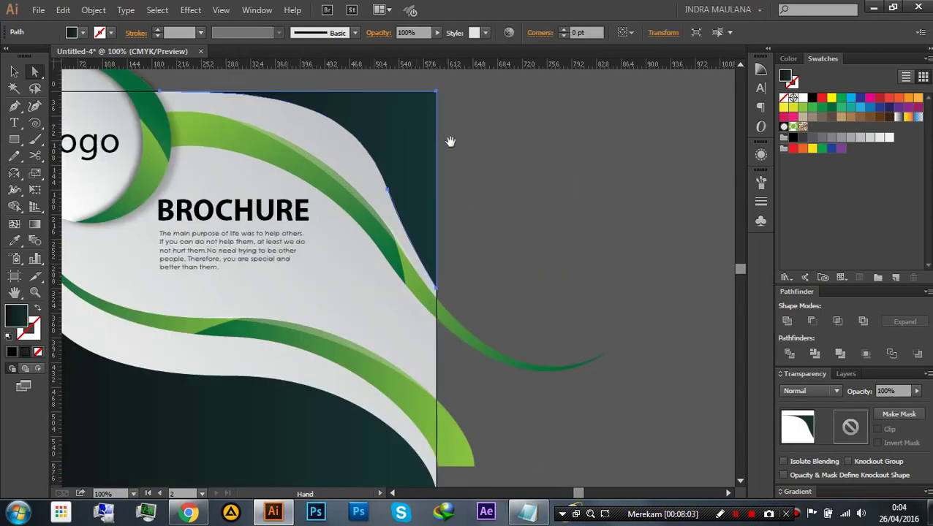
Pen-draw a thin curved sliver from the top edge along the dark corner's wave
left_click_drag(450, 141, 480, 141)
left_click(14, 105)
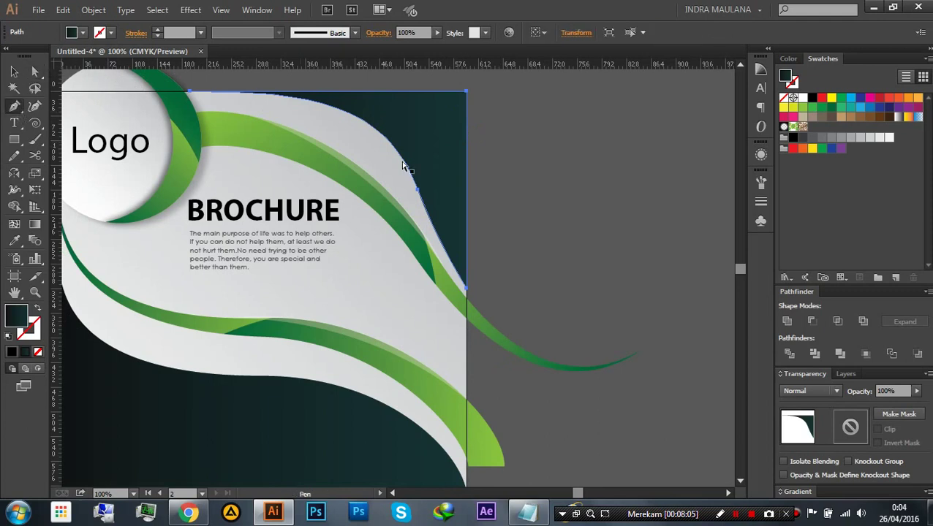
left_click(510, 168, "ctrl")
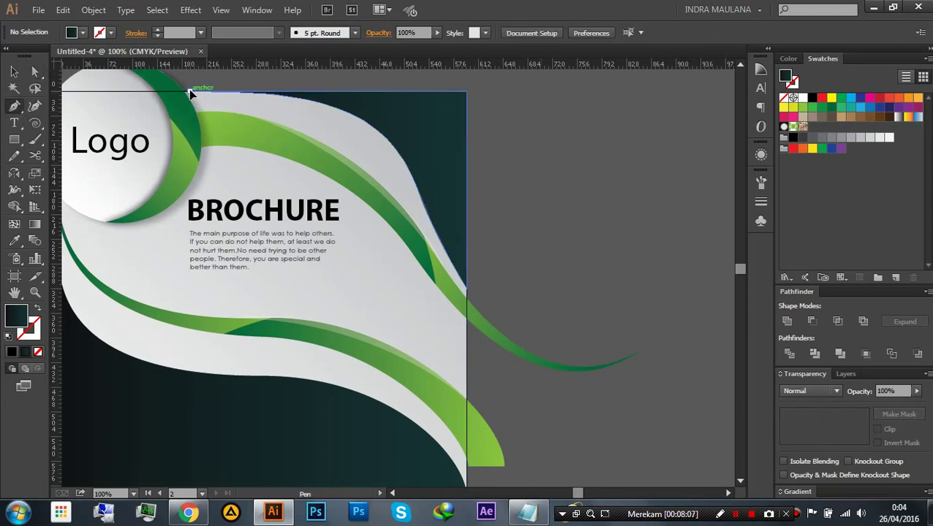
left_click(188, 91)
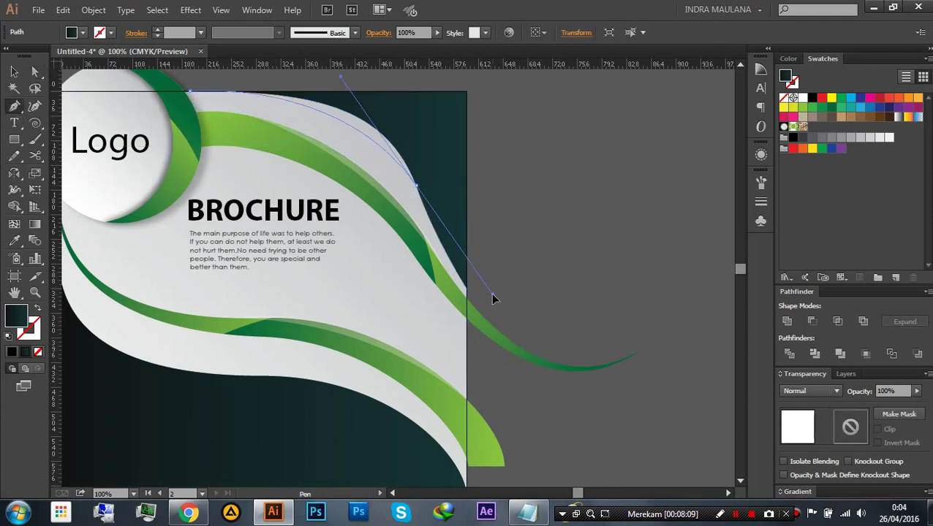
left_click_drag(416, 185, 464, 280)
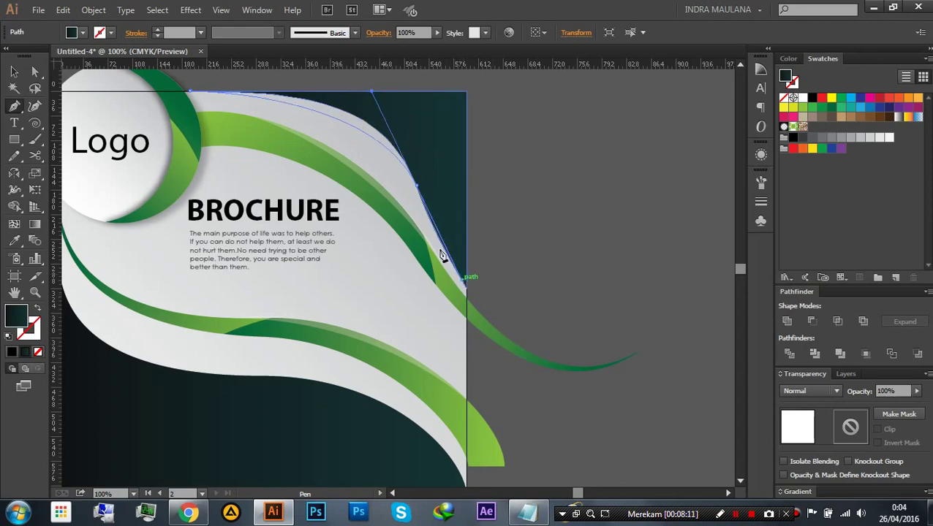
left_click(417, 185)
mouse_move(207, 104)
left_mouse_down()
mouse_move(297, 138)
mouse_move(84, 134)
mouse_move(141, 144)
left_mouse_up()
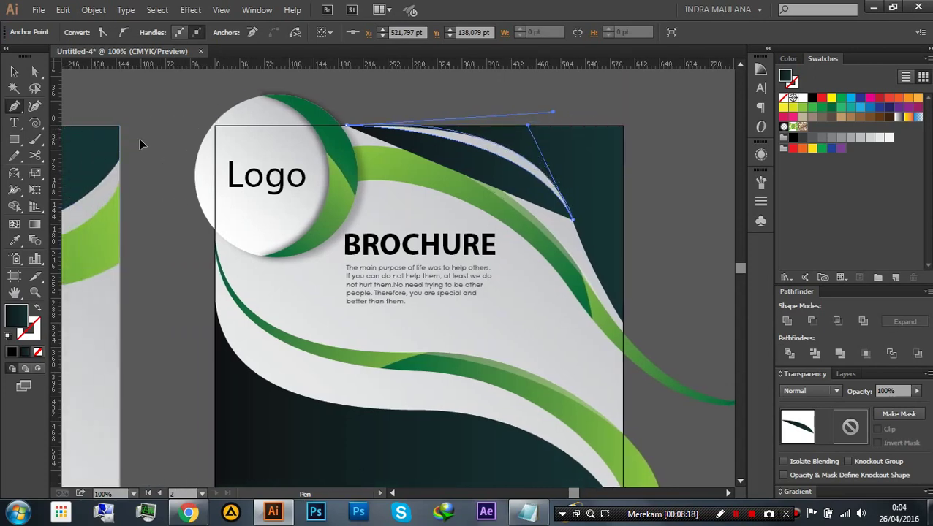
left_click_drag(425, 205, 360, 142)
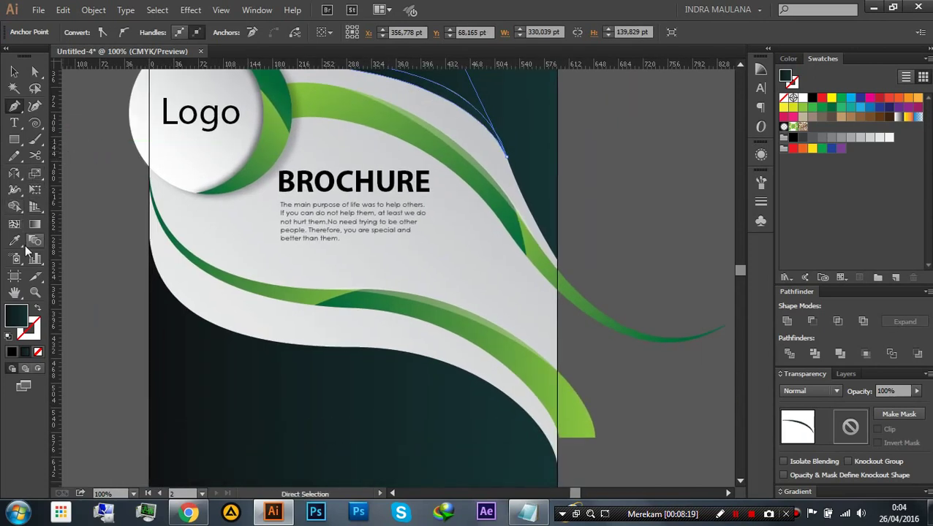
Eyedropper the green gradient fill onto the new sliver and clear the selection
key("i")
left_click(351, 83)
key("ctrl+minus")
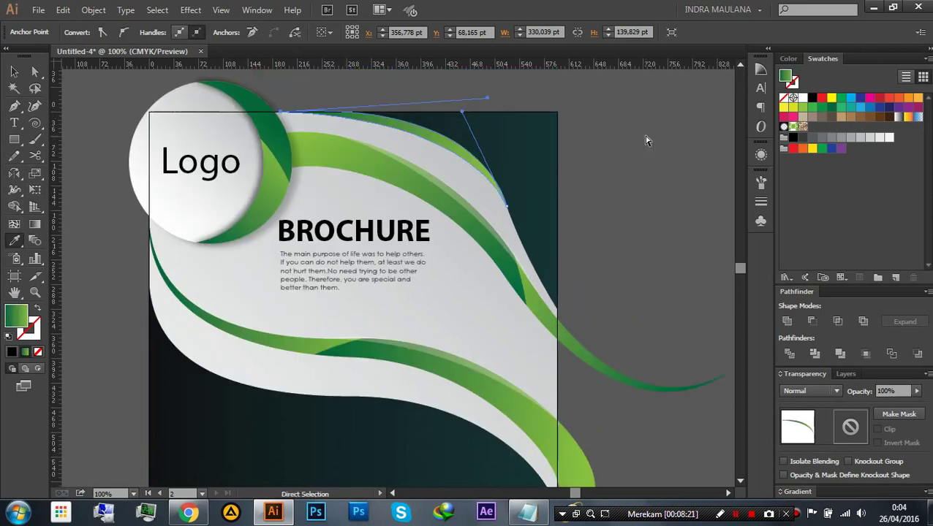
key("ctrl+shift+a")
scroll(622, 197, "right", 2)
Pen-draw a curved shape from the artboard's left edge under the lower grey wave
scroll(612, 245, "down", 3)
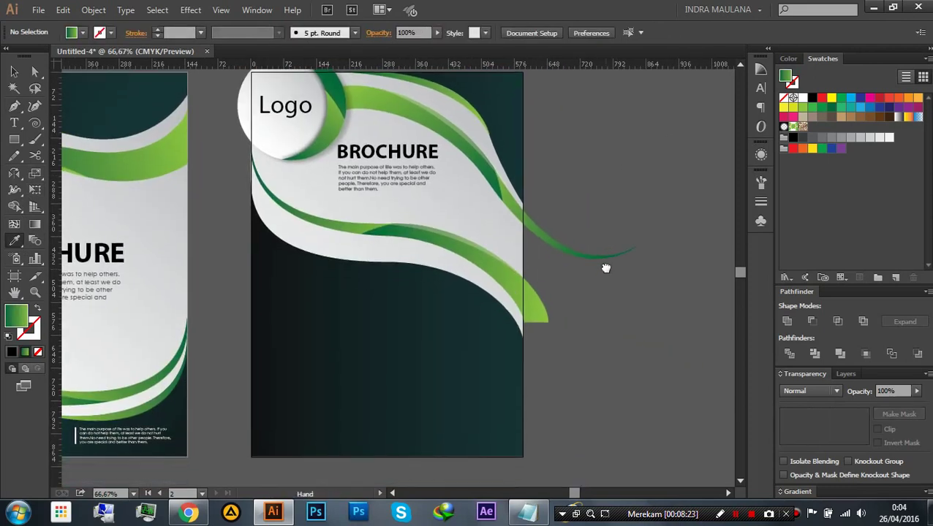
left_click(13, 105)
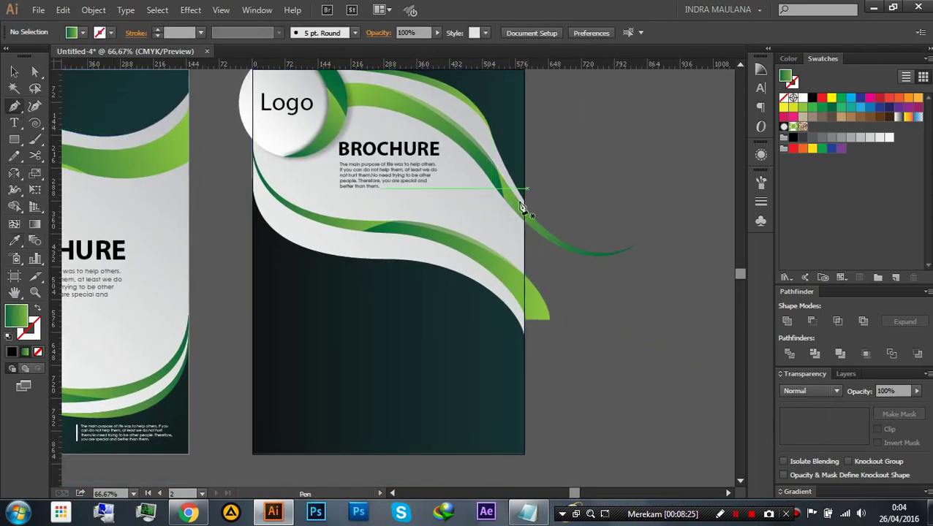
scroll(410, 255, "up", 1)
scroll(220, 277, "up", 1)
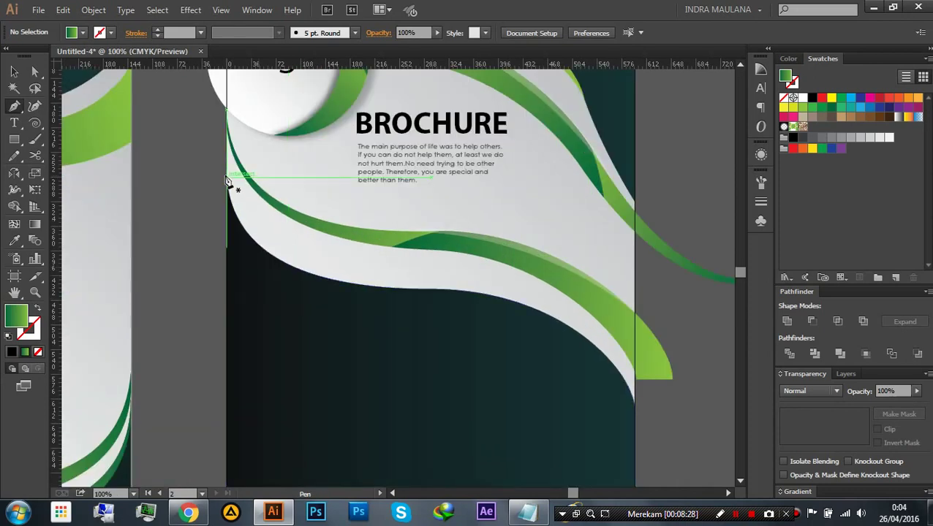
left_click(227, 178)
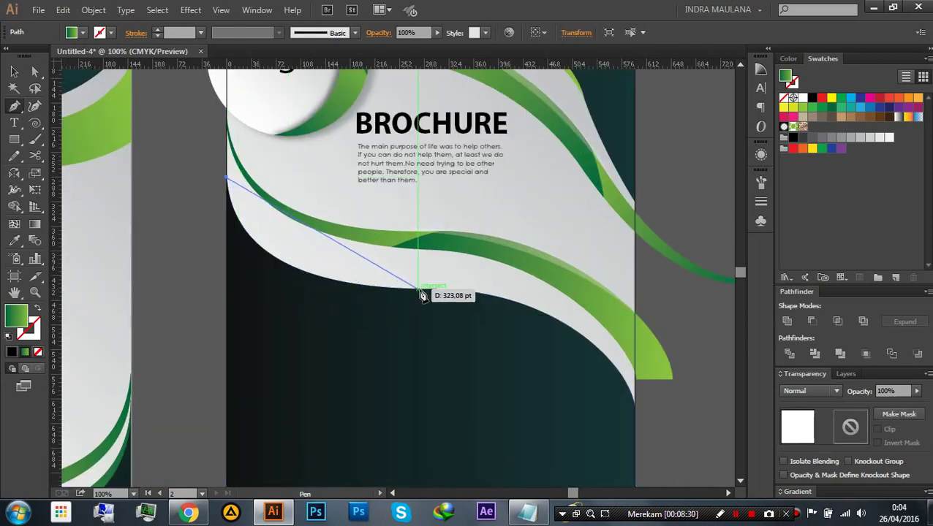
mouse_move(419, 291)
left_mouse_down()
mouse_move(639, 260)
mouse_move(623, 249)
left_mouse_up()
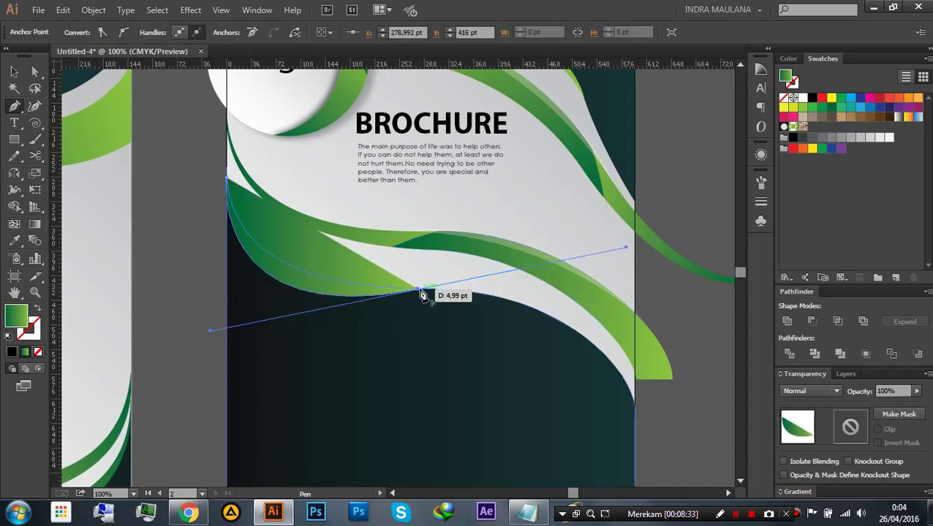
left_click(418, 290)
Swap the new shape's fill and stroke with Shift+X so it shows green
key("shift+x")
mouse_move(227, 178)
left_mouse_down()
mouse_move(226, 126)
mouse_move(226, 139)
mouse_move(197, 130)
mouse_move(208, 117)
mouse_move(214, 129)
left_mouse_up()
scroll(226, 126, "up", 3)
left_click(169, 215, "ctrl")
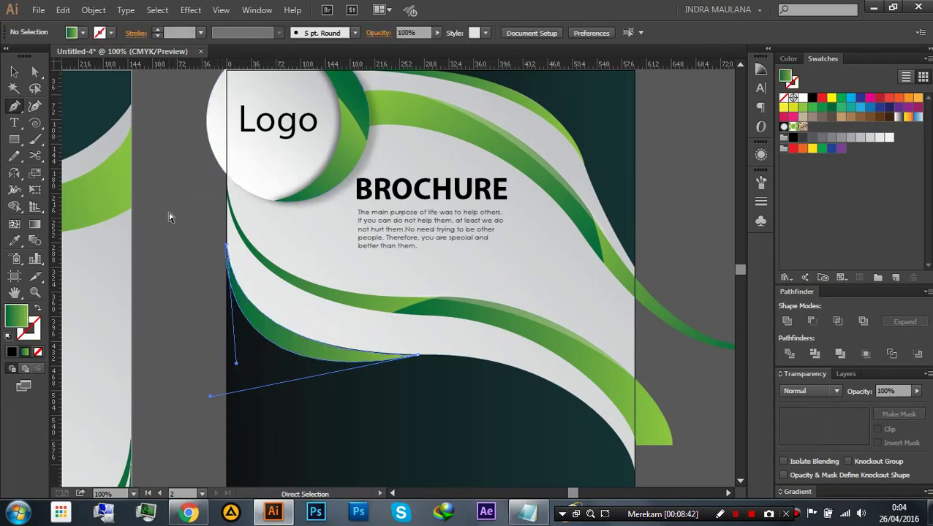
key("ctrl+minus")
key("ctrl+minus")
Draw a rectangle covering the entire second artboard
scroll(235, 344, "down", 2)
scroll(235, 344, "left", 2)
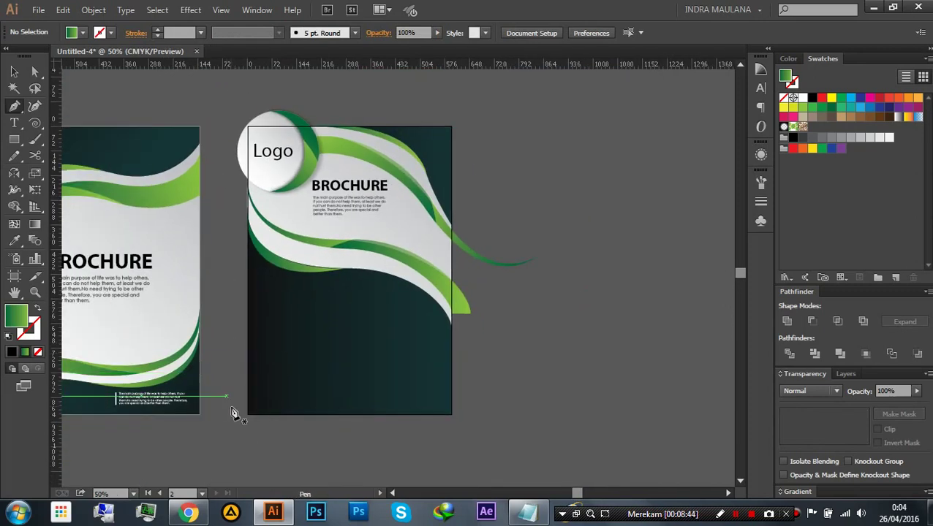
scroll(252, 367, "down", 1)
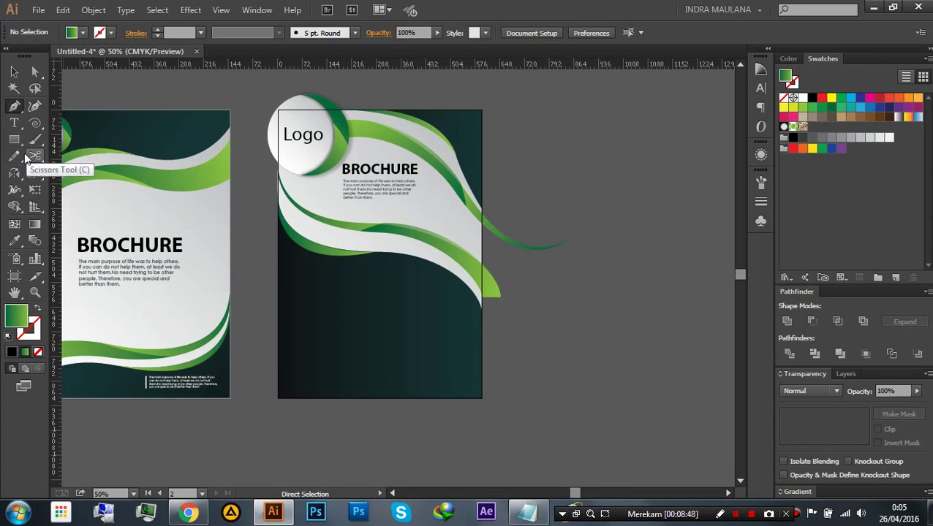
left_click_drag(16, 139, 76, 176)
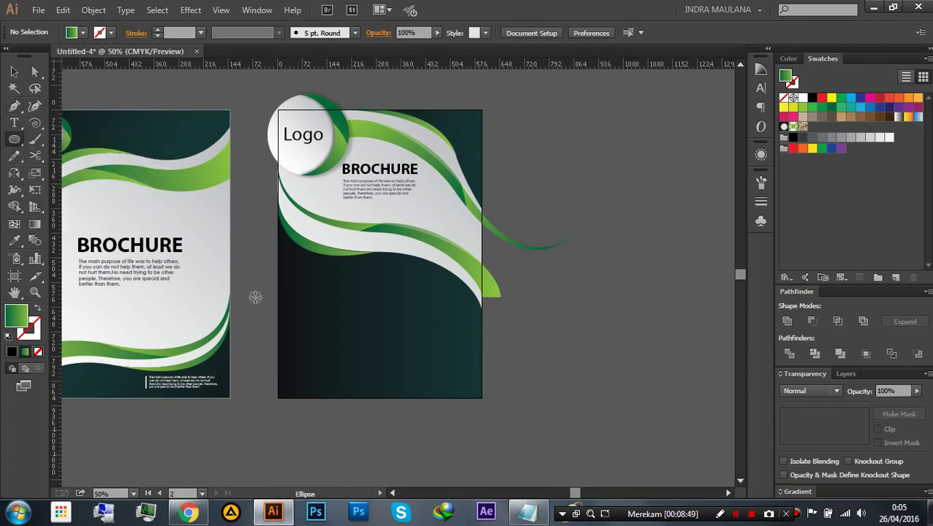
key("ctrl+plus")
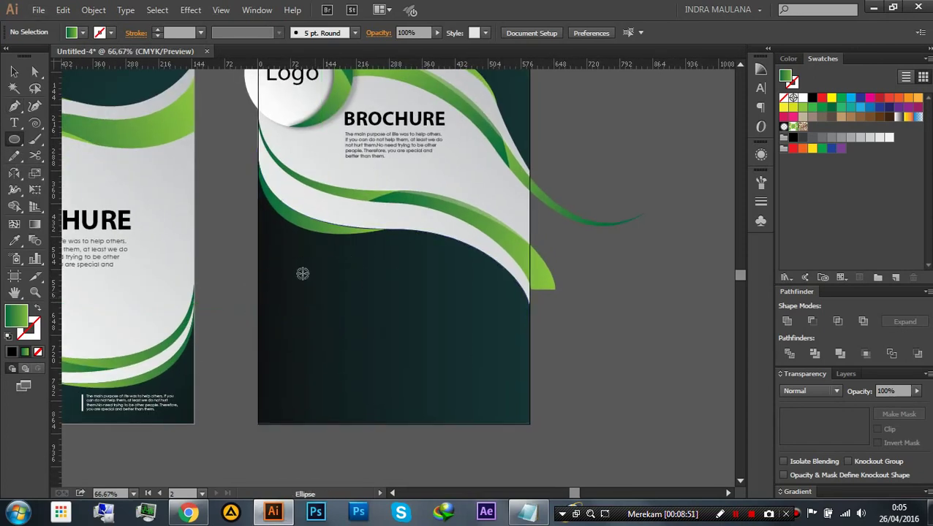
scroll(300, 270, "up", 1)
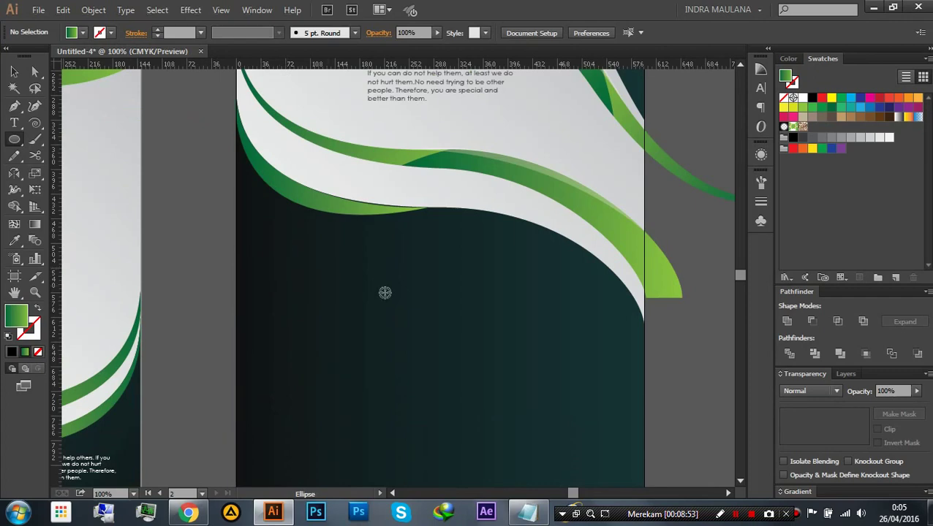
key("ctrl+minus")
key("ctrl+minus")
left_click_drag(450, 333, 436, 331)
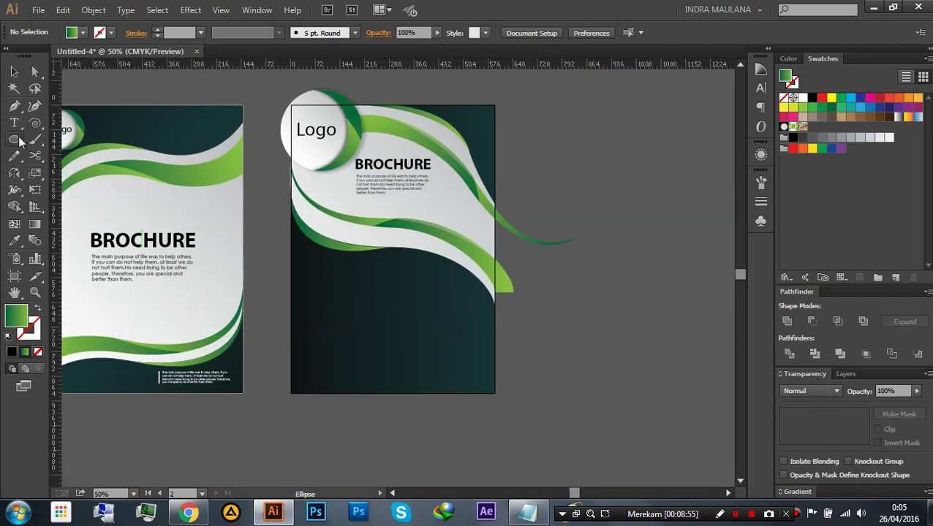
left_click_drag(20, 141, 68, 141)
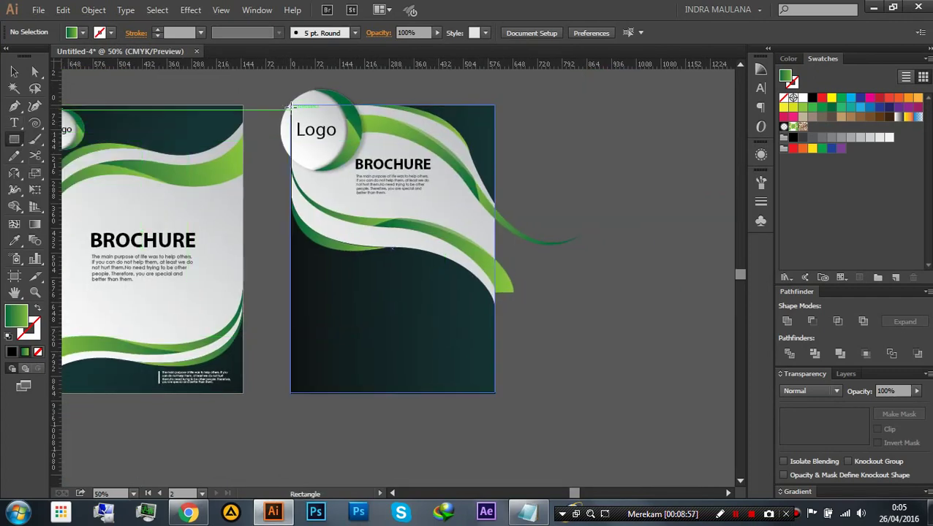
left_click_drag(290, 104, 495, 393)
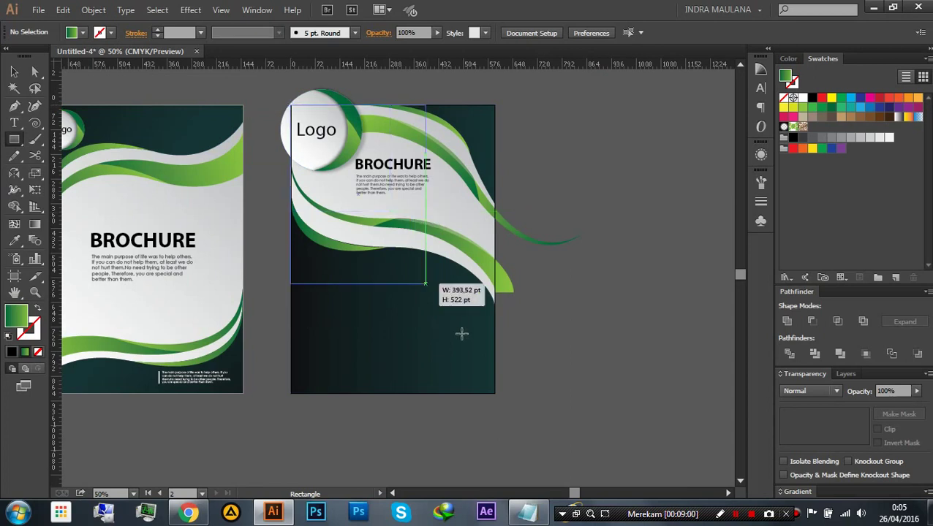
key("v")
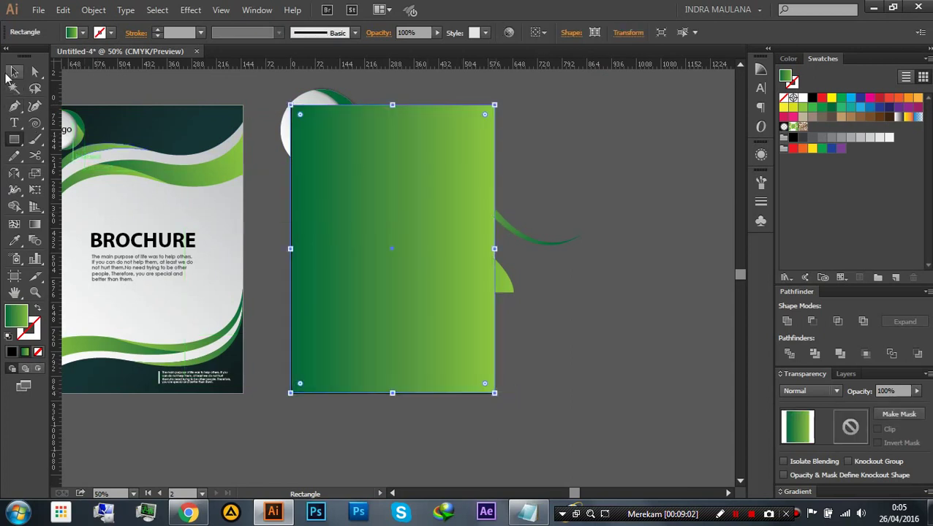
Select the rectangle with the page artwork and apply Make Clipping Mask
scroll(679, 231, "down", 1)
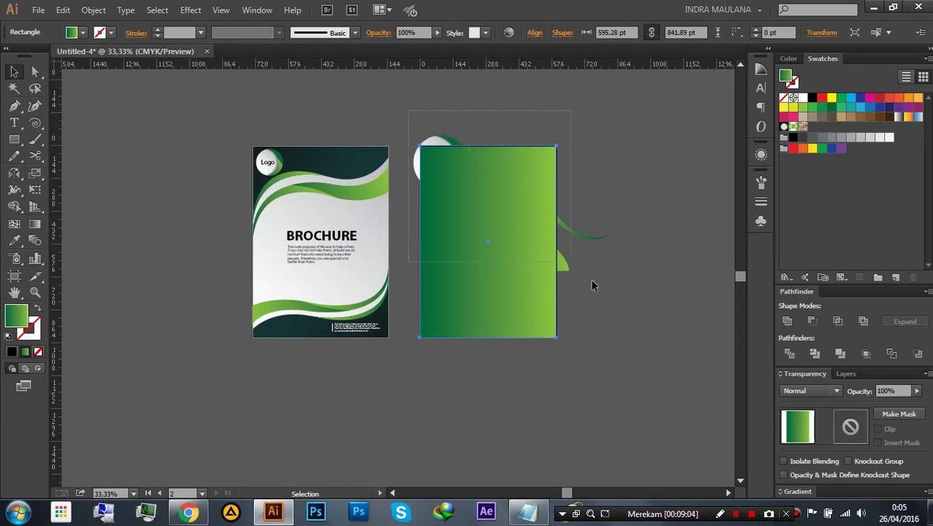
left_click_drag(674, 388, 522, 180)
right_click(522, 180)
left_click(555, 262)
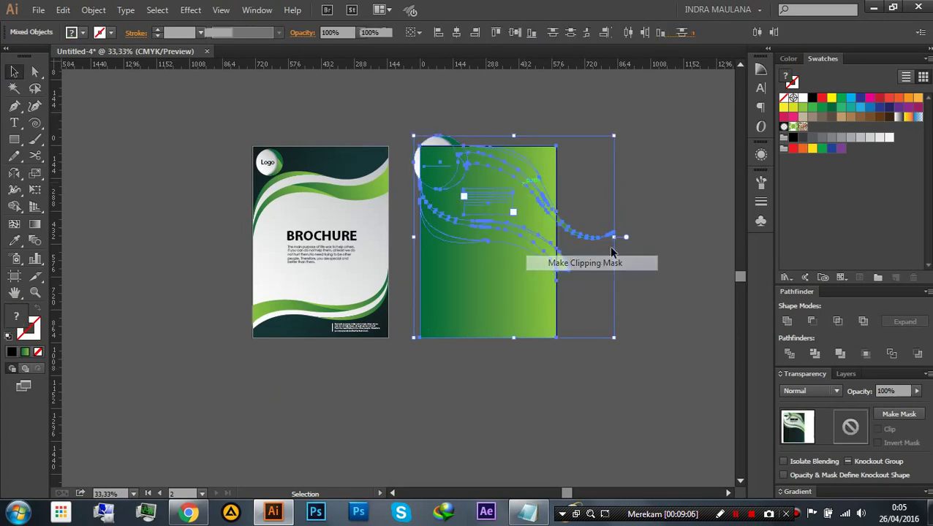
left_click(635, 230)
scroll(602, 267, "up", 1)
mouse_move(593, 218)
left_mouse_down()
mouse_move(567, 299)
mouse_move(603, 332)
mouse_move(606, 352)
mouse_move(611, 328)
left_mouse_up()
scroll(589, 325, "up", 1)
left_click_drag(620, 366, 618, 338)
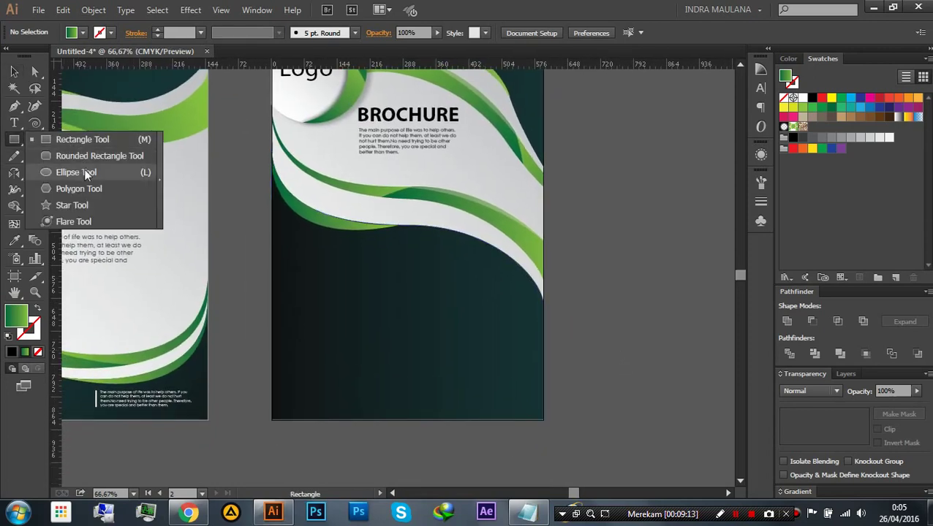
Draw a circle in the dark lower-left area and scale it smaller
left_click_drag(13, 143, 73, 168)
scroll(264, 262, "up", 1)
mouse_move(285, 271)
left_mouse_down()
mouse_move(308, 295)
mouse_move(357, 263)
left_mouse_up()
left_click(14, 71)
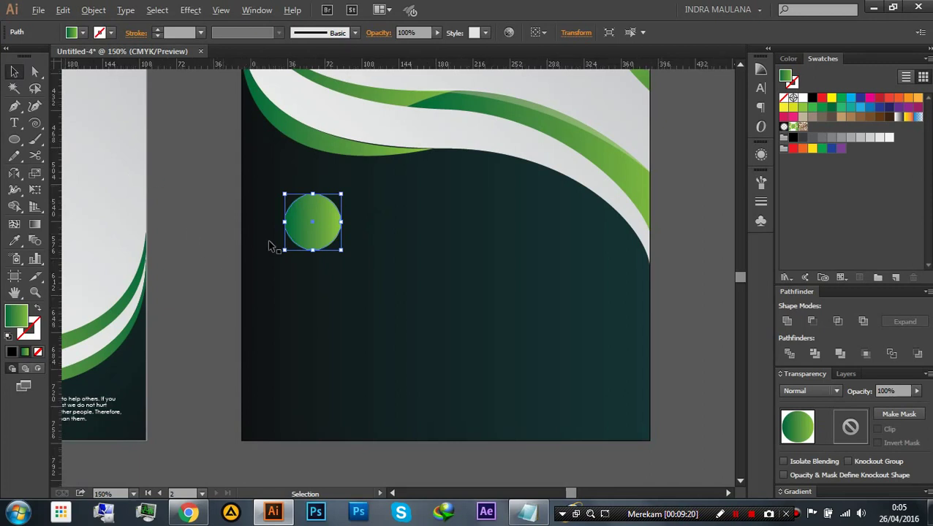
scroll(271, 245, "up", 1)
left_click_drag(401, 249, 391, 237)
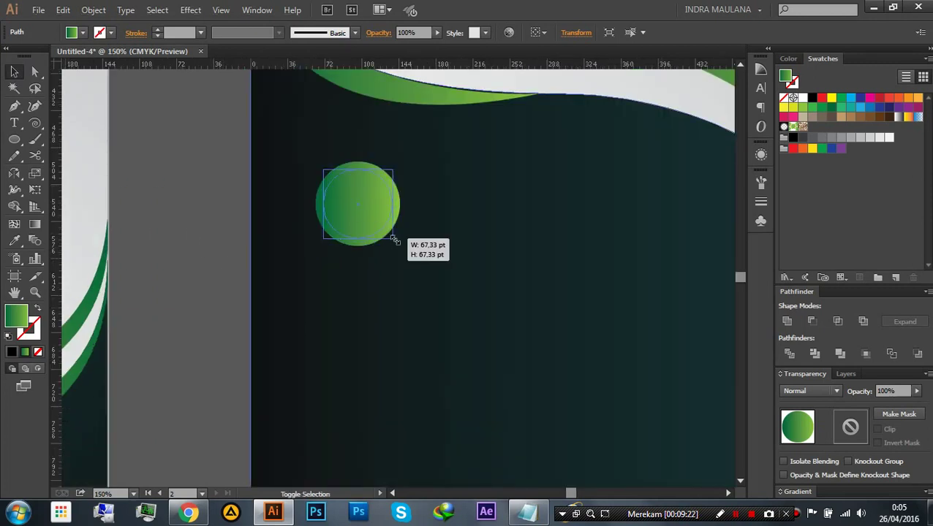
Alt-drag a copy below and repeat with Ctrl+D for three stacked circles
scroll(390, 248, "down", 2)
left_click_drag(373, 179, 370, 255)
key("ctrl+d")
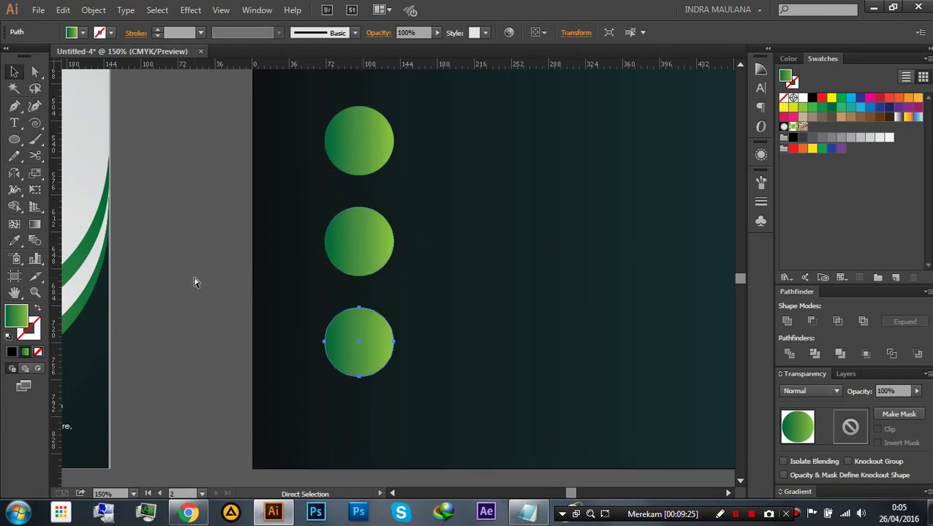
left_click(193, 286)
scroll(194, 289, "down", 3)
left_click_drag(174, 295, 241, 330)
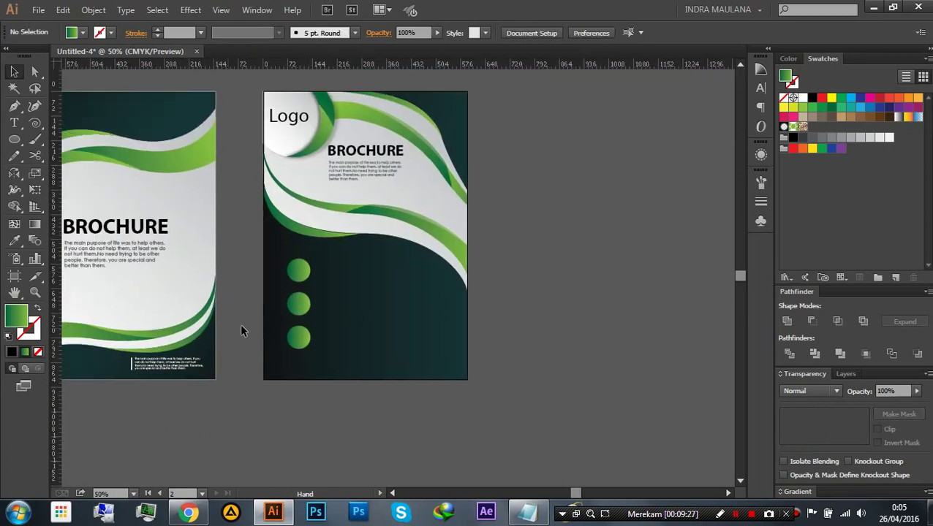
Select all three circles and eyedropper the white wave's light grey fill onto them
left_click(297, 303)
left_click(298, 336, "shift")
left_click(298, 271, "shift")
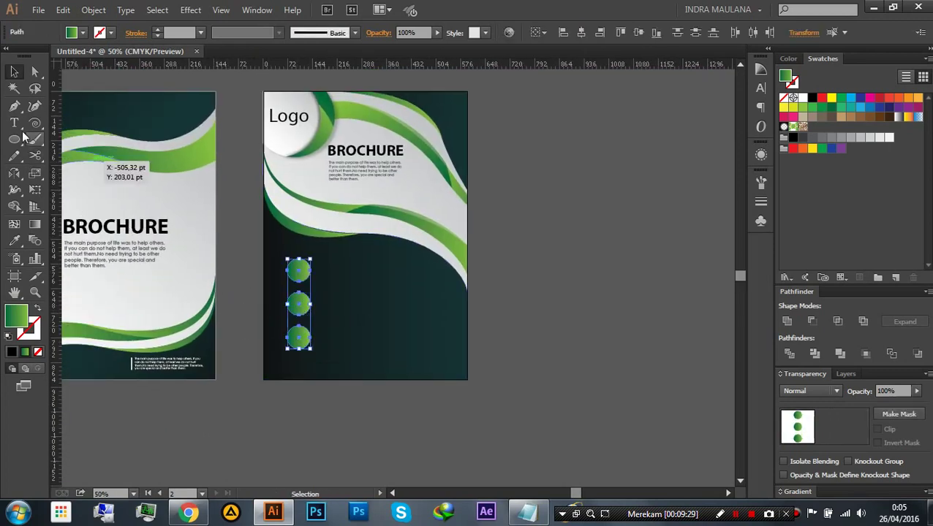
left_click(14, 241)
left_click(423, 297)
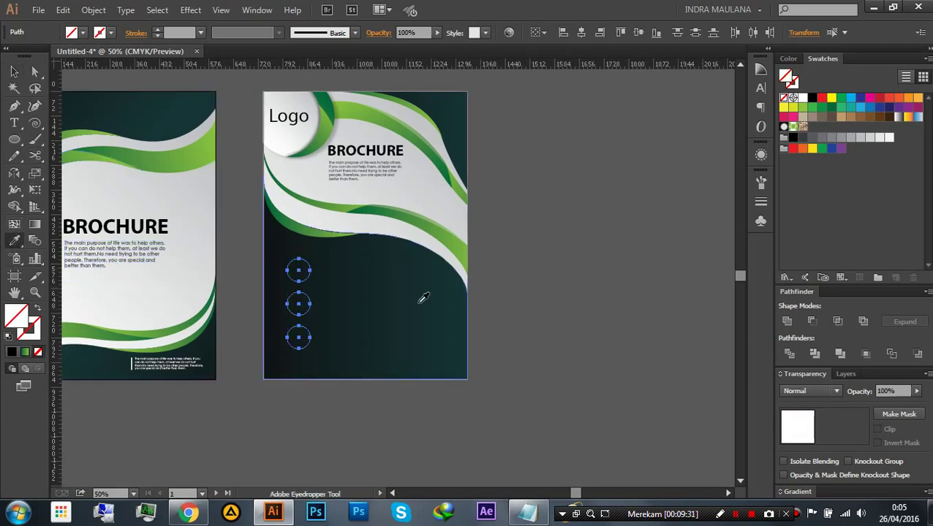
left_click(433, 182)
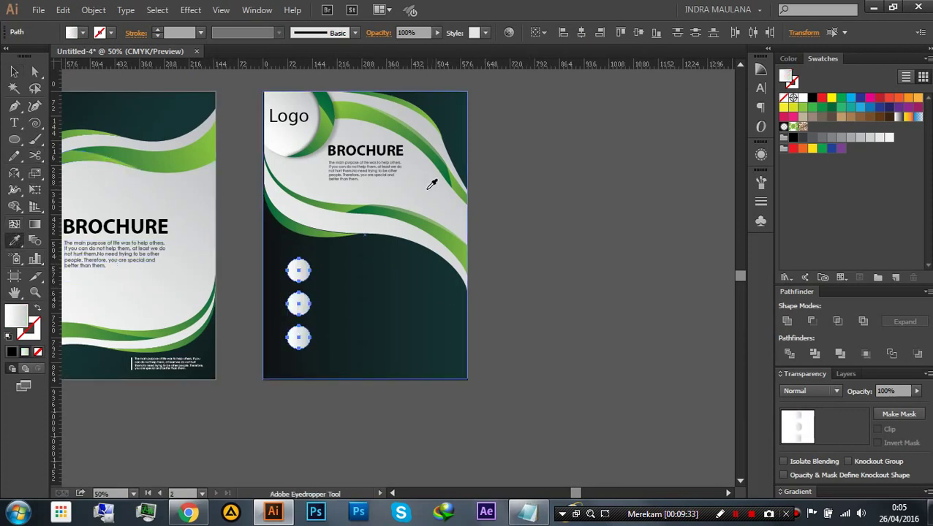
left_click(618, 248, "ctrl")
scroll(475, 338, "up", 1)
scroll(421, 288, "left", 1)
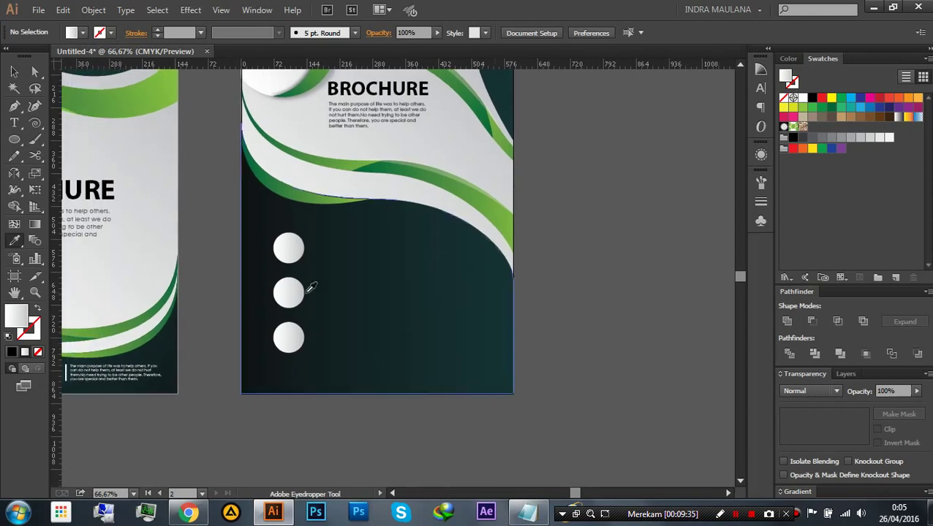
scroll(203, 270, "up", 1)
left_click(13, 73)
Add an enlarged number 1 in Arial Narrow inside the top circle
left_click(312, 219)
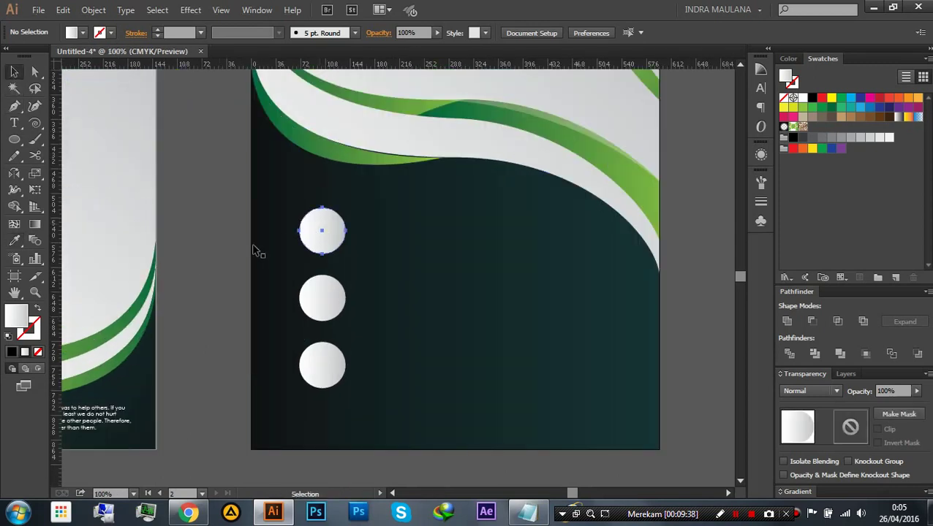
scroll(226, 219, "up", 1)
left_click(225, 212)
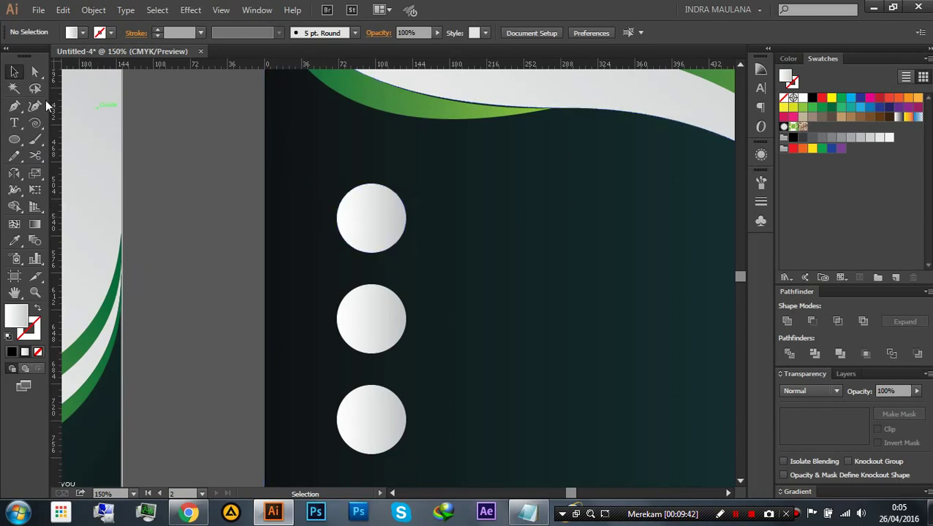
key("t")
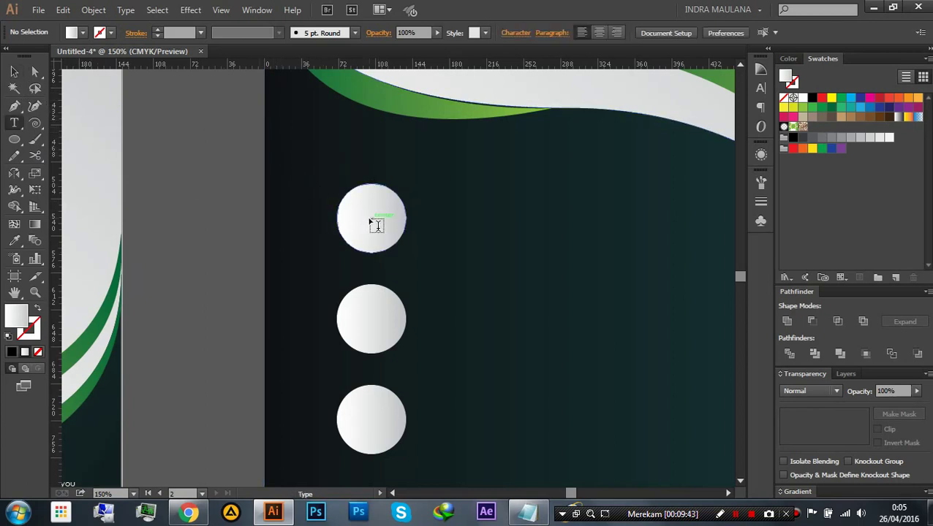
left_click(374, 224)
type("1")
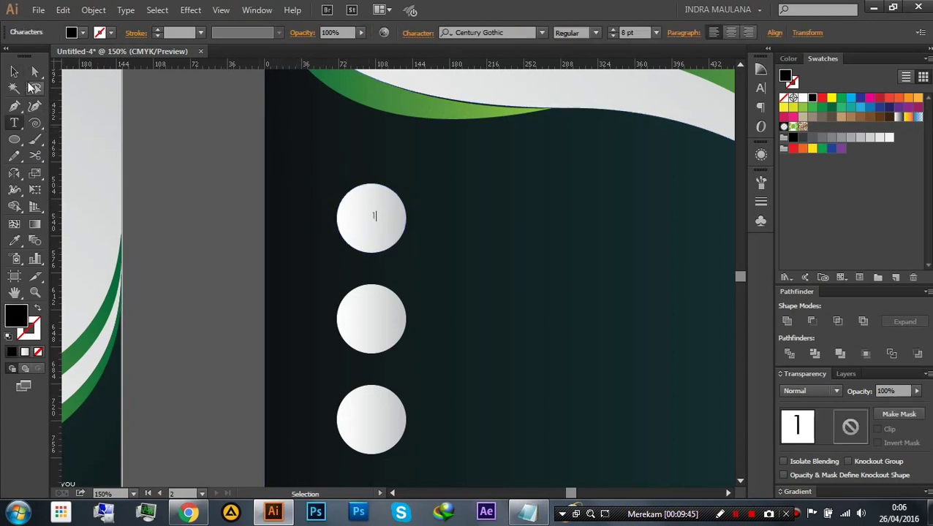
key("Escape")
mouse_move(378, 212)
left_mouse_down()
mouse_move(373, 222)
mouse_move(387, 195)
left_mouse_up()
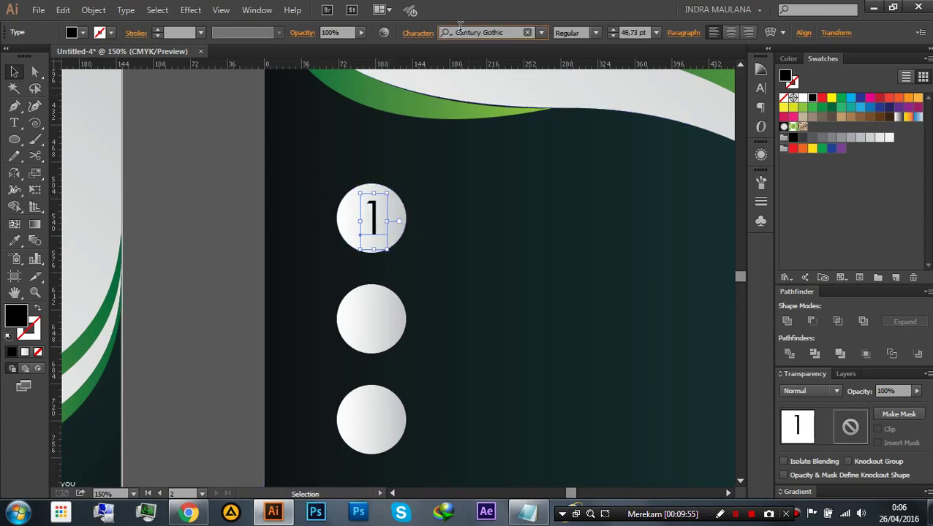
type("ar")
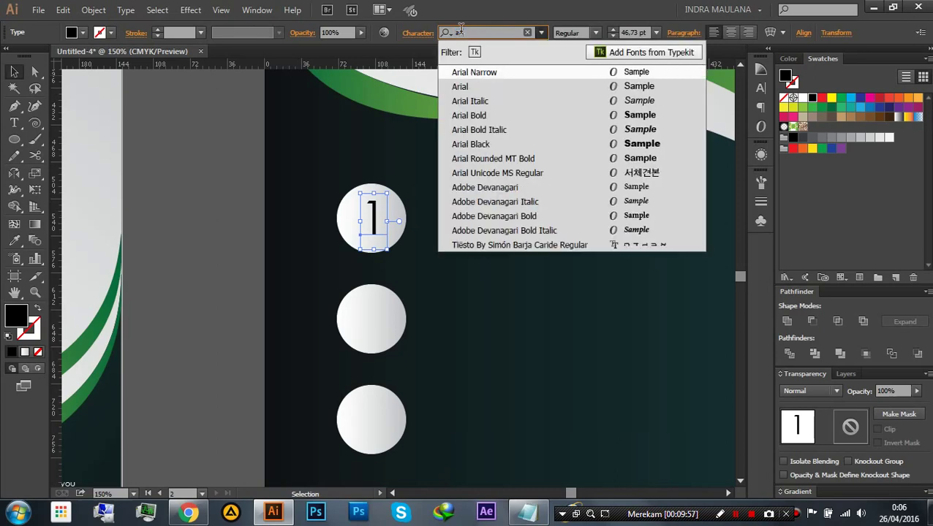
type("ial")
key("Return")
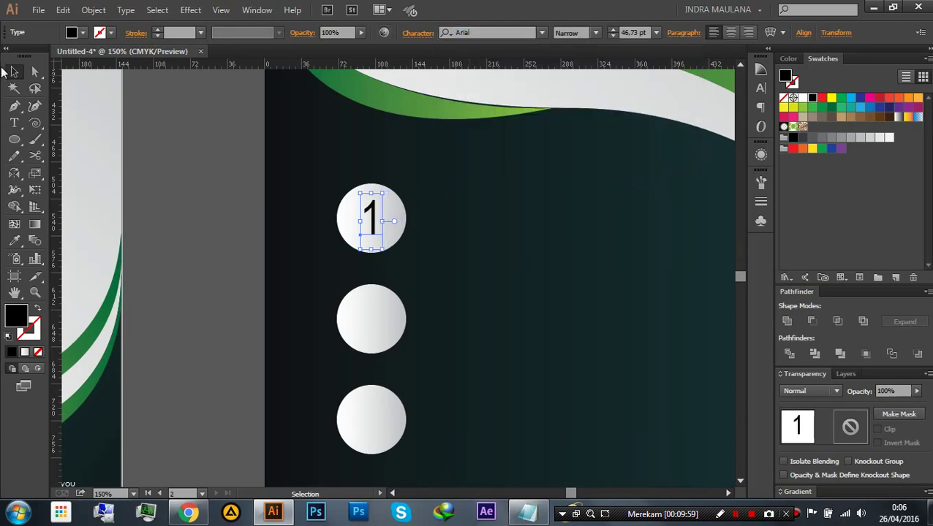
left_click(205, 117)
Duplicate the 1 down onto the second circle and change it to 2
scroll(292, 136, "down", 2)
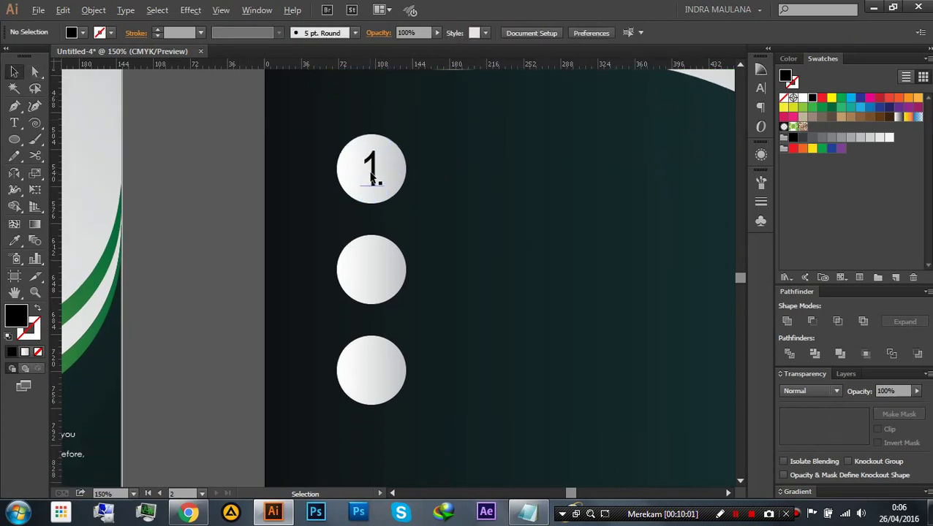
left_click_drag(372, 191, 367, 279)
double_click(378, 275)
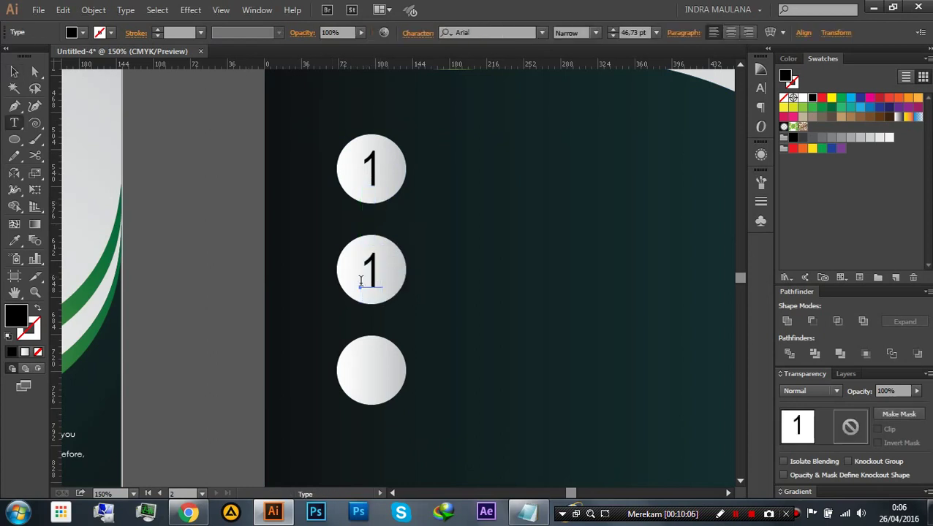
left_click(379, 274)
type("2")
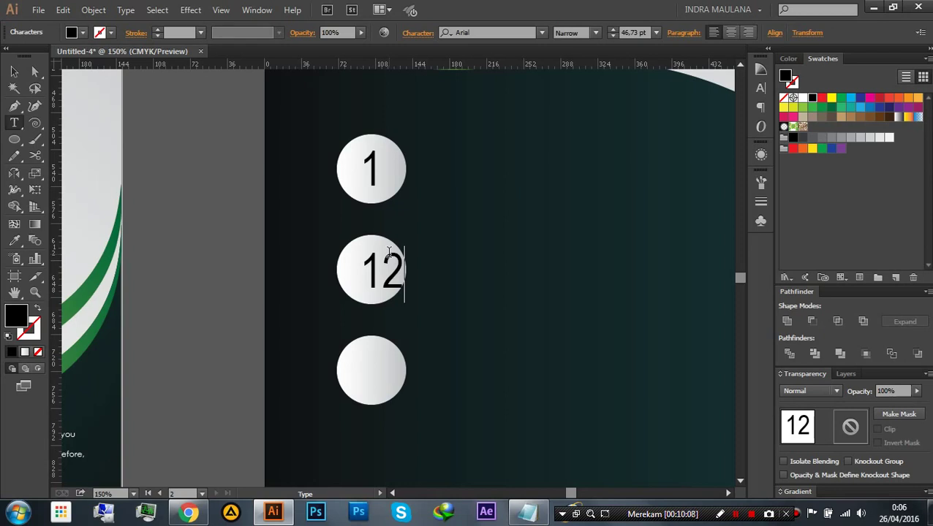
key("BackSpace")
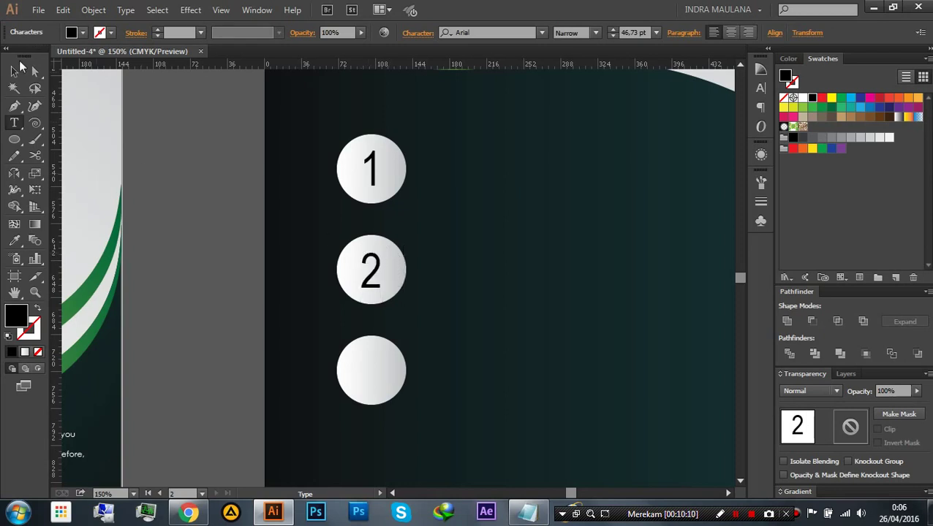
Duplicate the 2 down onto the third circle and change it to 3
left_click(14, 71)
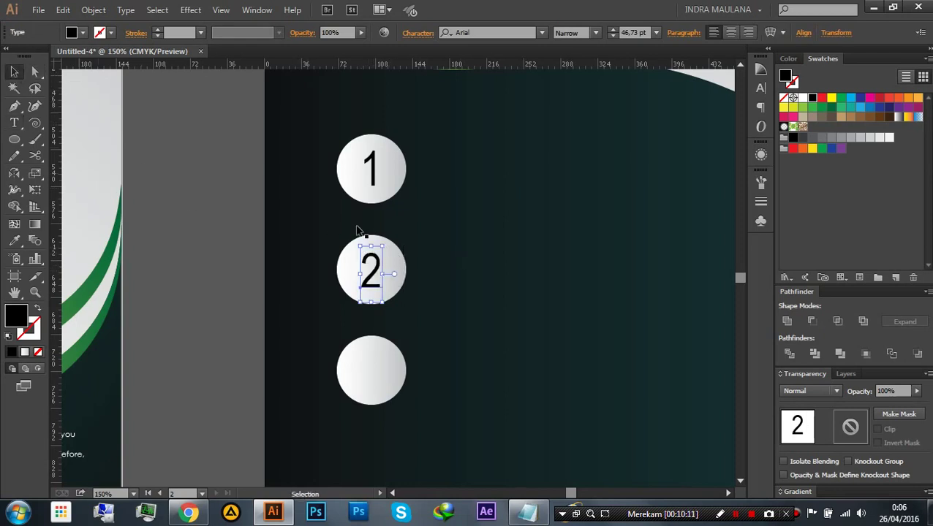
left_click_drag(379, 274, 377, 373)
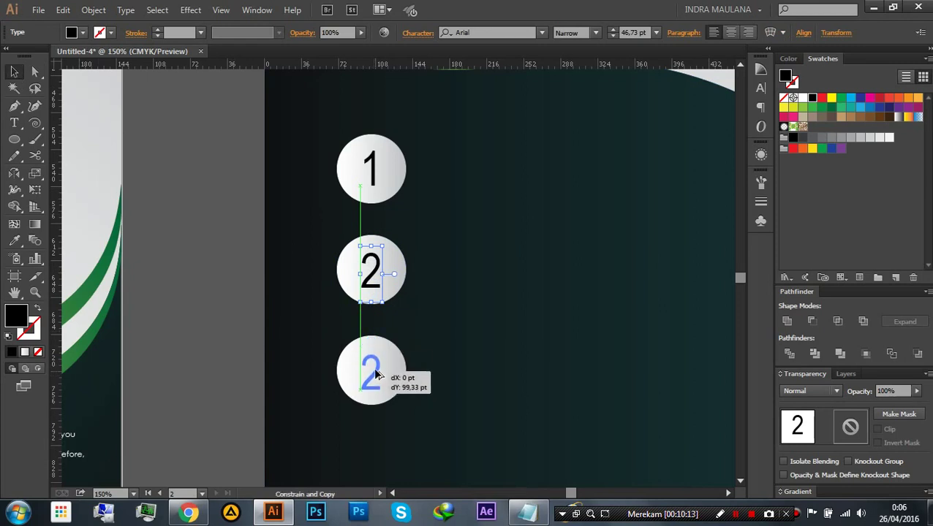
key("t")
left_click(381, 367)
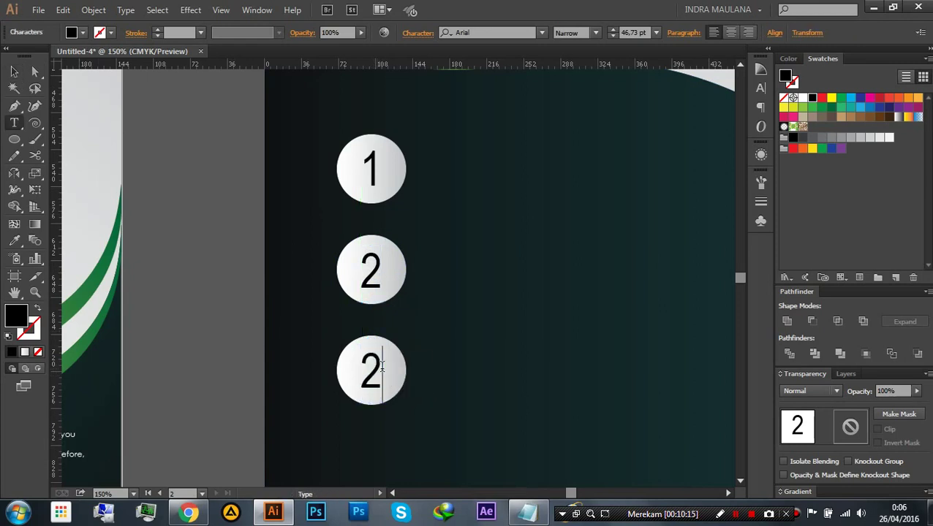
key("BackSpace")
type("3")
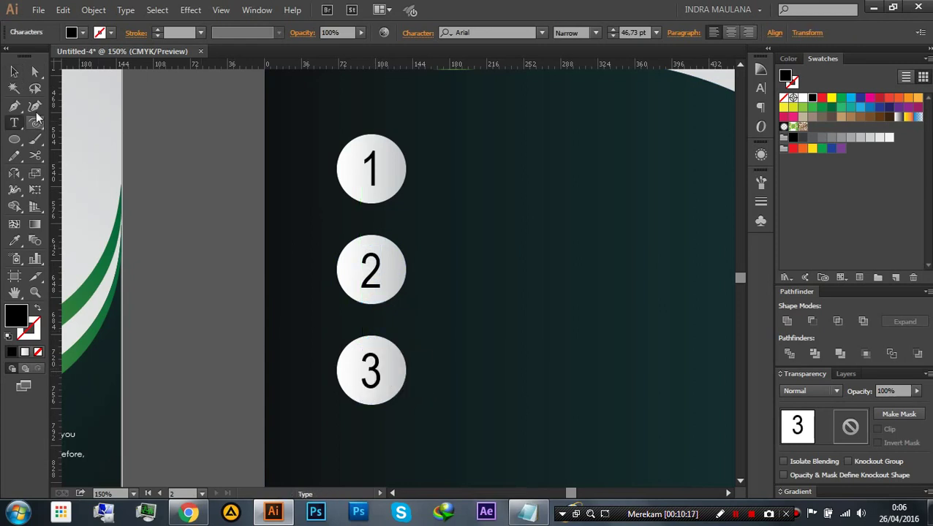
left_click(14, 71)
left_click(263, 177)
Zoom and pan across the pages to bring the BROCHURE title into view
key("ctrl+minus")
key("ctrl+minus")
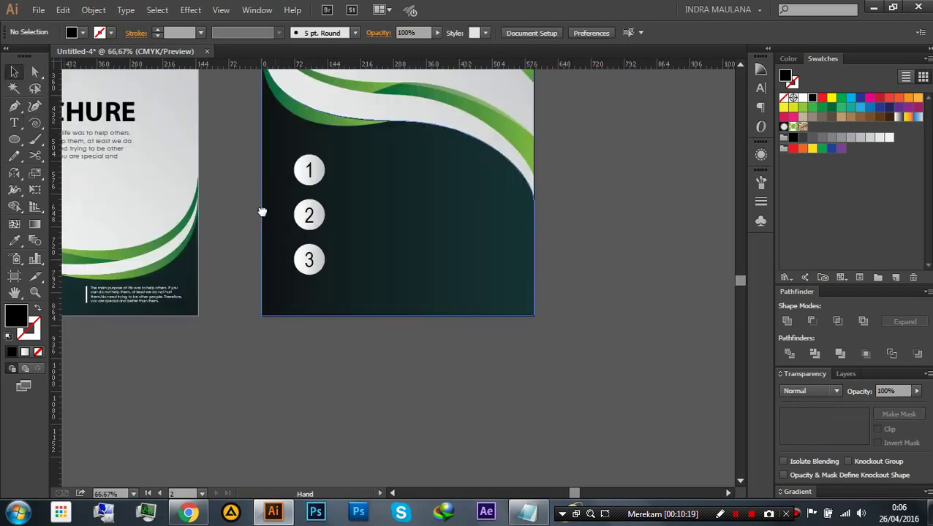
left_click_drag(260, 211, 219, 265)
key("ctrl+plus")
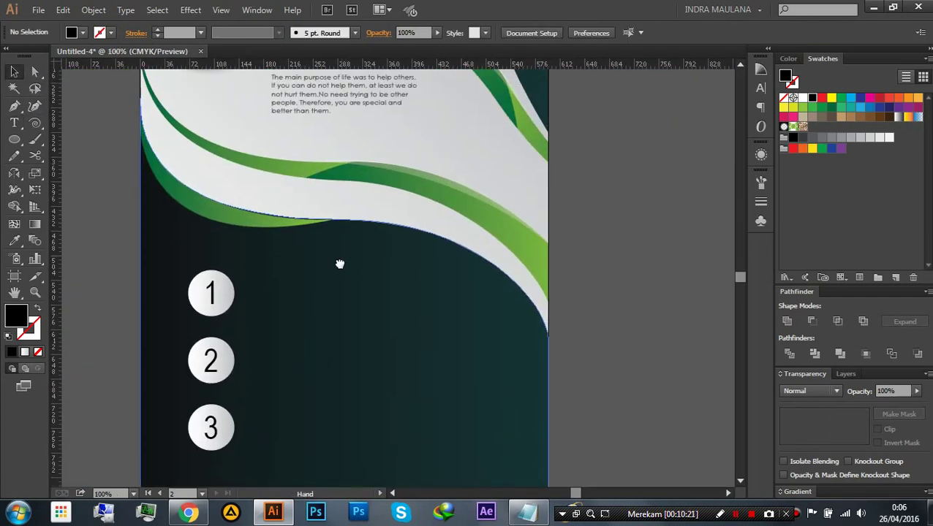
left_click_drag(343, 205, 339, 279)
scroll(233, 139, "up", 2)
scroll(231, 136, "down", 2)
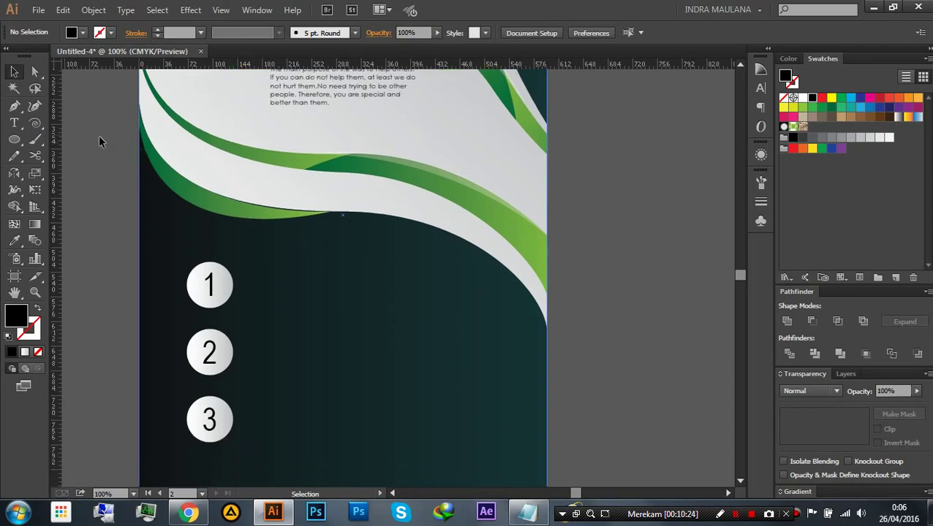
scroll(244, 153, "up", 2)
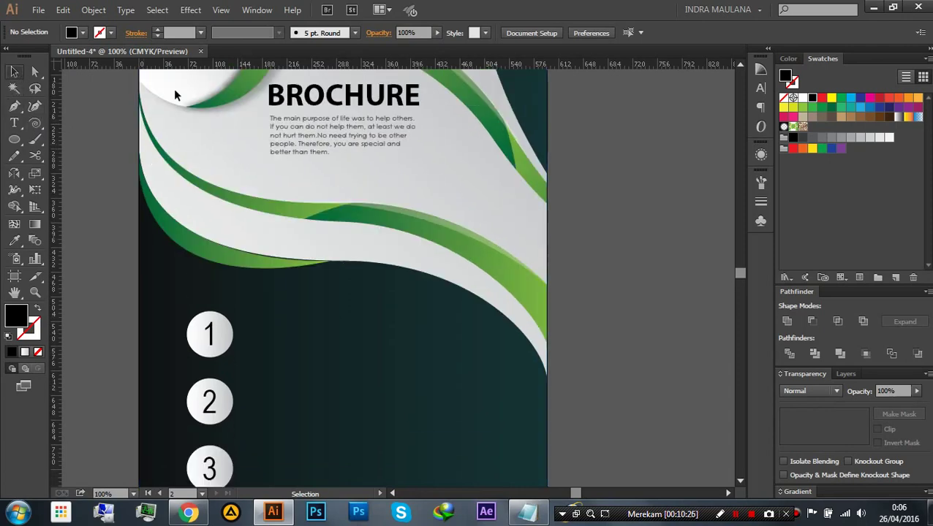
Move the first page's paragraph beside circle 1 with a white fill, then undo the move
left_click(339, 135)
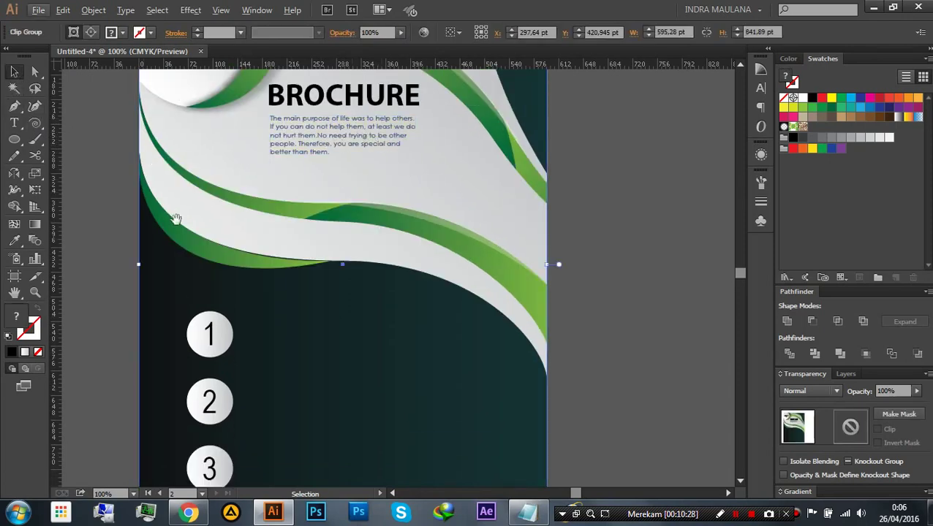
left_click_drag(175, 218, 358, 227)
key("ctrl+minus")
left_click(237, 267)
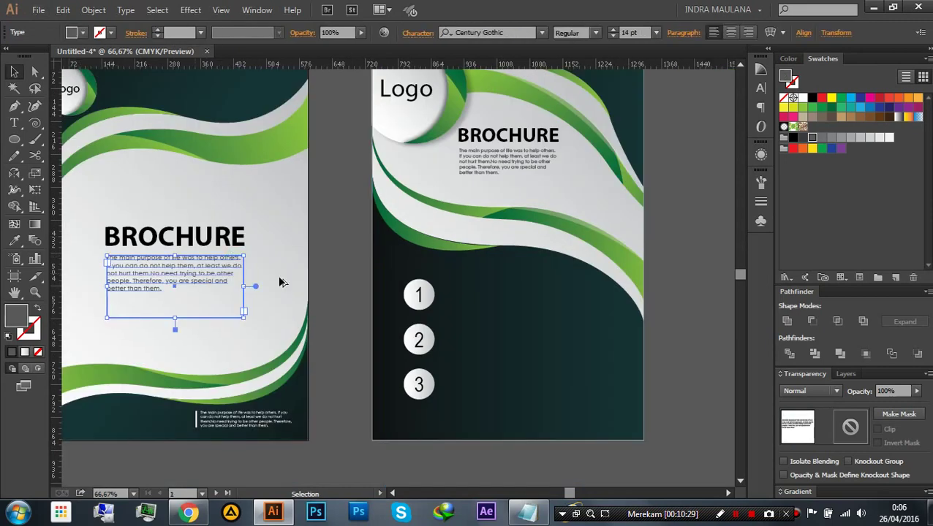
left_click_drag(194, 274, 543, 308)
key("ctrl+plus")
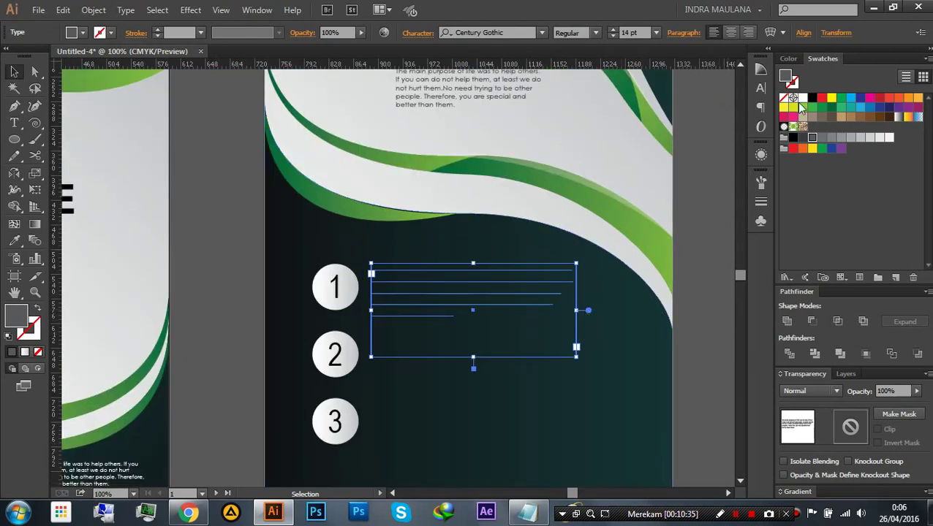
left_click(803, 98)
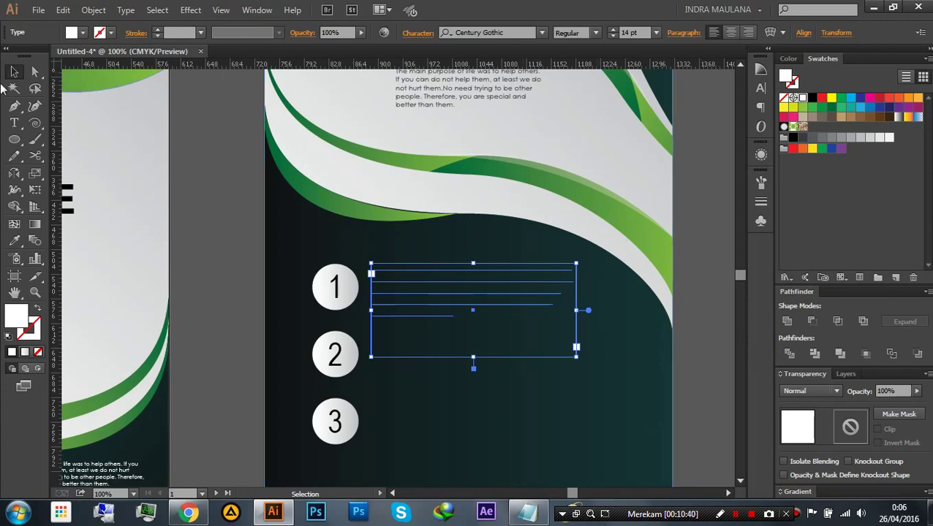
left_click(13, 123)
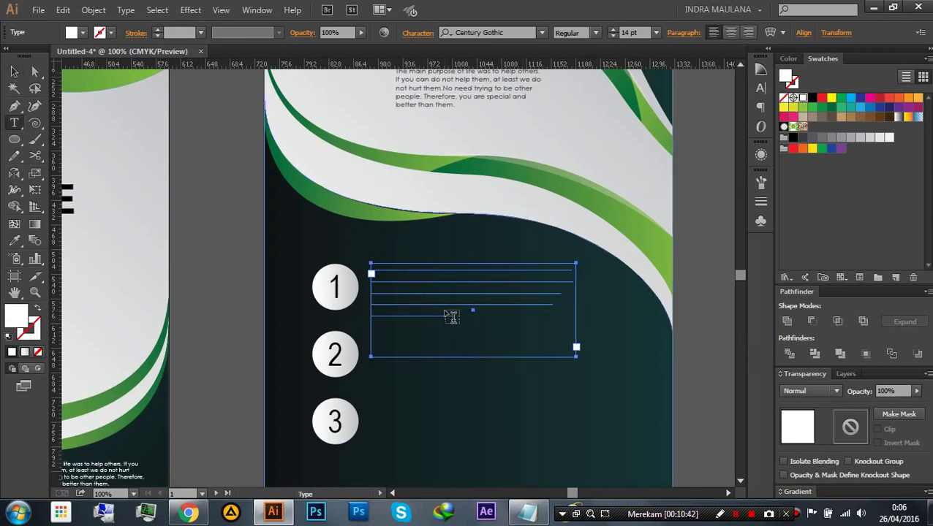
left_click(16, 71)
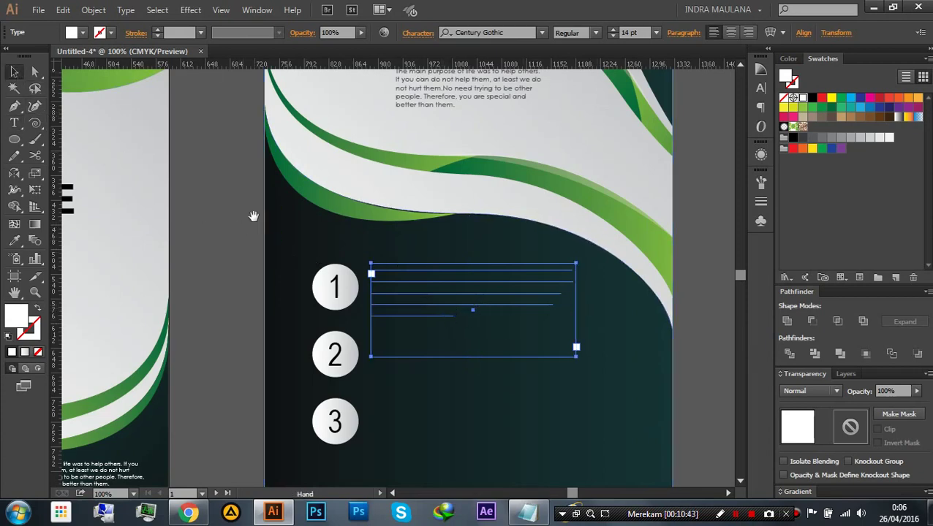
left_click_drag(254, 212, 387, 199)
key("ctrl+z")
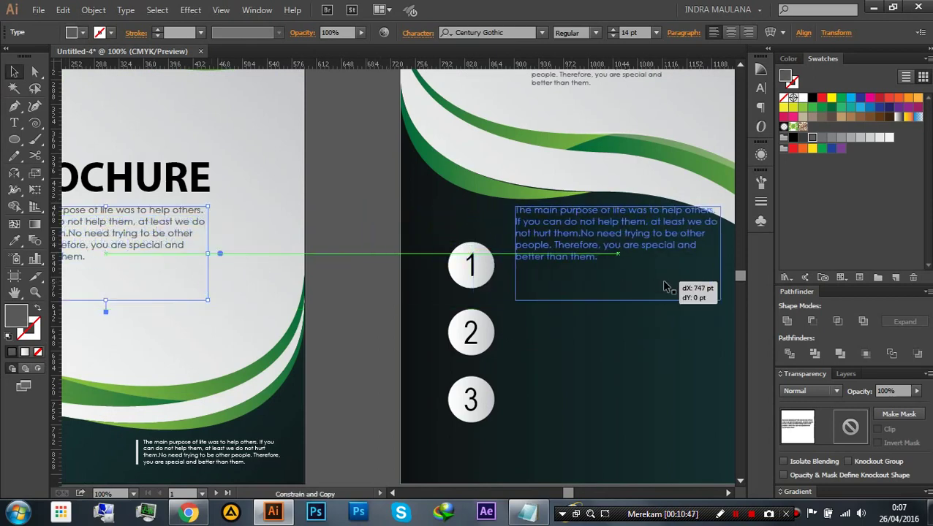
Copy the paragraph beside circle 1 on the second page and make it white
left_click_drag(165, 239, 666, 286)
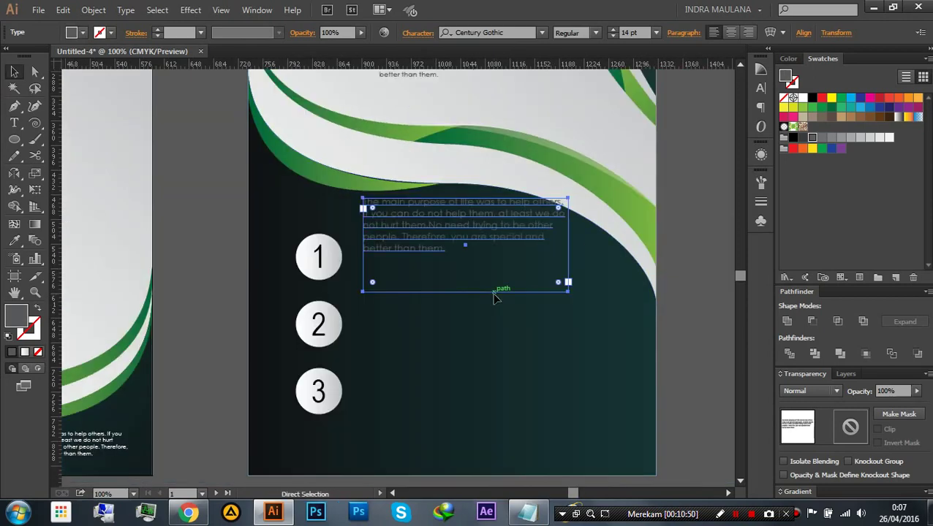
left_click_drag(457, 231, 451, 279)
left_click(801, 97)
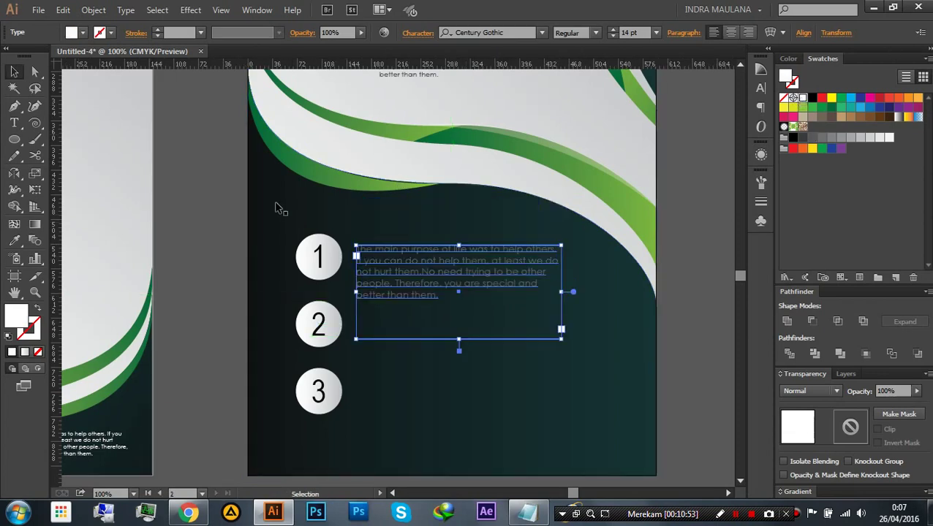
left_click(194, 228)
Set the paragraph's font size to 10 pt
key("ctrl+plus")
left_click(422, 265)
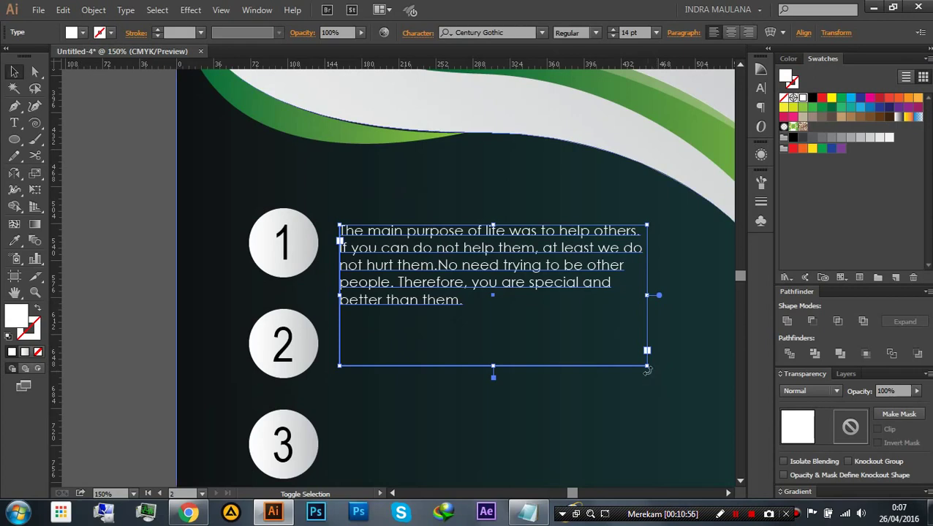
left_click(613, 36)
left_click(612, 36)
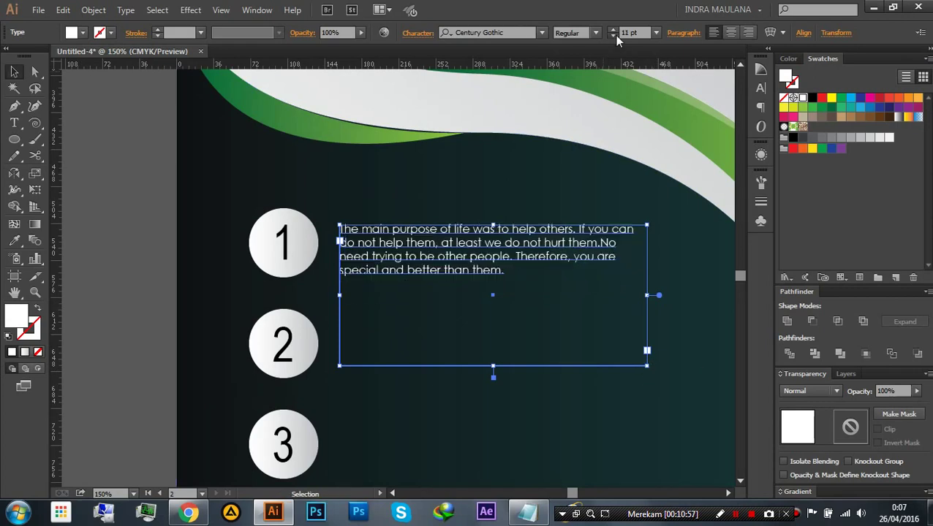
left_click(613, 30)
left_click(613, 36)
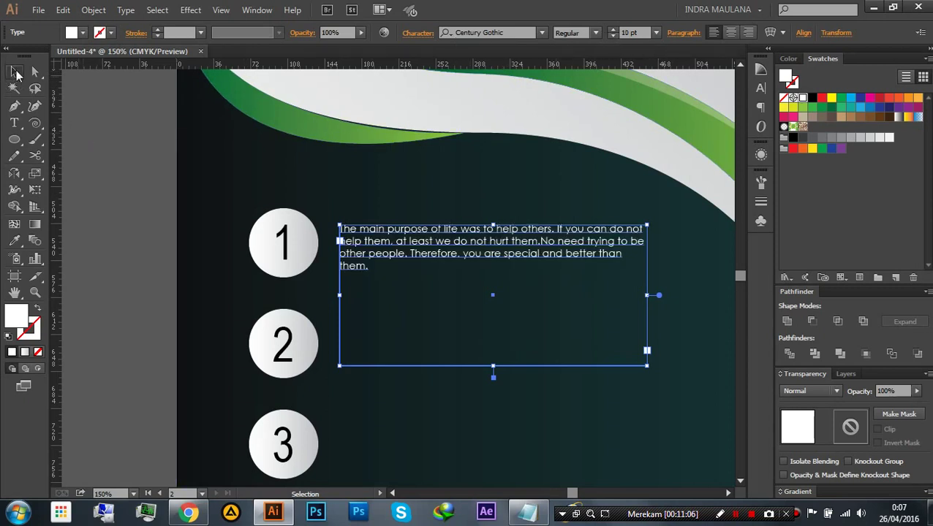
Duplicate the paragraph beside circle 2 and again beside circle 3
scroll(402, 230, "down", 2)
left_click_drag(405, 199, 406, 295)
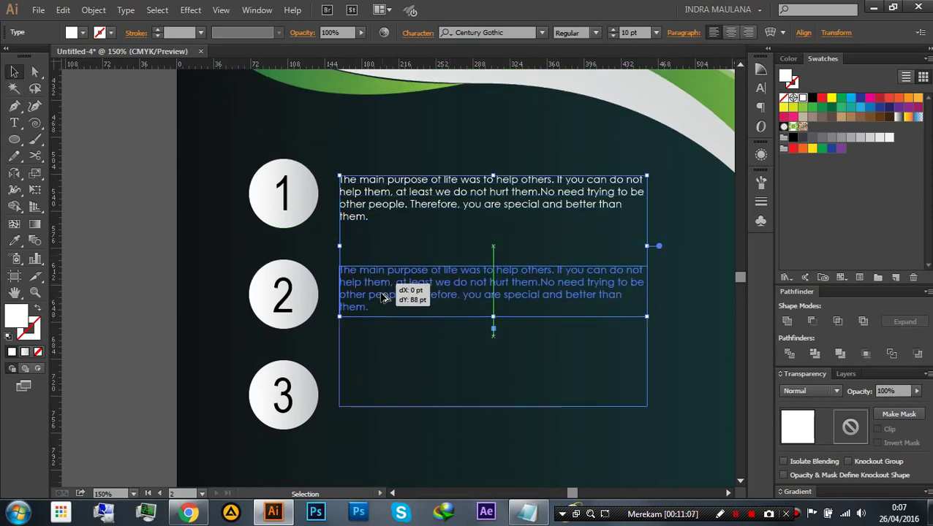
key("ctrl+d")
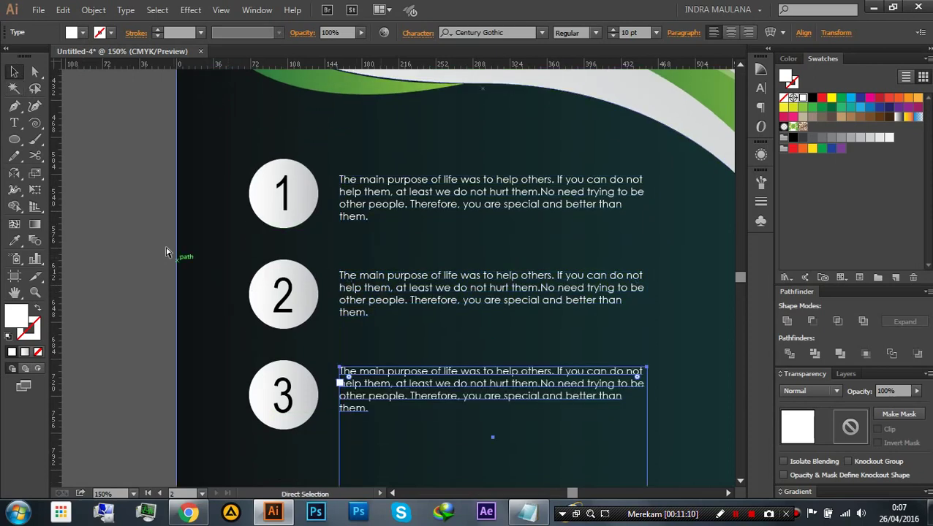
left_click(167, 252)
key("ctrl+minus")
key("ctrl+minus")
left_click_drag(227, 323, 275, 340)
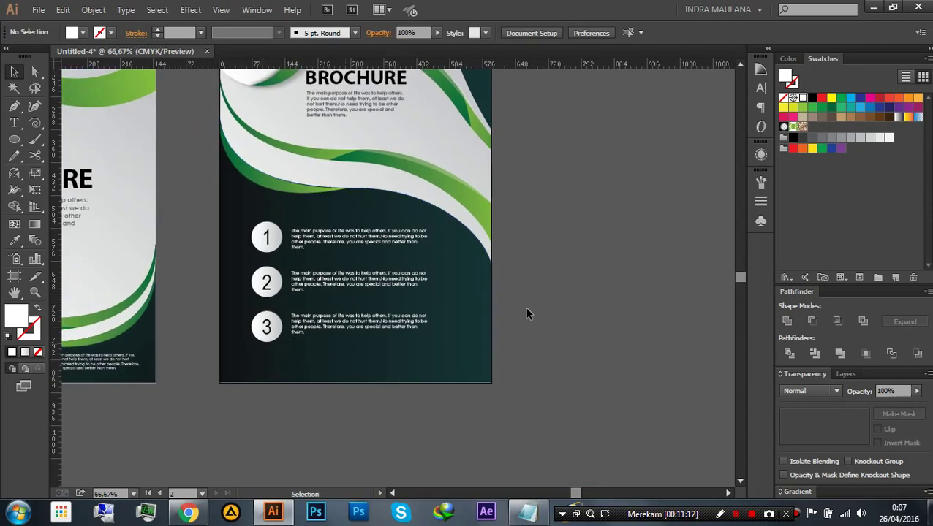
scroll(534, 312, "up", 3)
key("ctrl+minus")
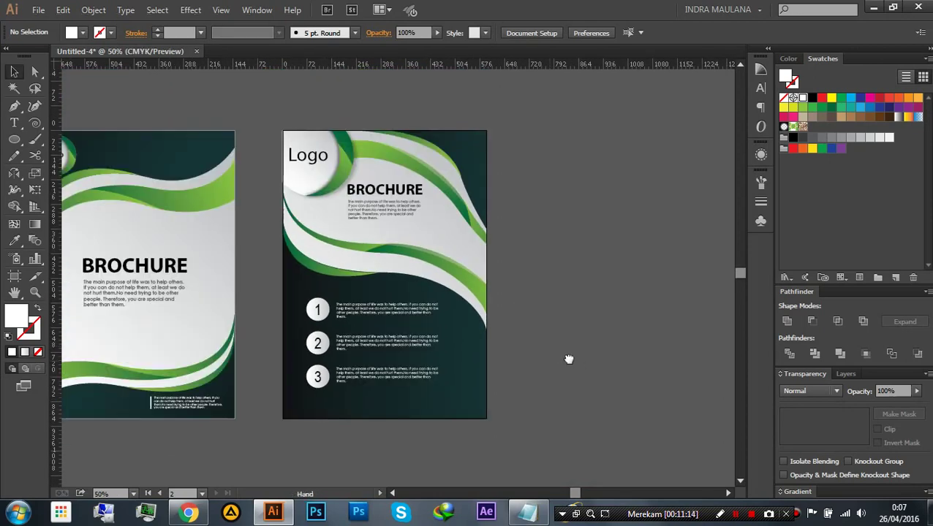
key("ctrl+plus")
key("ctrl+plus")
left_click_drag(460, 333, 500, 349)
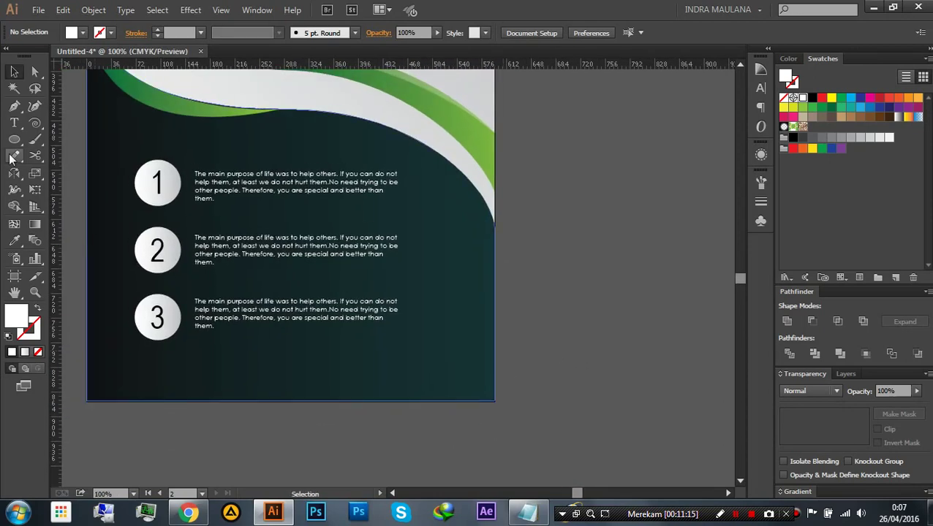
left_click_drag(483, 308, 567, 351)
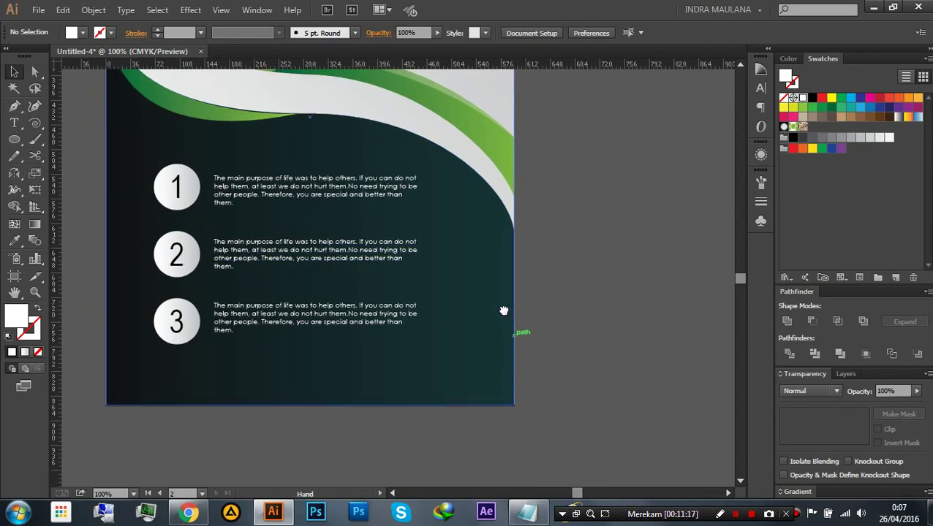